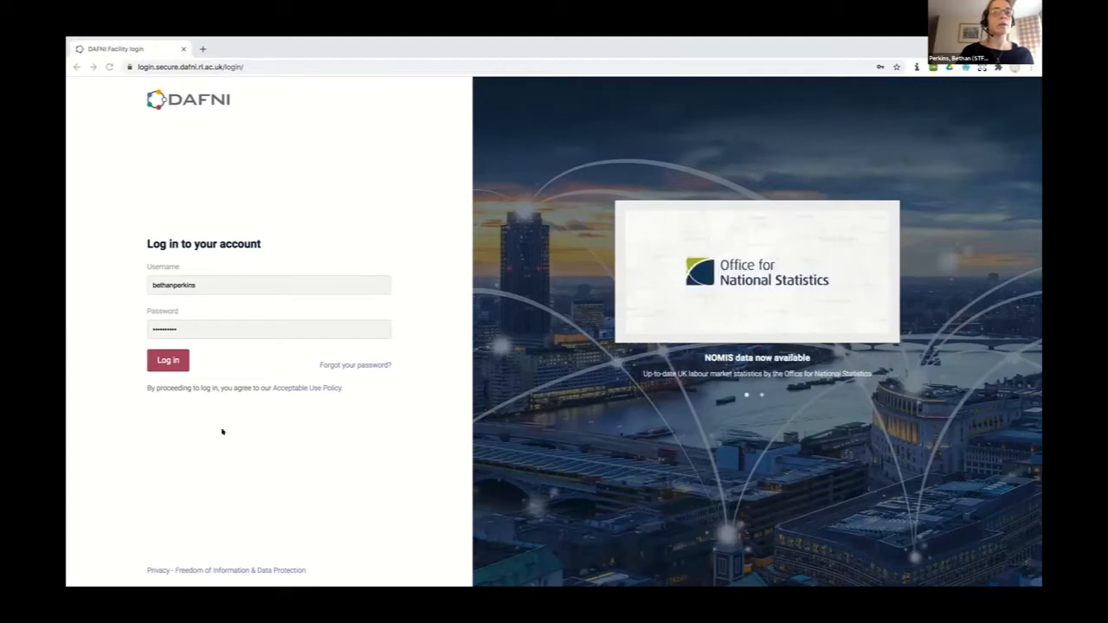
Submit the admin account's username and password on the DAFNI login page
left_click(169, 360)
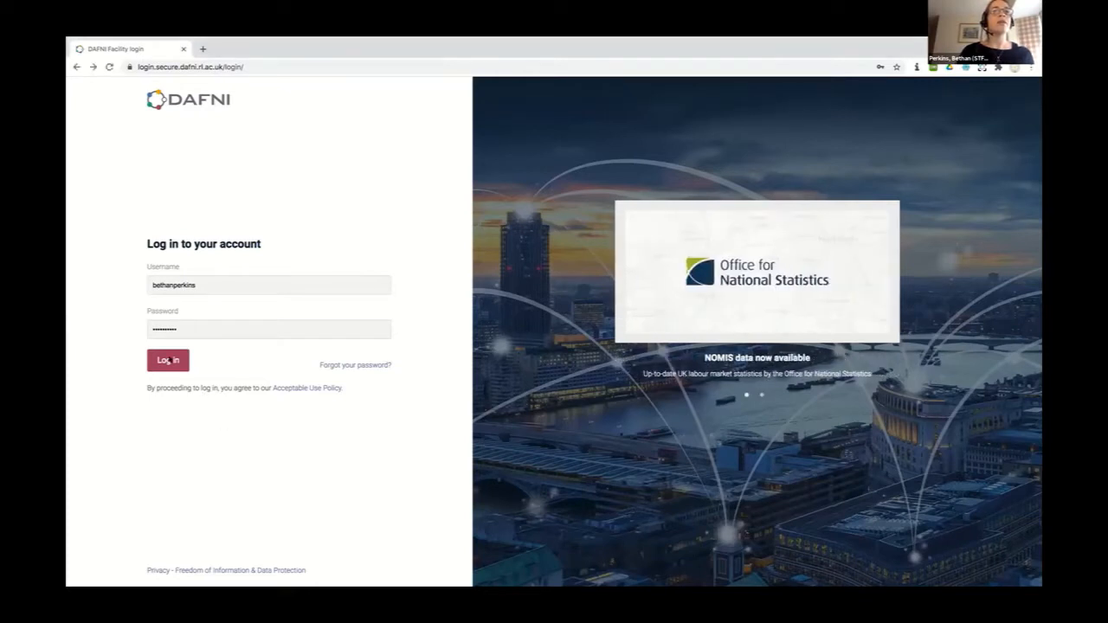
Finish signing in and open the Data Catalogue of 966 datasets
left_click(180, 355)
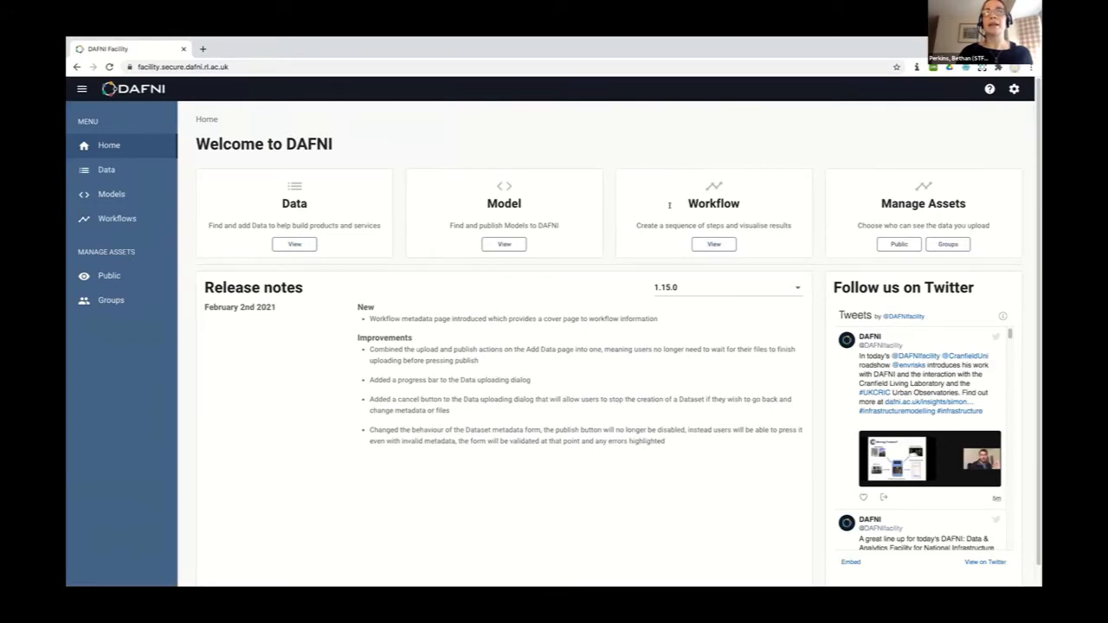
left_click(295, 245)
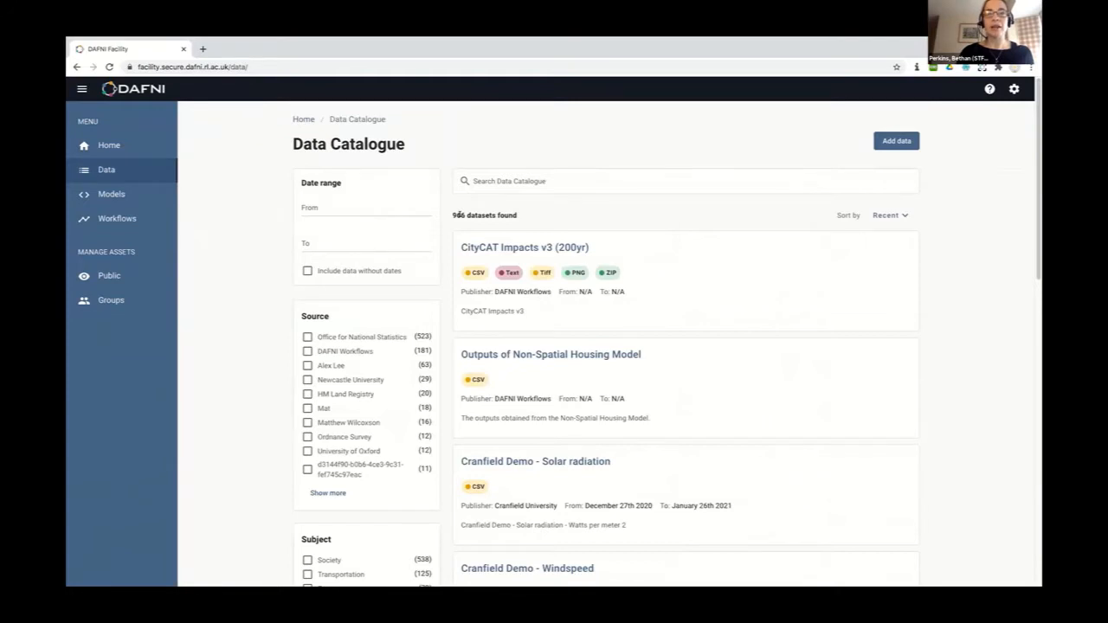
scroll(433, 342, "down", 1)
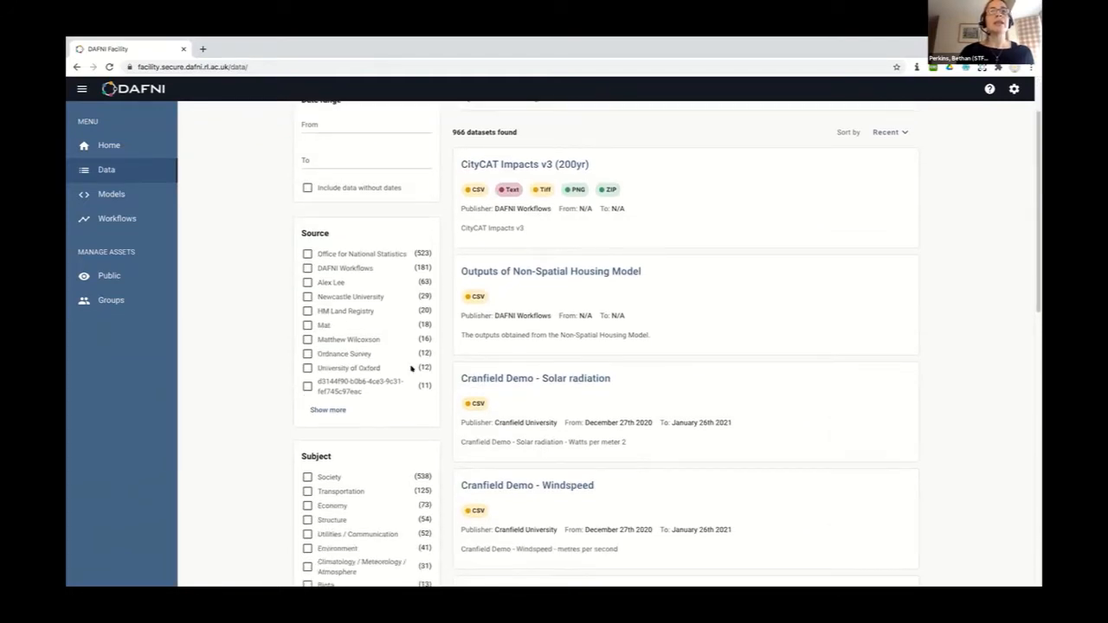
Expand the full Source filter list and browse it for the Cranfield Demo datasets
left_click(327, 411)
scroll(264, 439, "down", 3)
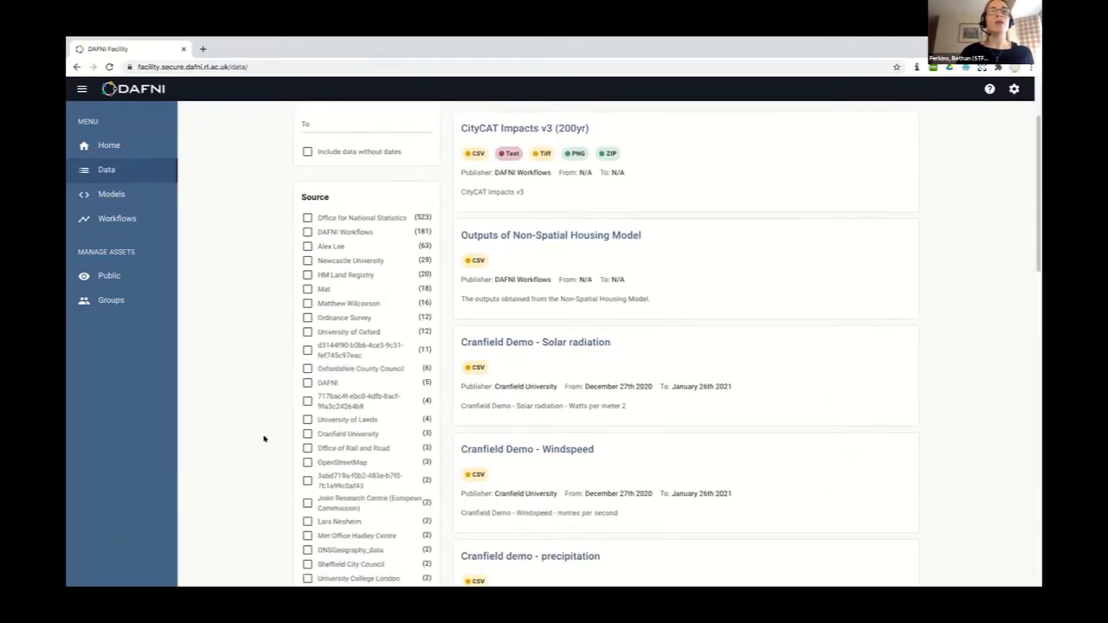
scroll(264, 439, "down", 4)
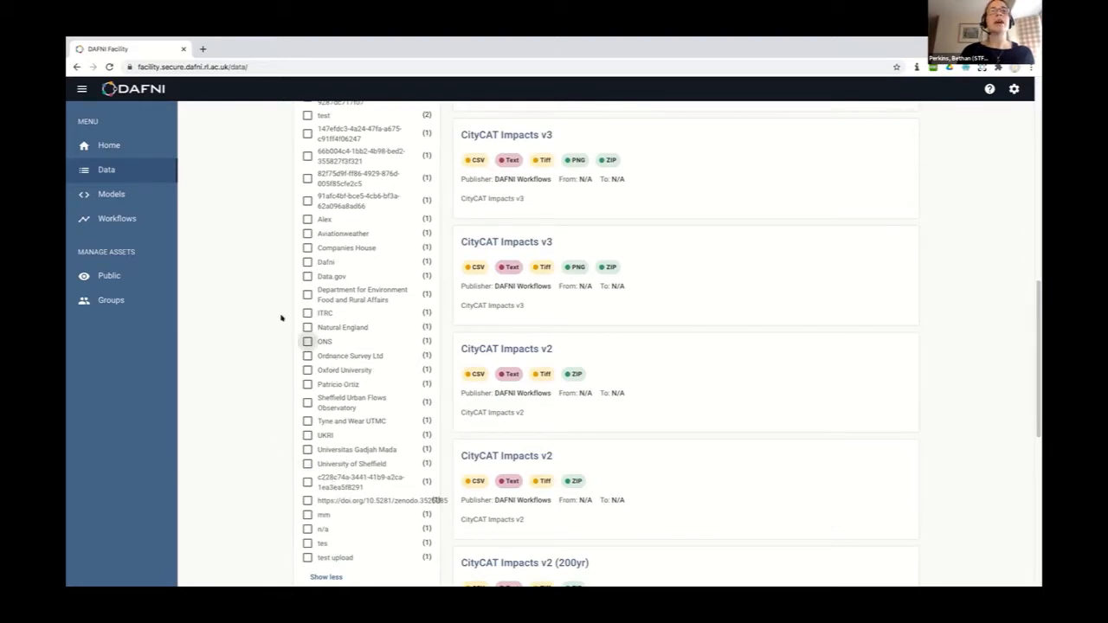
scroll(280, 318, "up", 3)
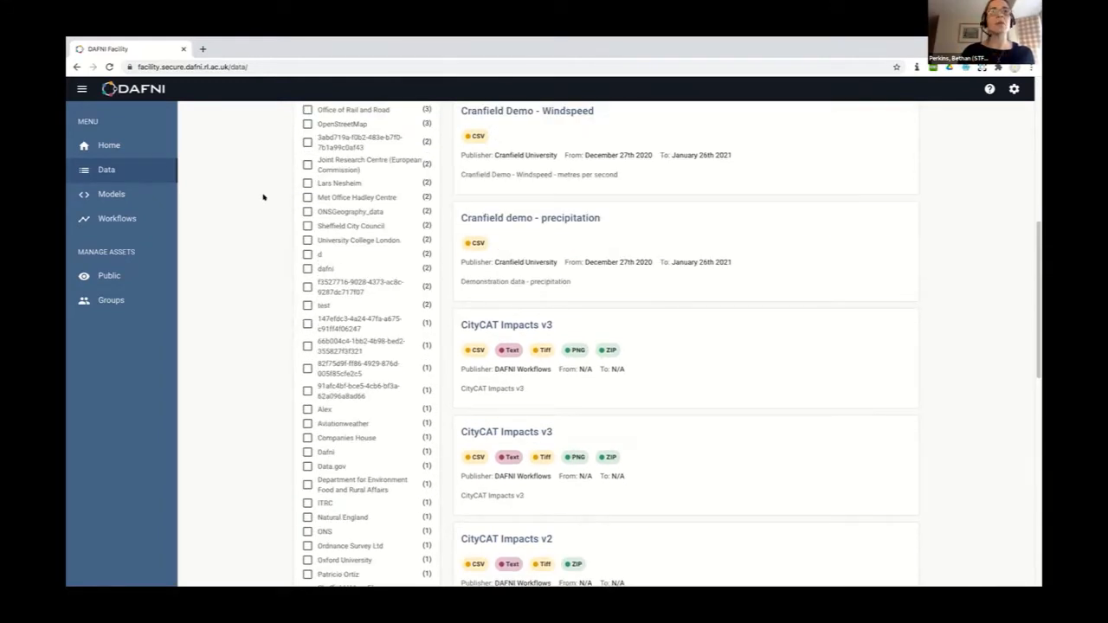
scroll(264, 197, "up", 3)
scroll(268, 193, "down", 1)
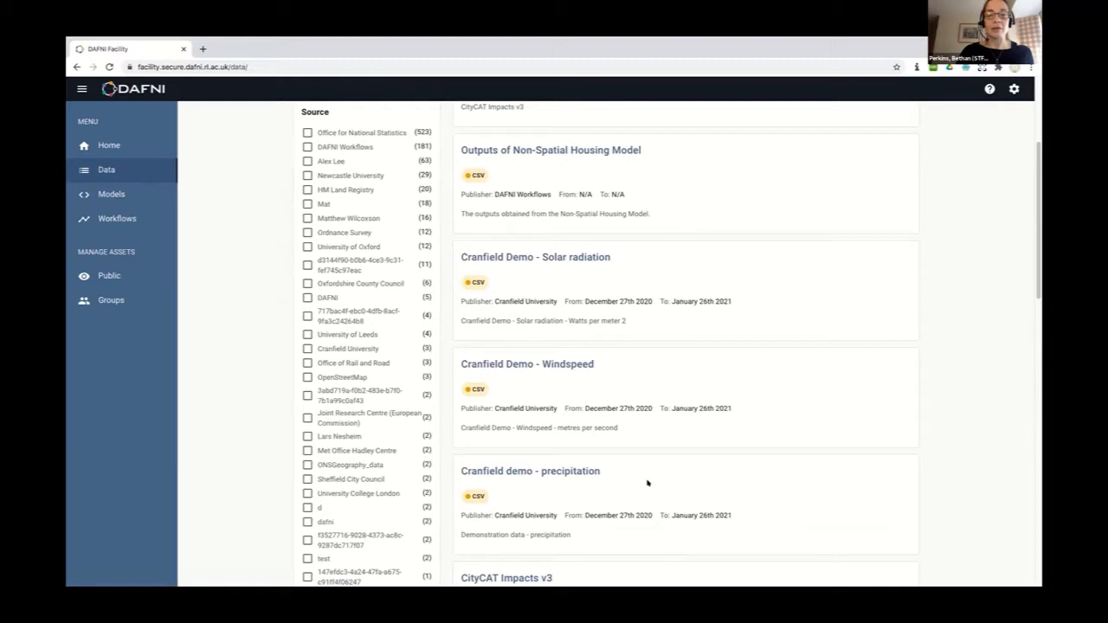
Download solar_radiation.csv from the Cranfield Demo - Solar radiation dataset
left_click(526, 260)
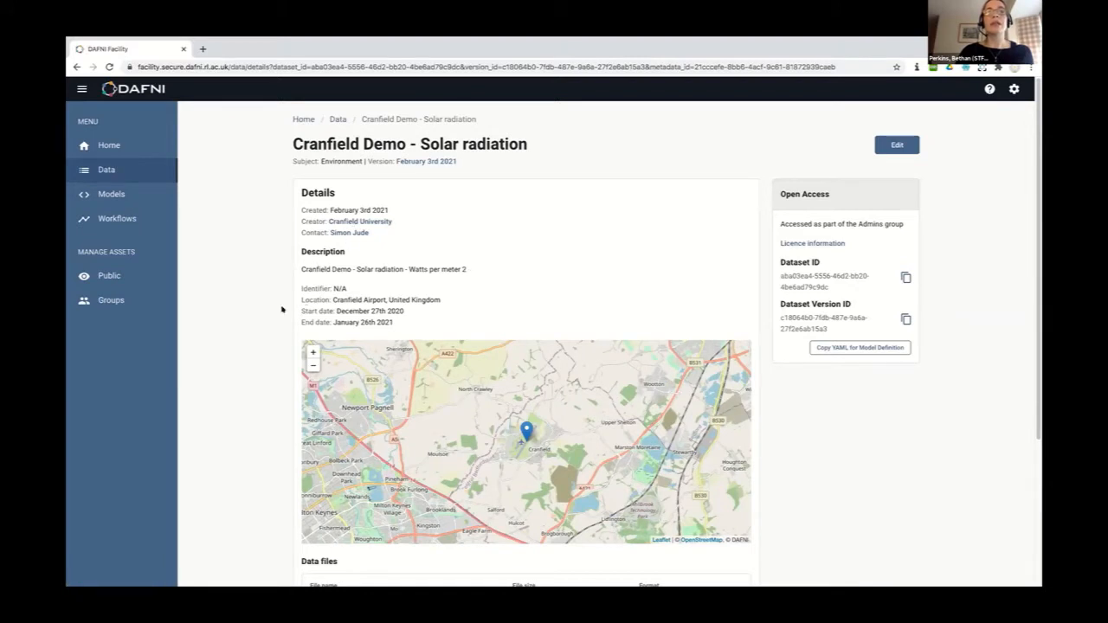
scroll(256, 378, "down", 1)
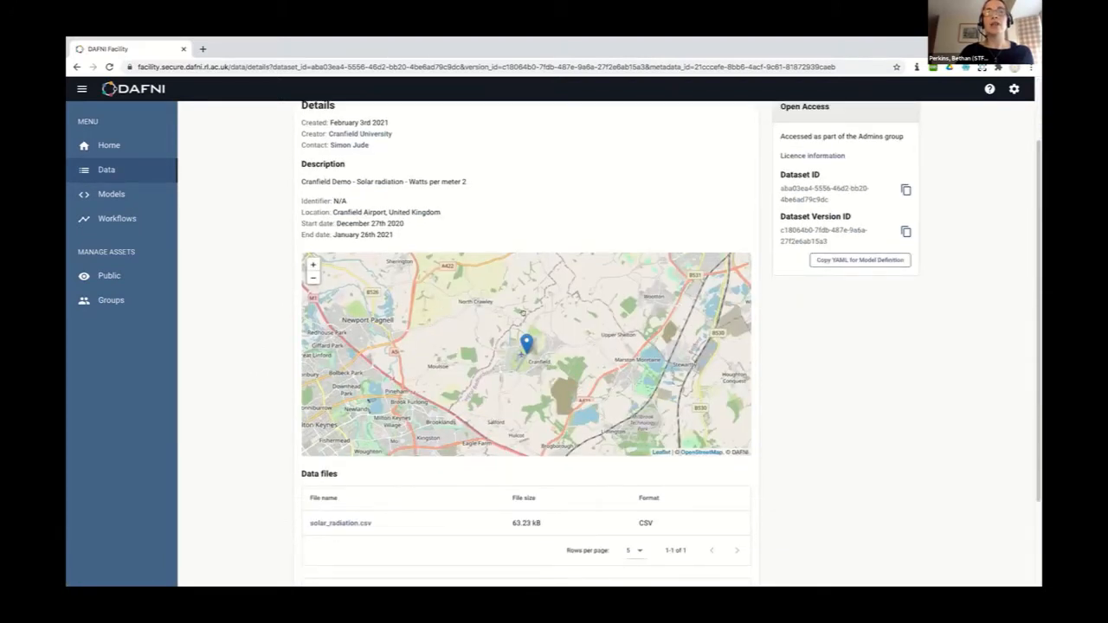
scroll(242, 438, "down", 1)
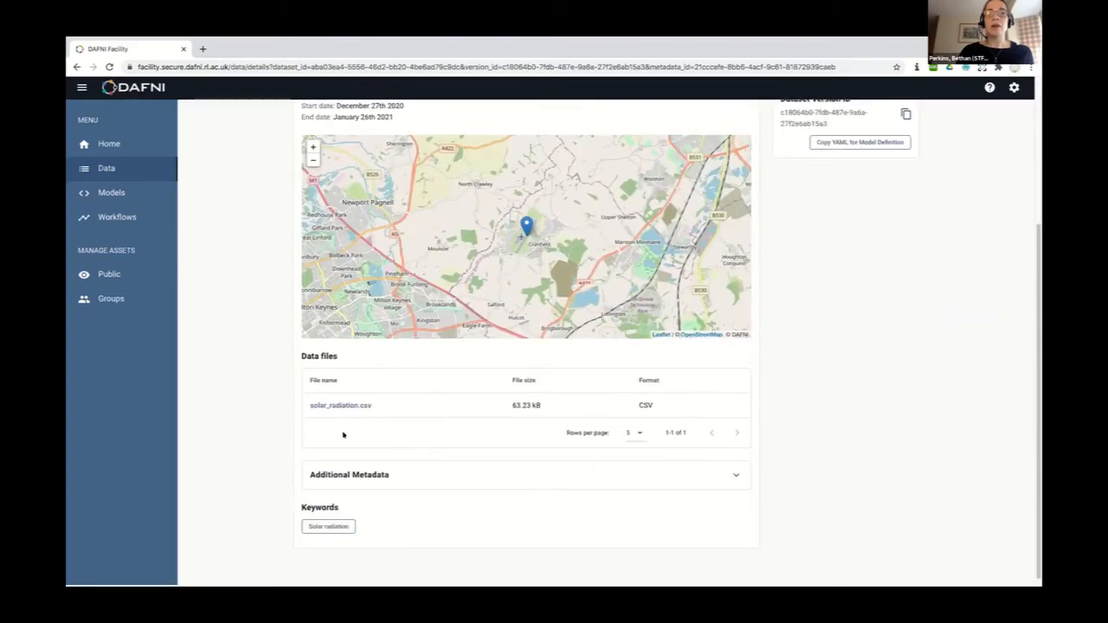
left_click(341, 407)
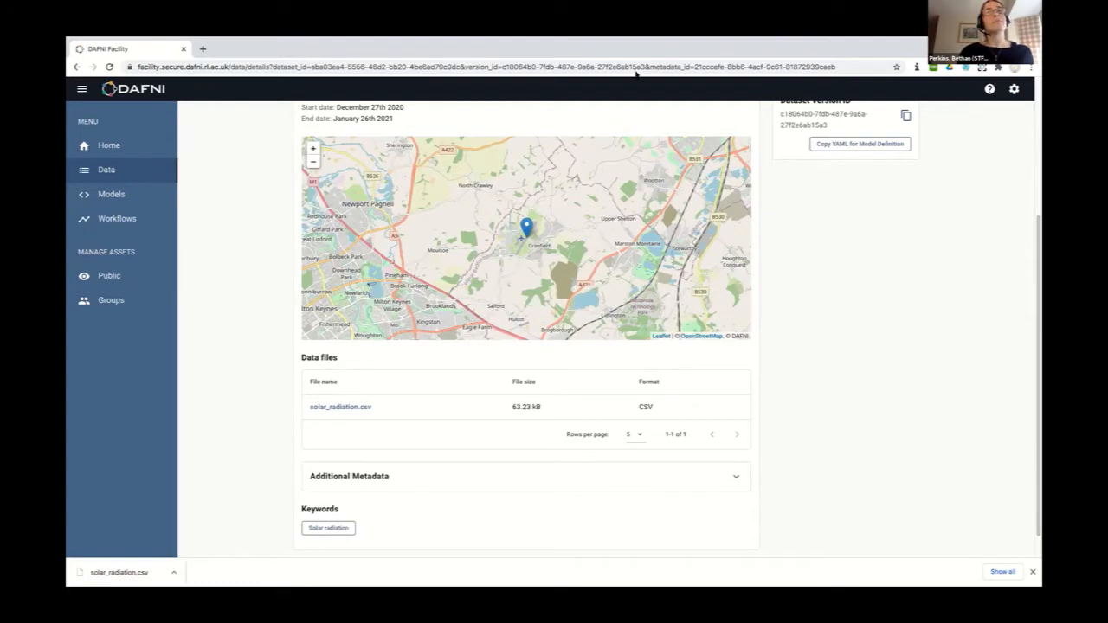
Show the dataset's Additional Metadata, then hide it again
scroll(247, 435, "down", 1)
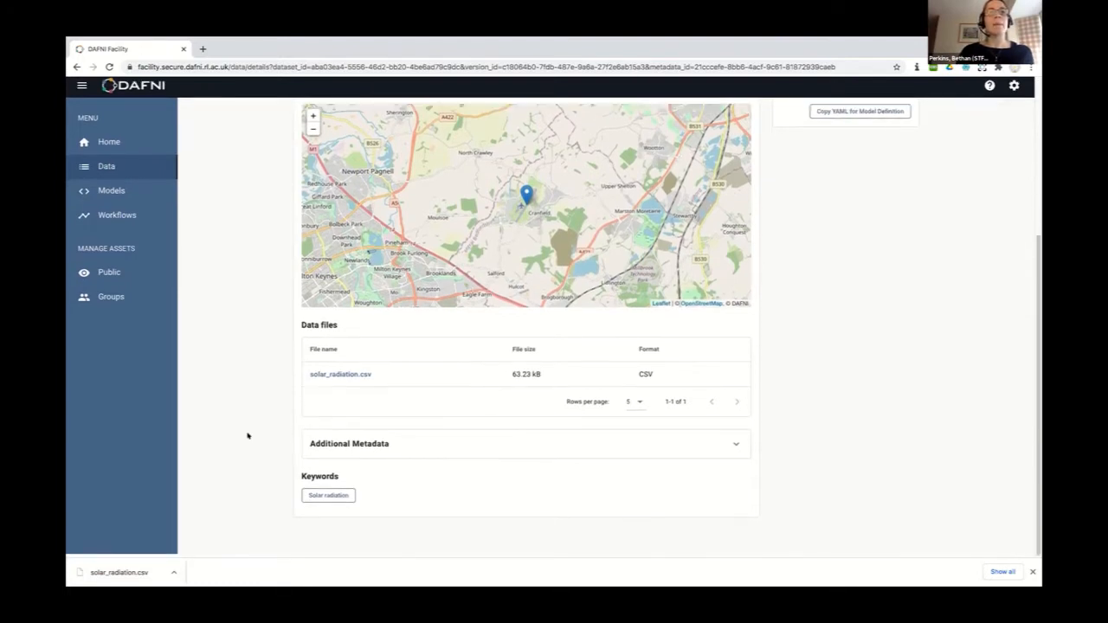
left_click(340, 444)
scroll(243, 430, "down", 2)
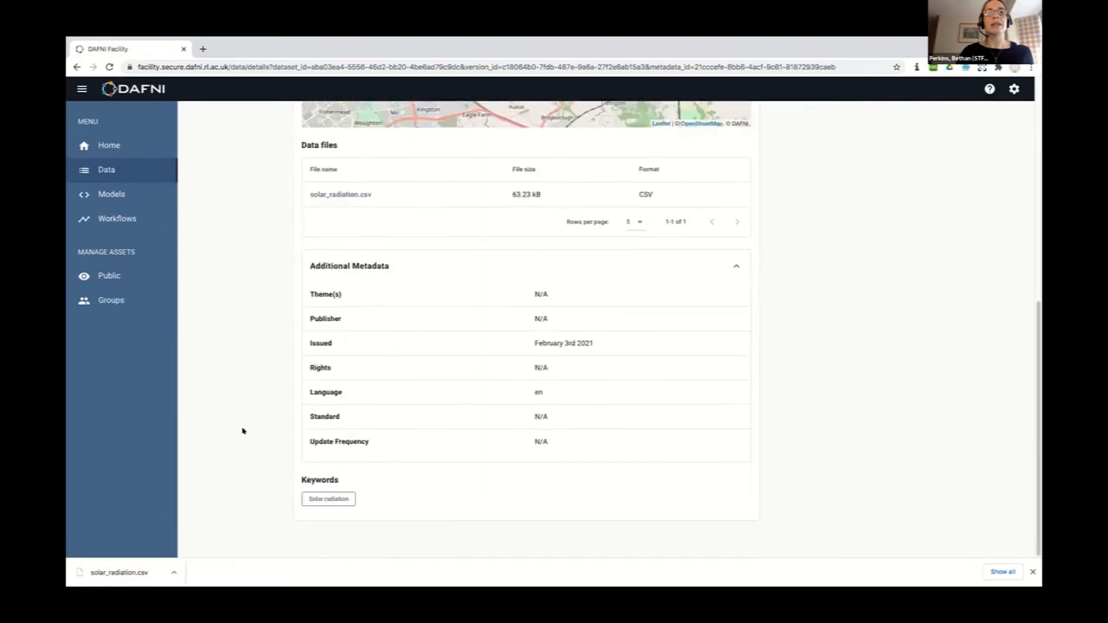
scroll(243, 430, "up", 2)
left_click(324, 433)
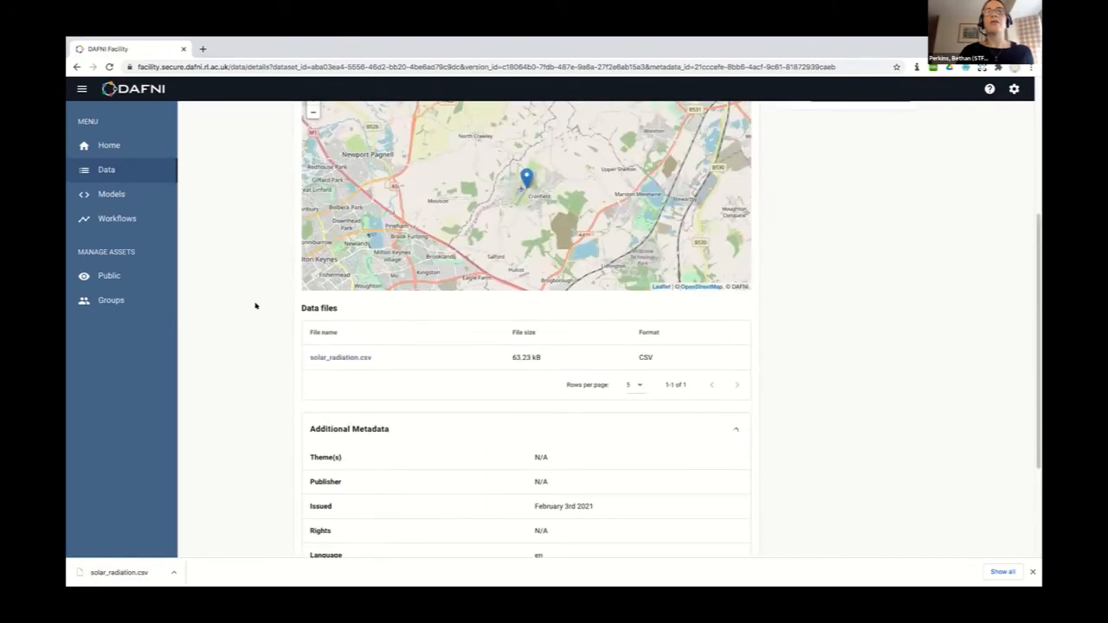
Log out of the admin account from the gear menu
scroll(254, 304, "up", 3)
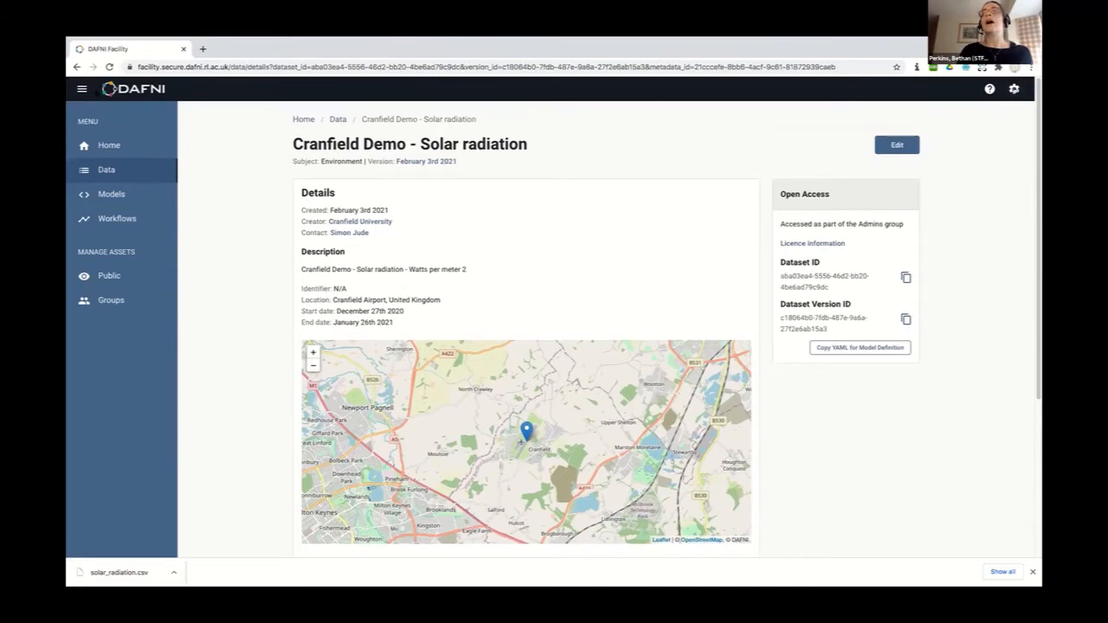
left_click(1013, 88)
left_click(973, 124)
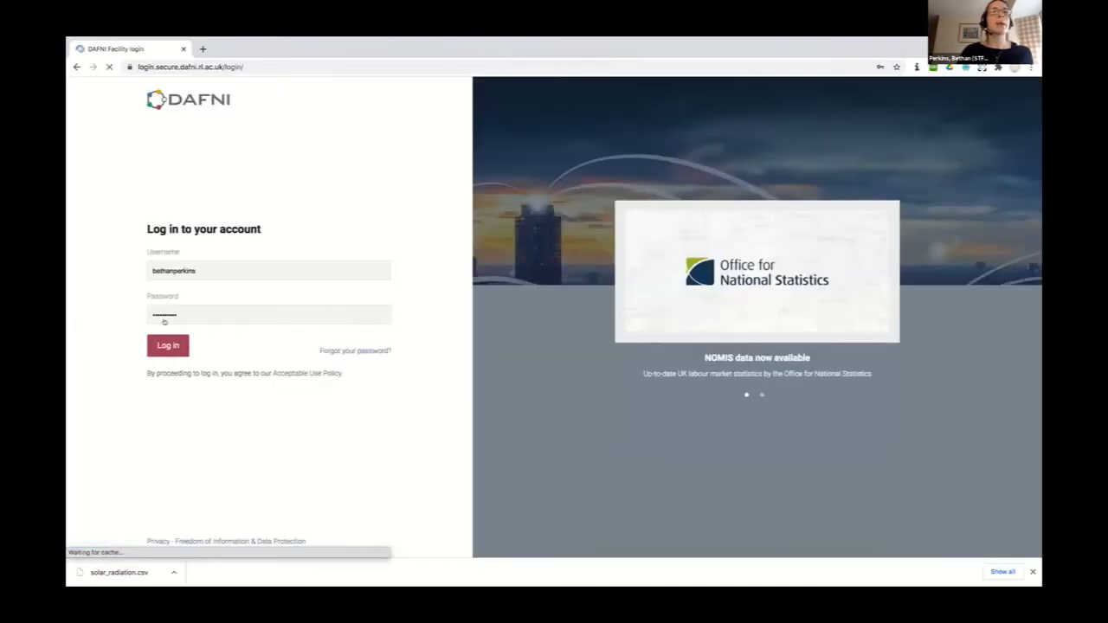
Sign in with the saved non-admin login and open the Data Catalogue, now 563 datasets
left_click(197, 273)
left_click(186, 325)
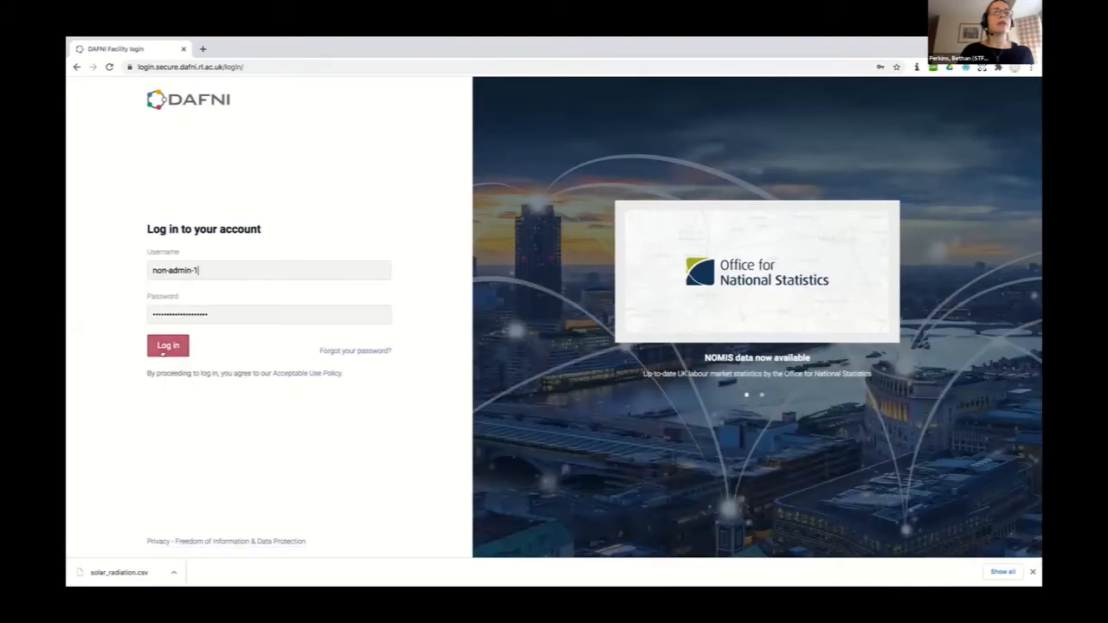
left_click(164, 347)
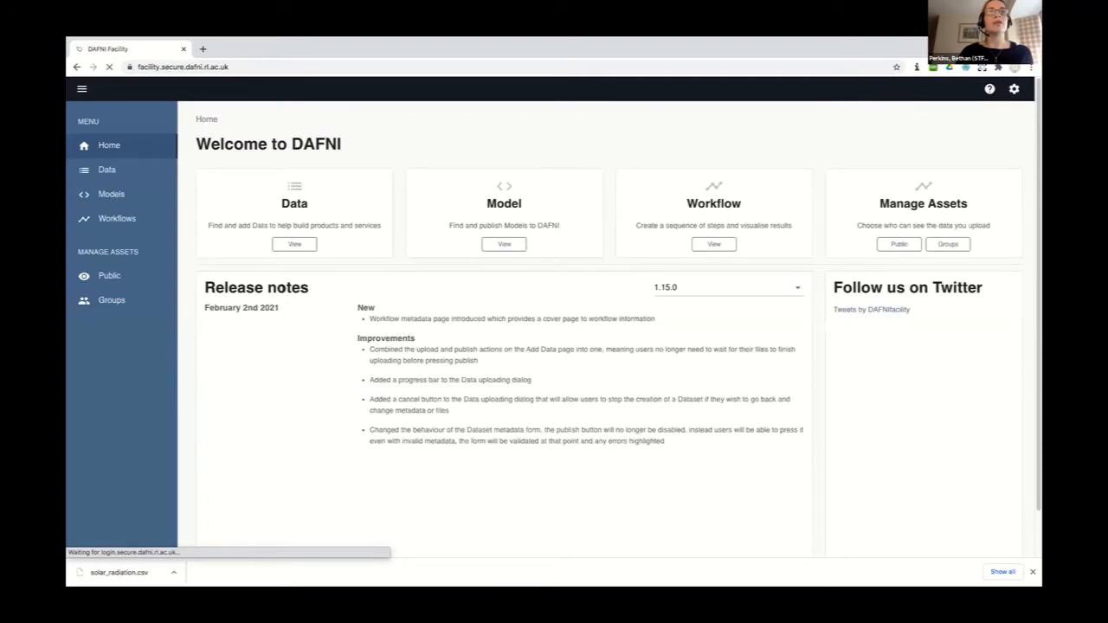
left_click(294, 244)
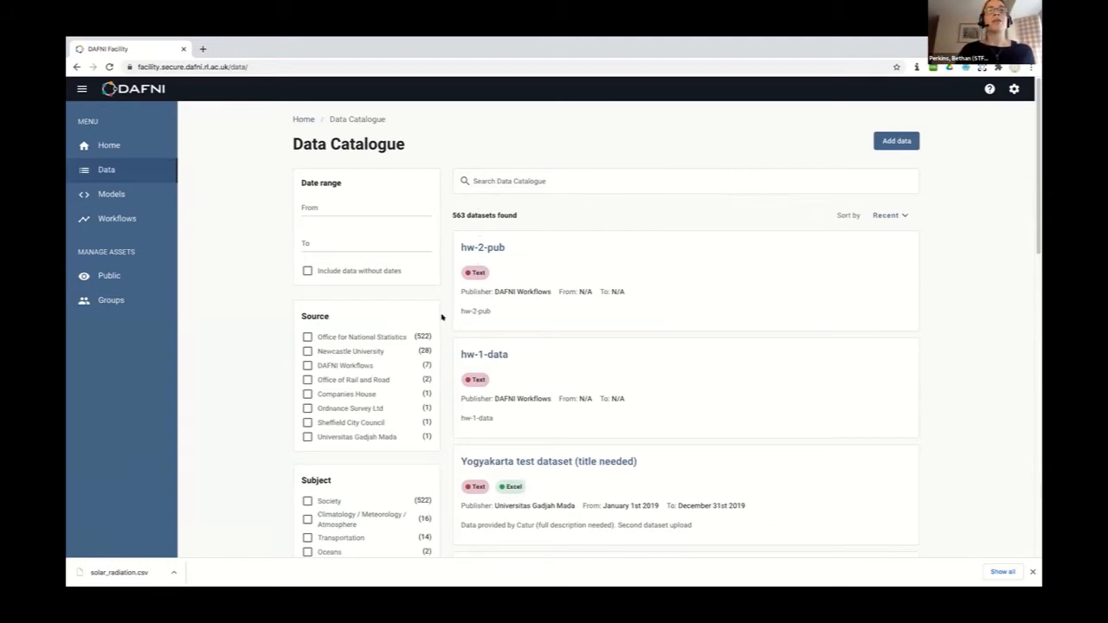
Filter the catalogue by the Text format, leaving 4 datasets such as hw-2-pub and hw-1-data
scroll(355, 437, "down", 2)
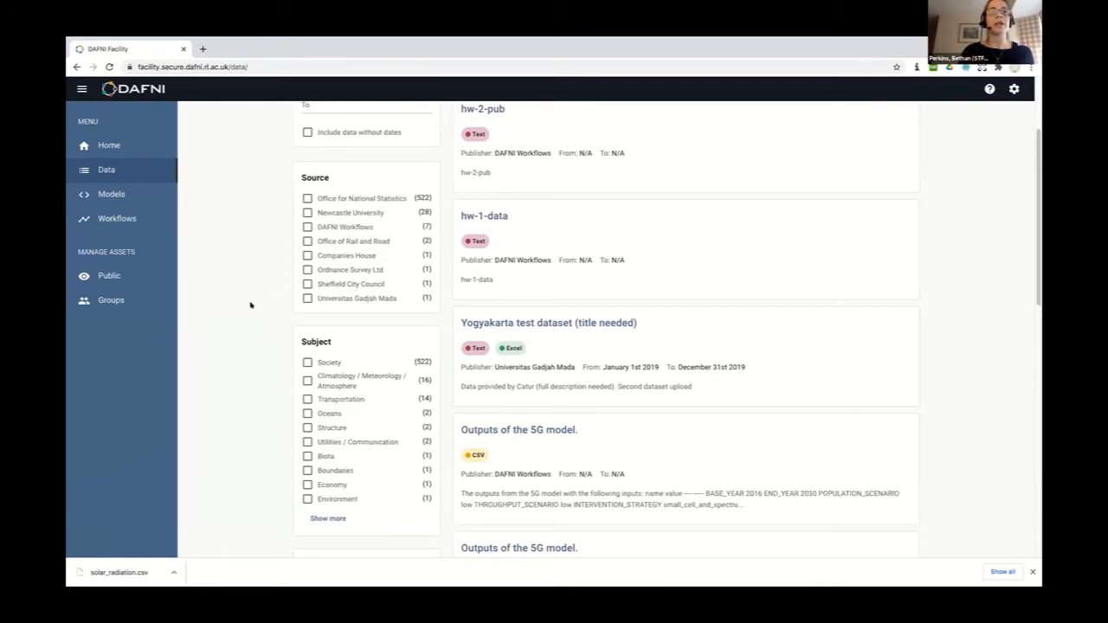
scroll(251, 305, "down", 1)
scroll(267, 335, "up", 1)
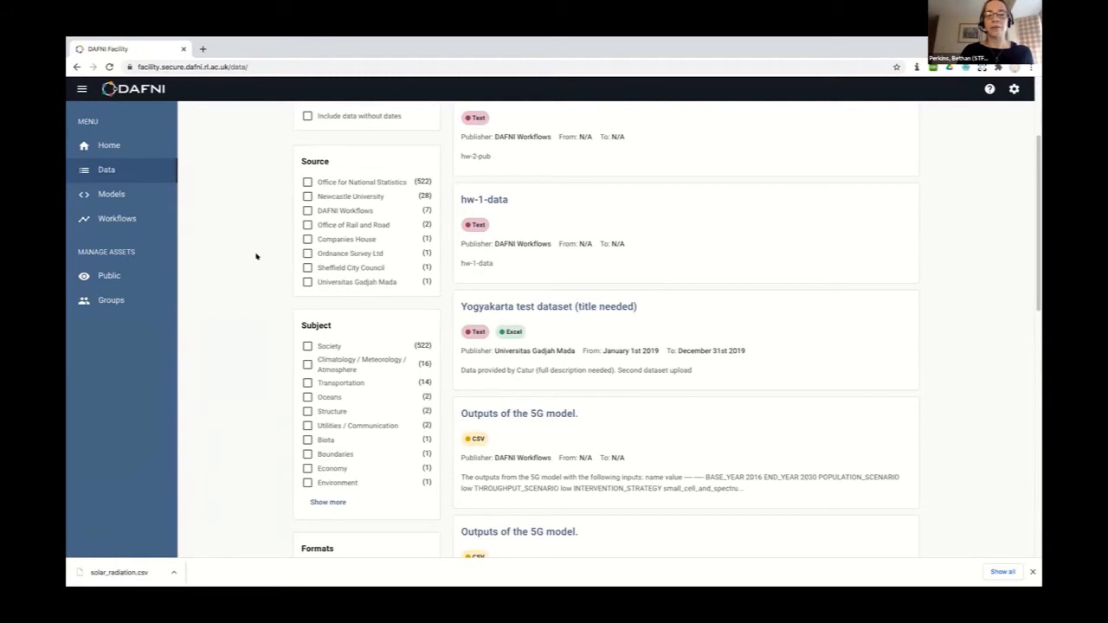
scroll(265, 295, "down", 1)
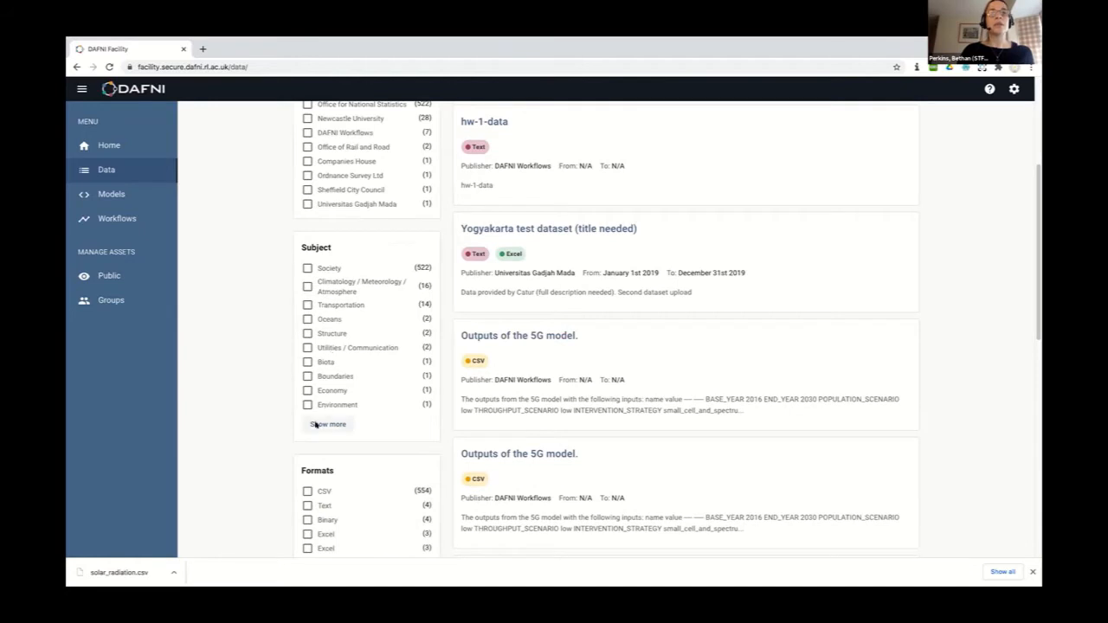
scroll(273, 443, "down", 1)
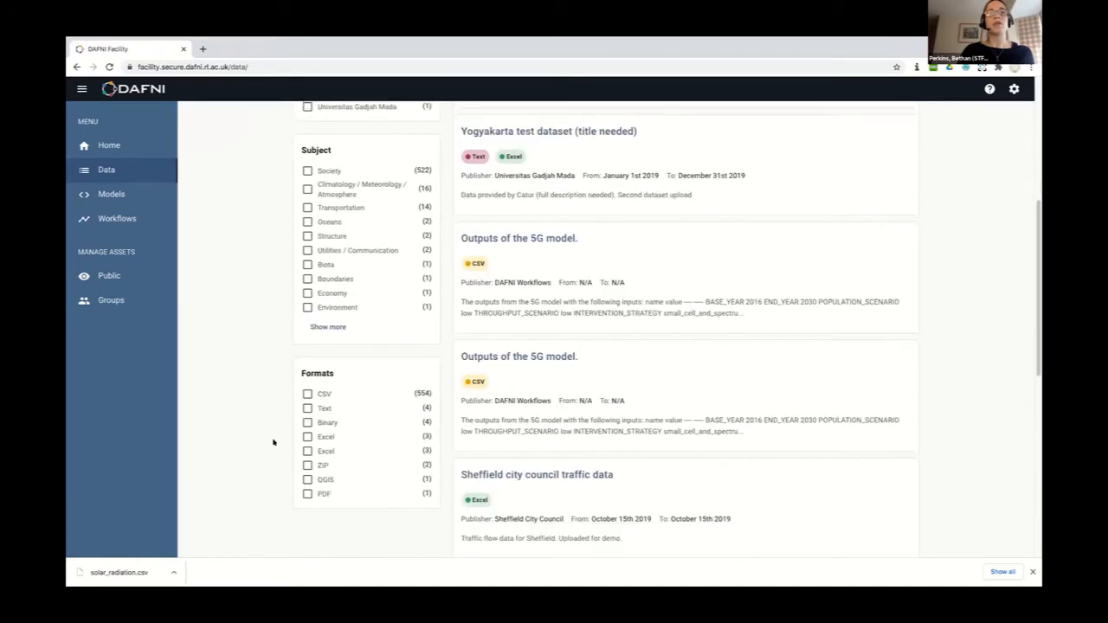
left_click(307, 407)
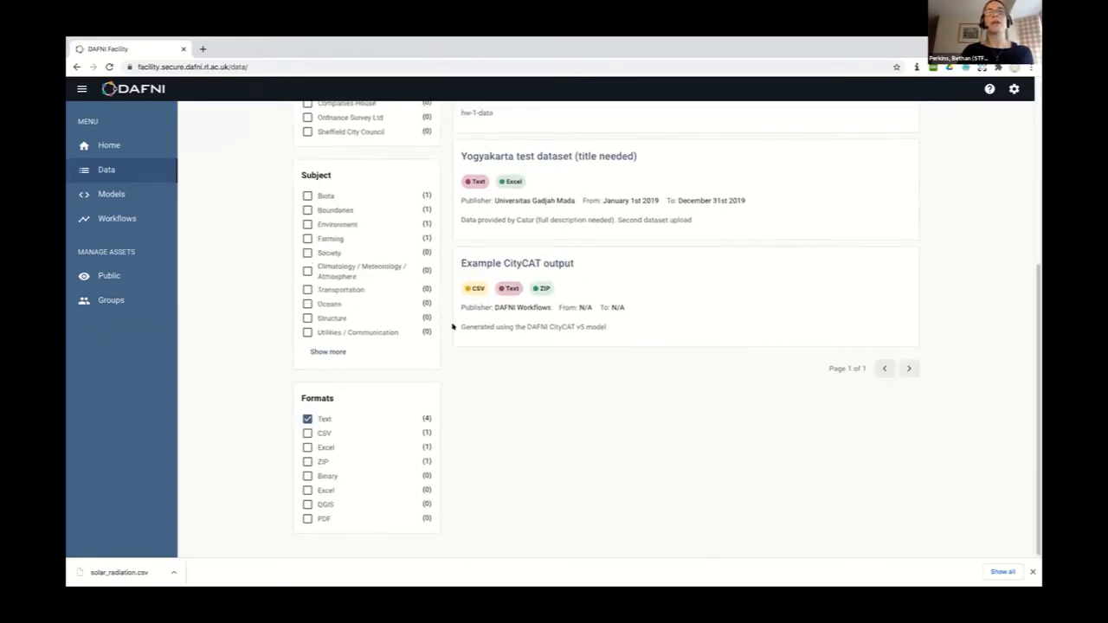
scroll(452, 326, "up", 2)
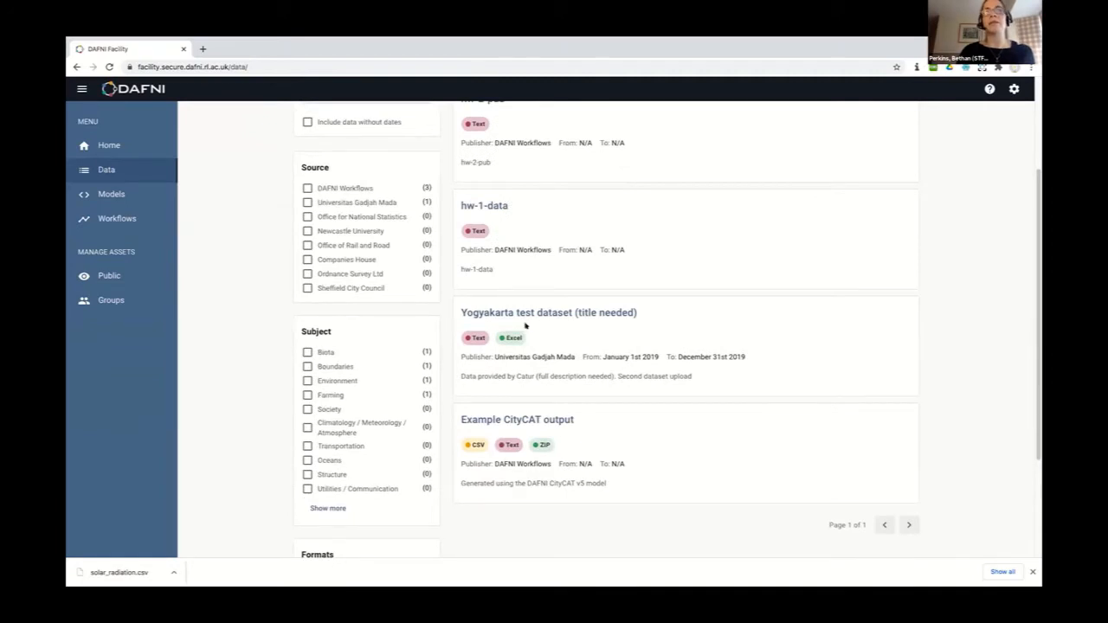
scroll(523, 198, "up", 2)
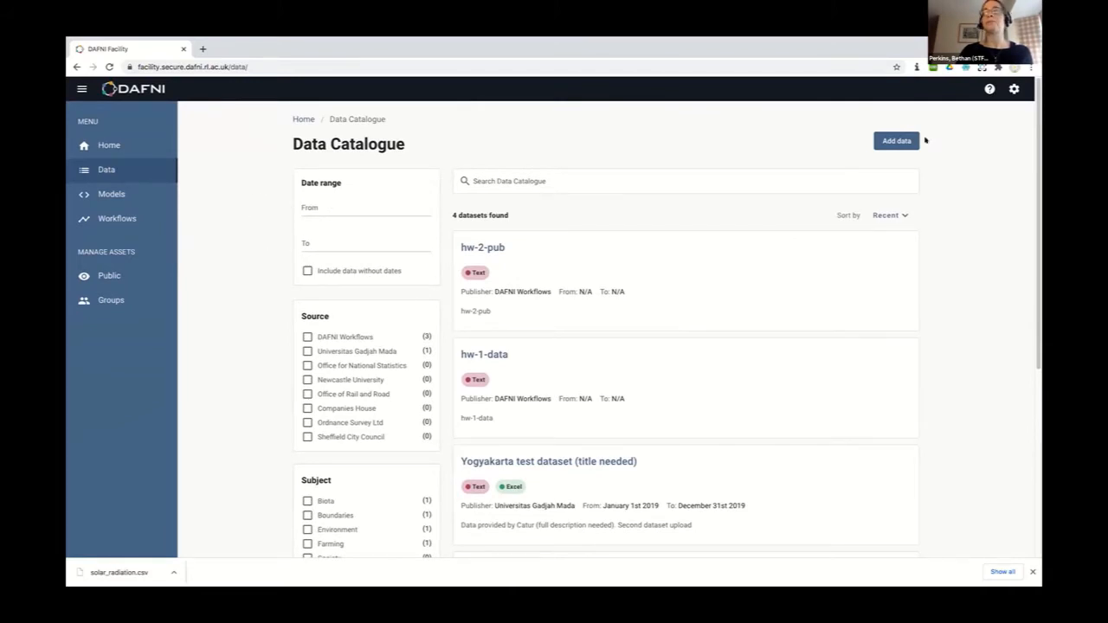
Start a new dataset and add simple.csv to its files
left_click(890, 140)
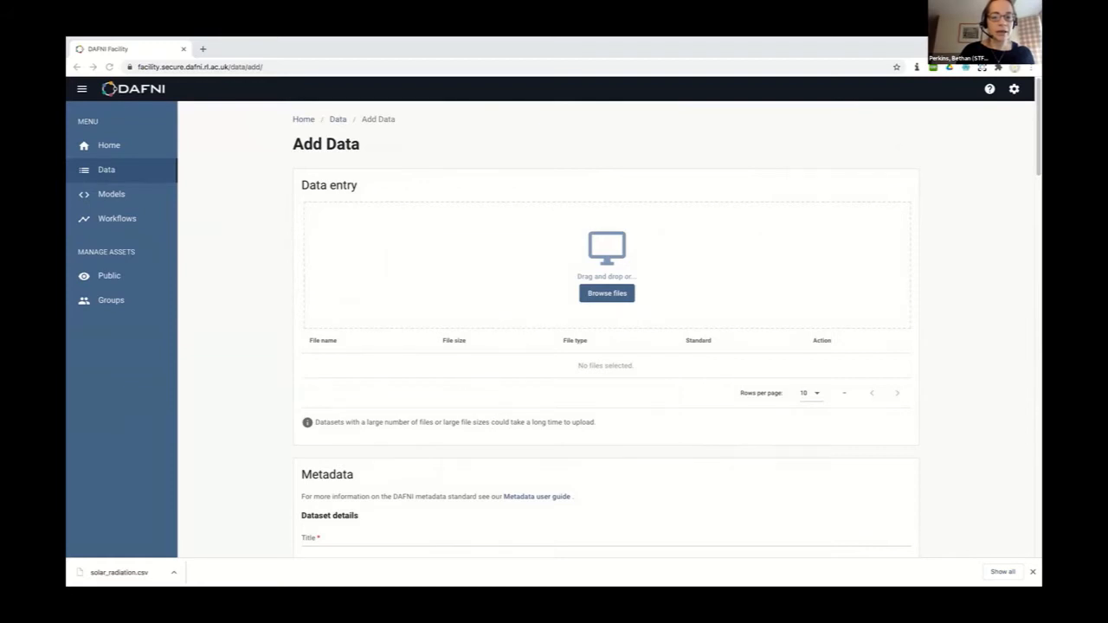
left_click_drag(481, 444, 592, 245)
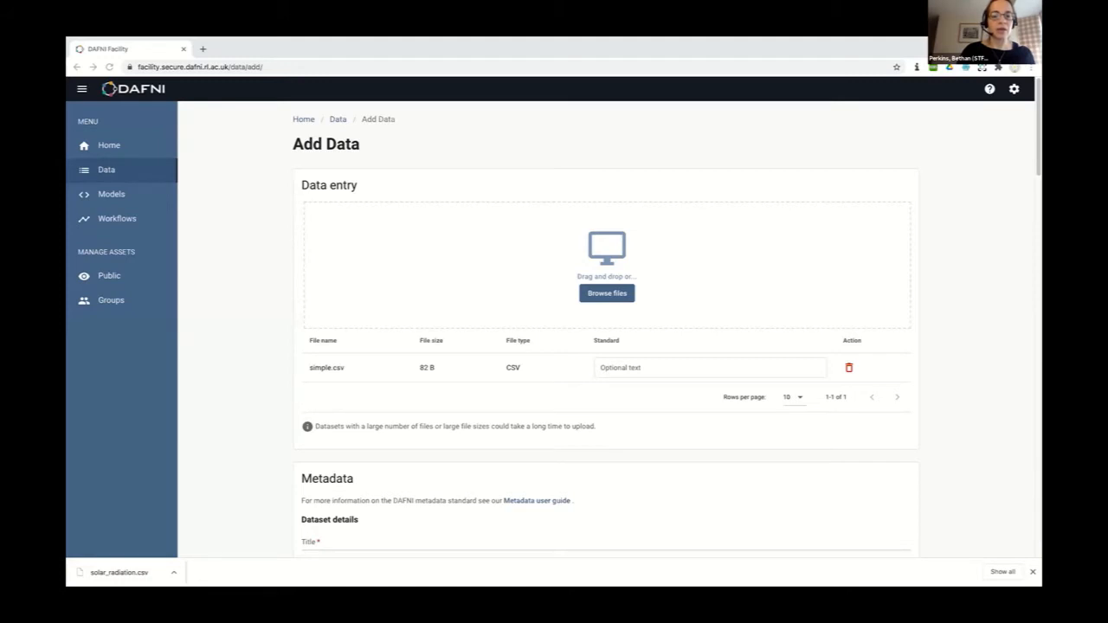
scroll(412, 549, "down", 1)
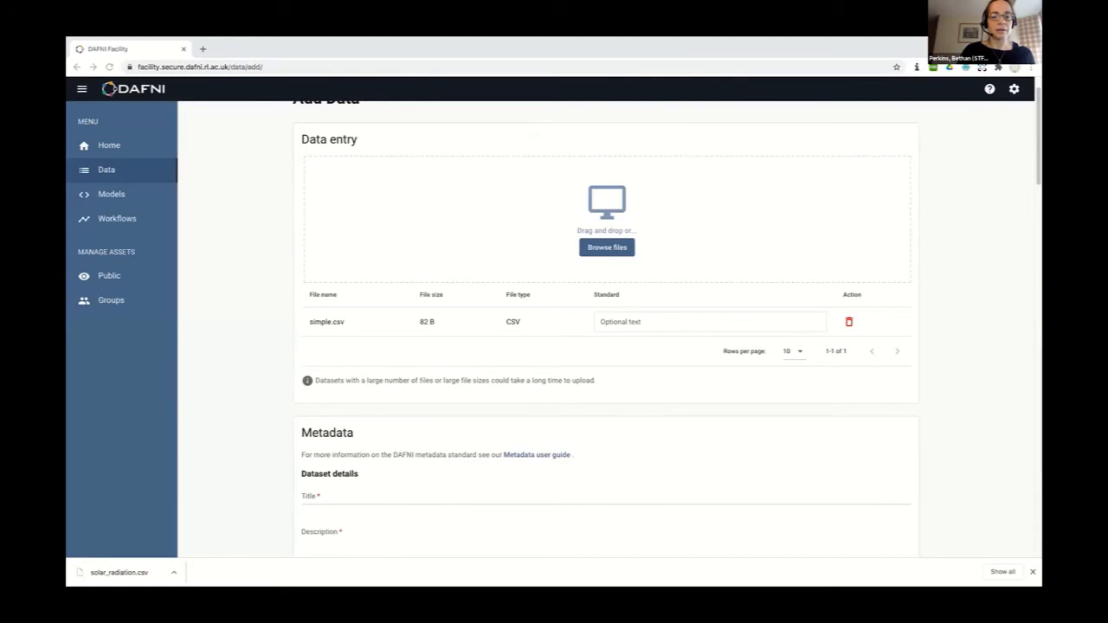
Add details.txt (105 B, Text) as the dataset's second file
left_click_drag(412, 576, 608, 198)
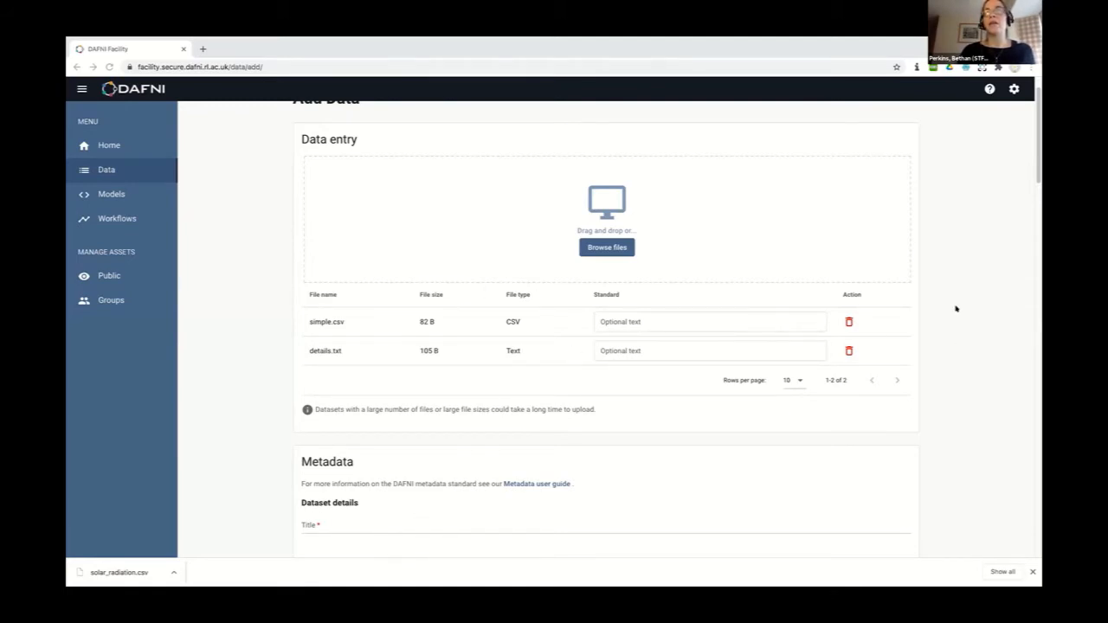
scroll(956, 308, "up", 1)
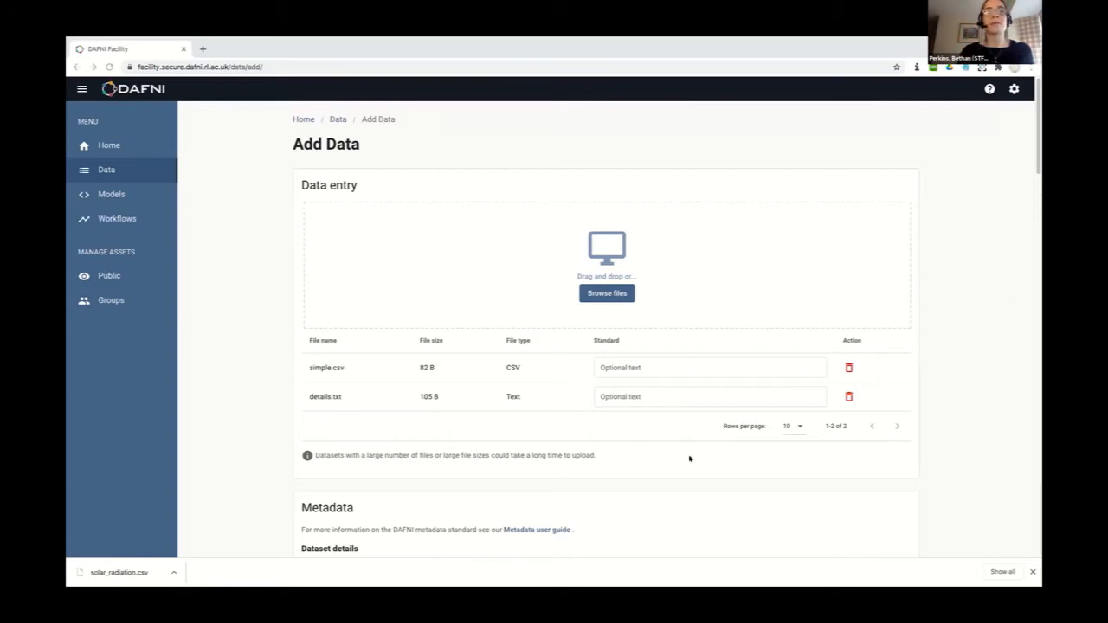
scroll(693, 433, "down", 3)
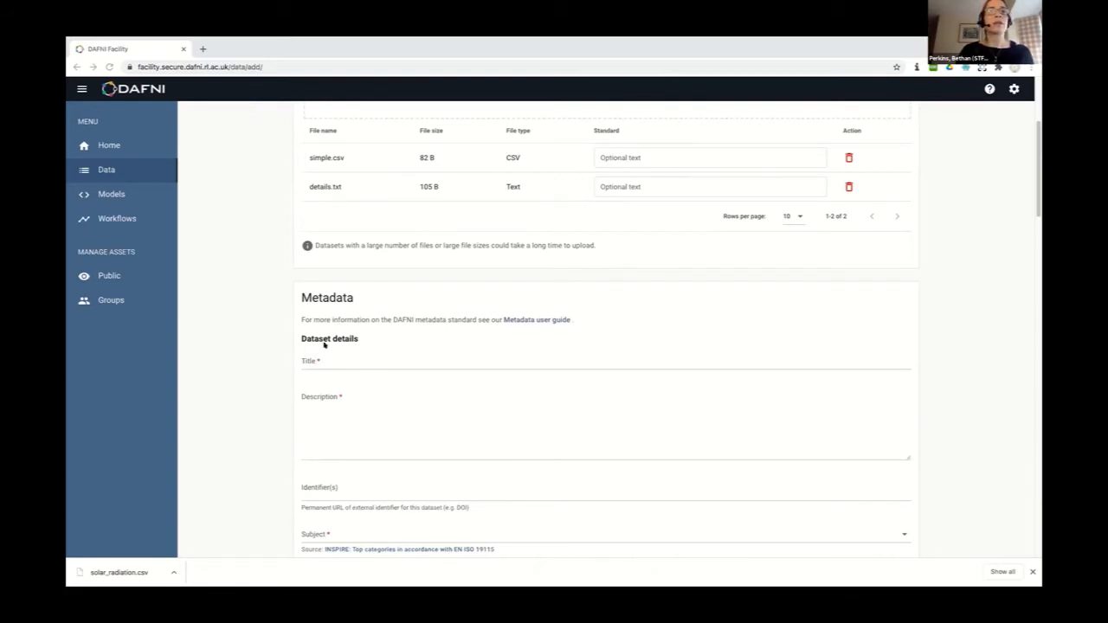
Enter 'Test dataset for Cranfield demo' as the Title and paste the same text as the Description
left_click(301, 359)
type("T")
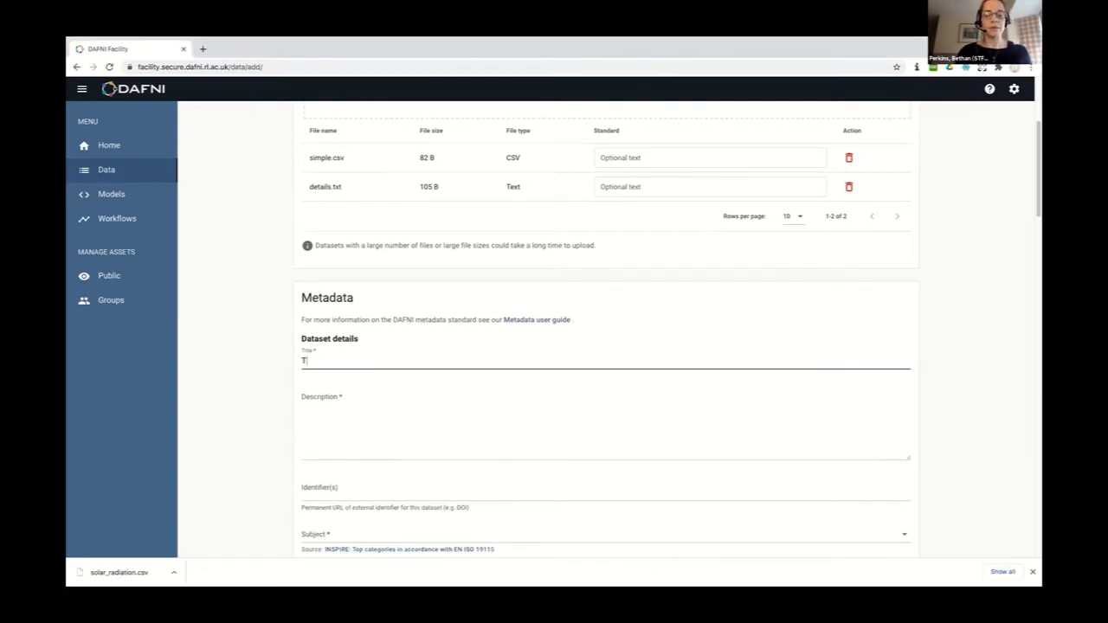
type("est ")
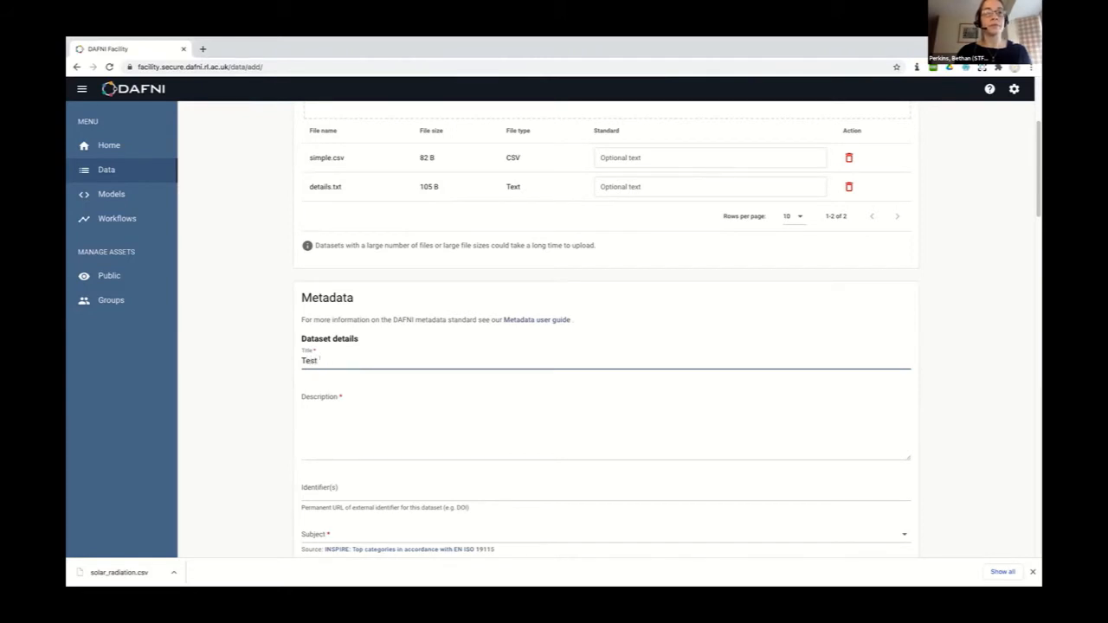
type("dataset f")
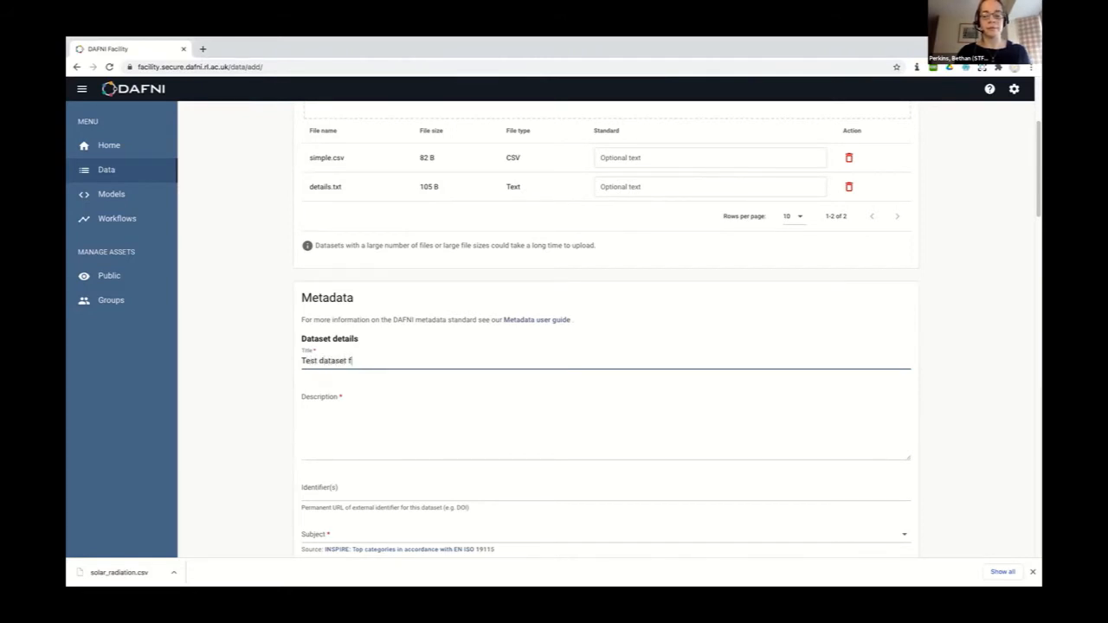
type("or Cranfield demo")
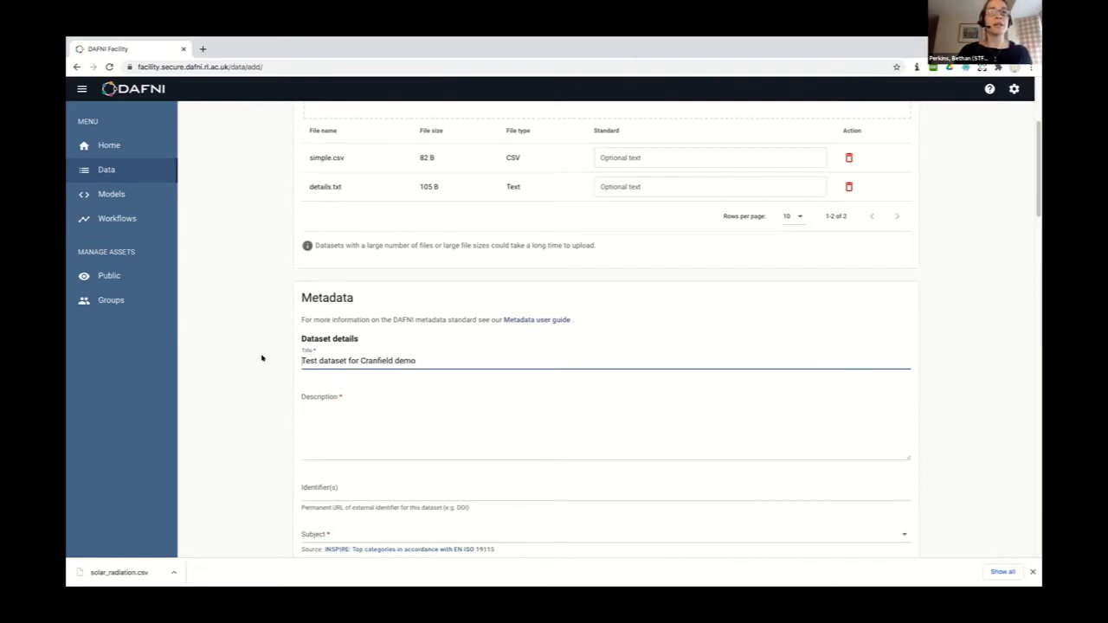
left_click_drag(301, 360, 425, 369)
key("ctrl+c")
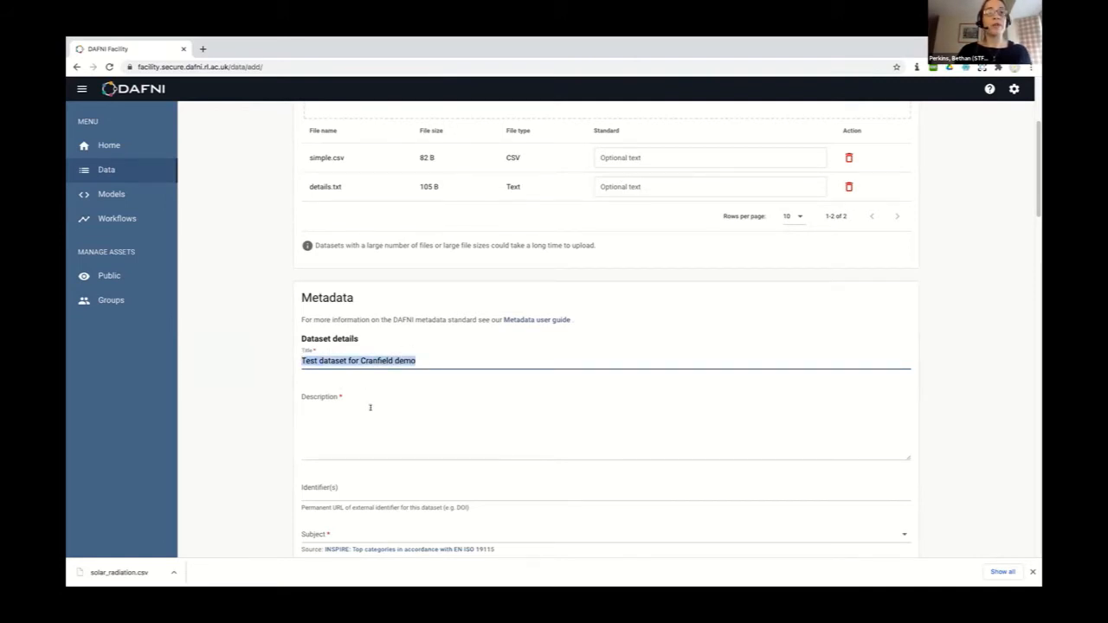
left_click(370, 407)
key("ctrl+v")
scroll(393, 439, "down", 1)
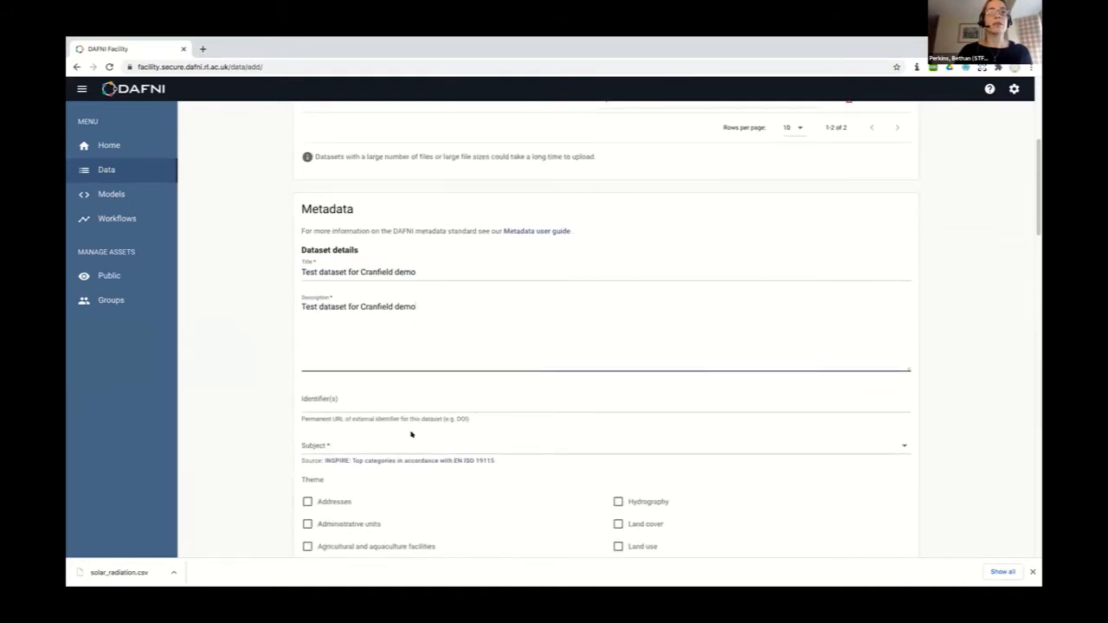
scroll(412, 434, "down", 1)
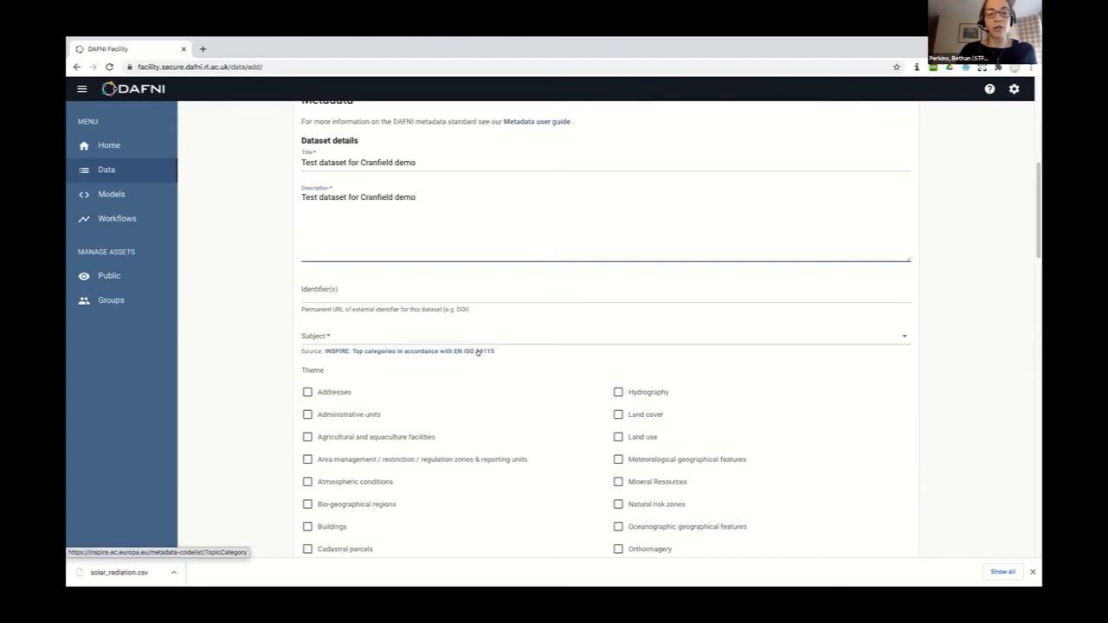
scroll(437, 272, "down", 2)
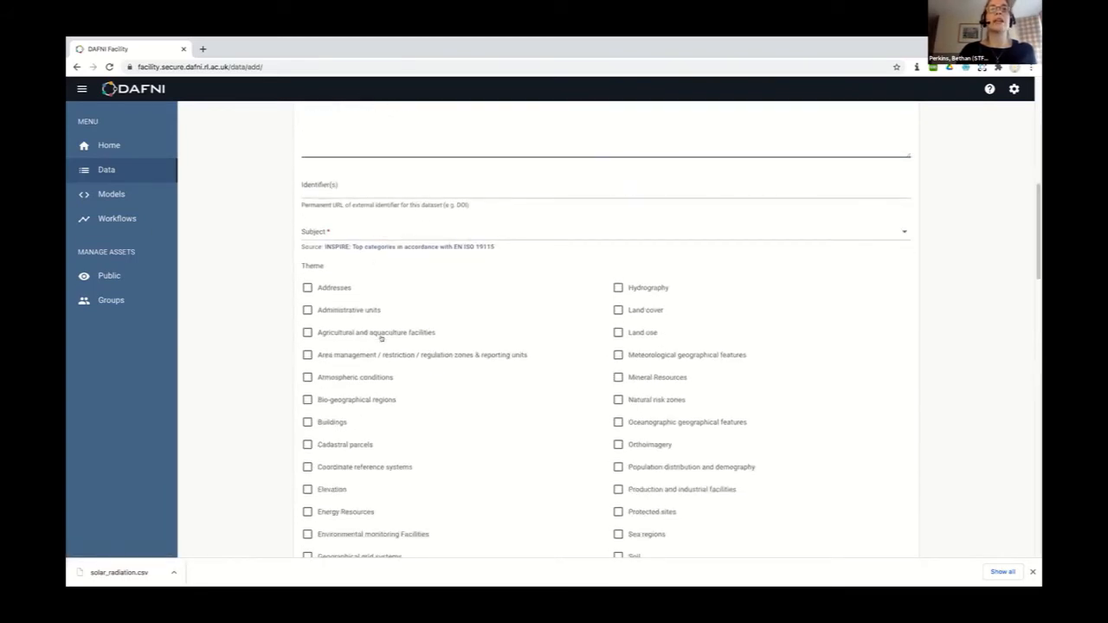
scroll(418, 318, "up", 2)
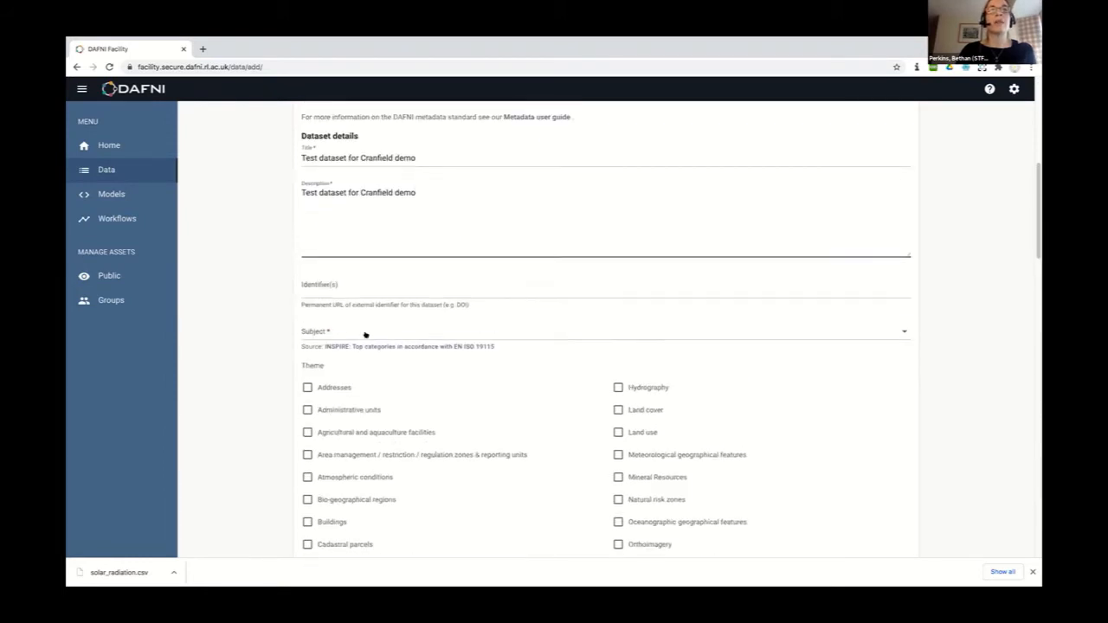
Choose Farming from the Subject dropdown list
left_click(366, 335)
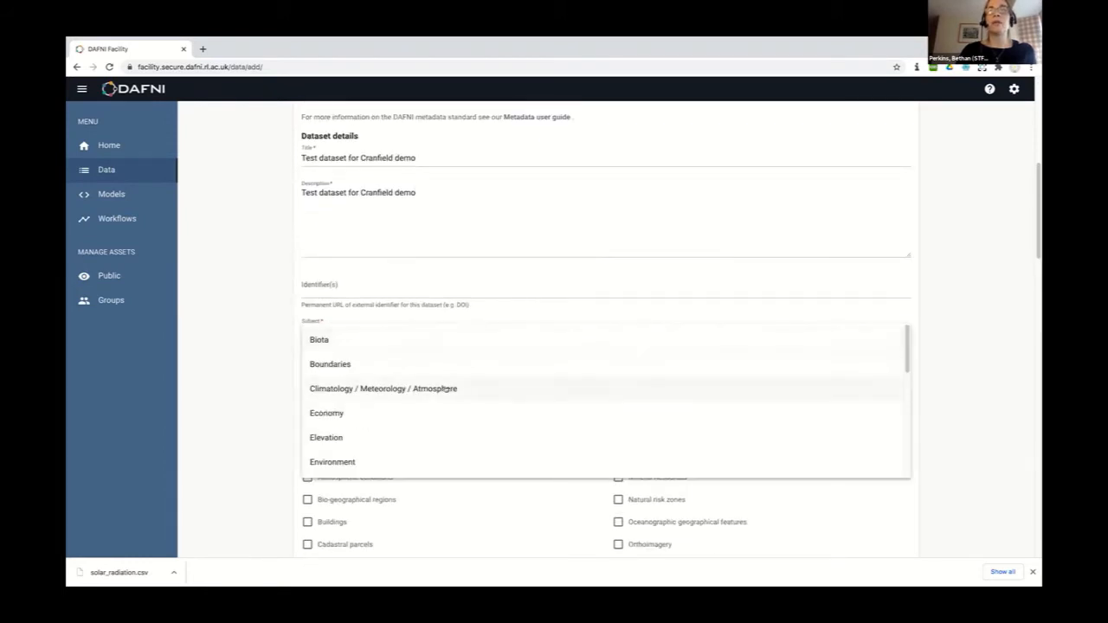
scroll(445, 388, "down", 1)
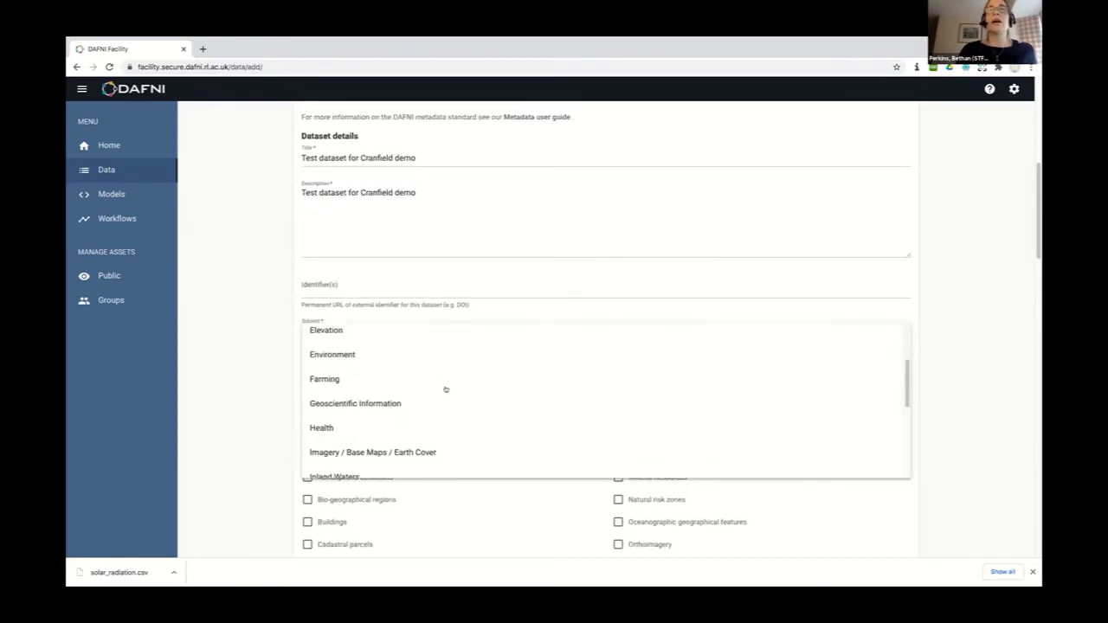
left_click(323, 380)
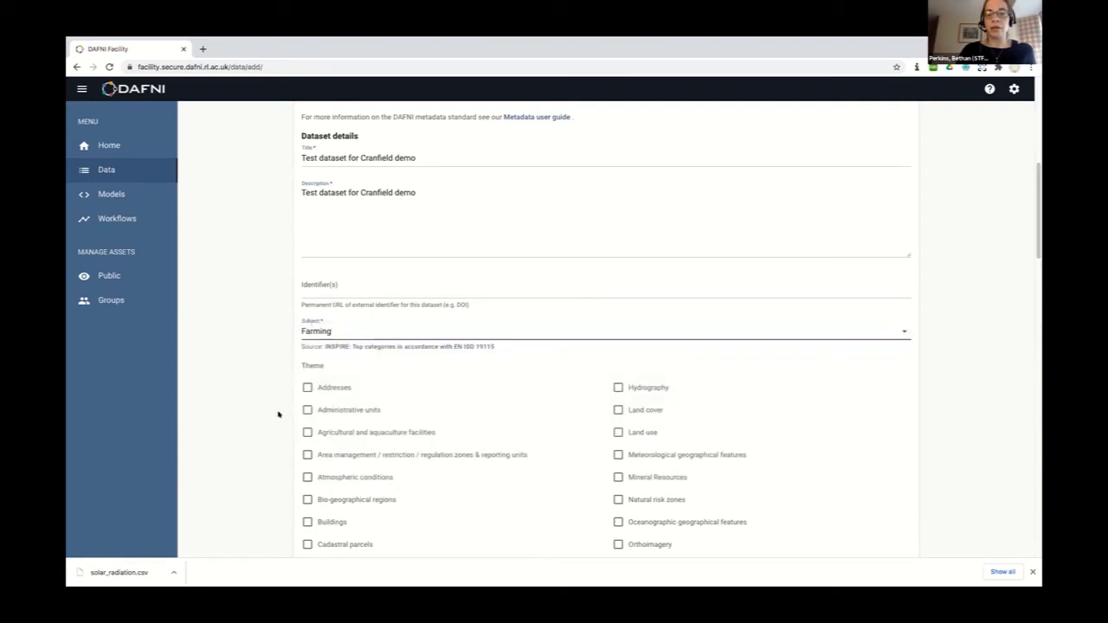
scroll(278, 414, "down", 1)
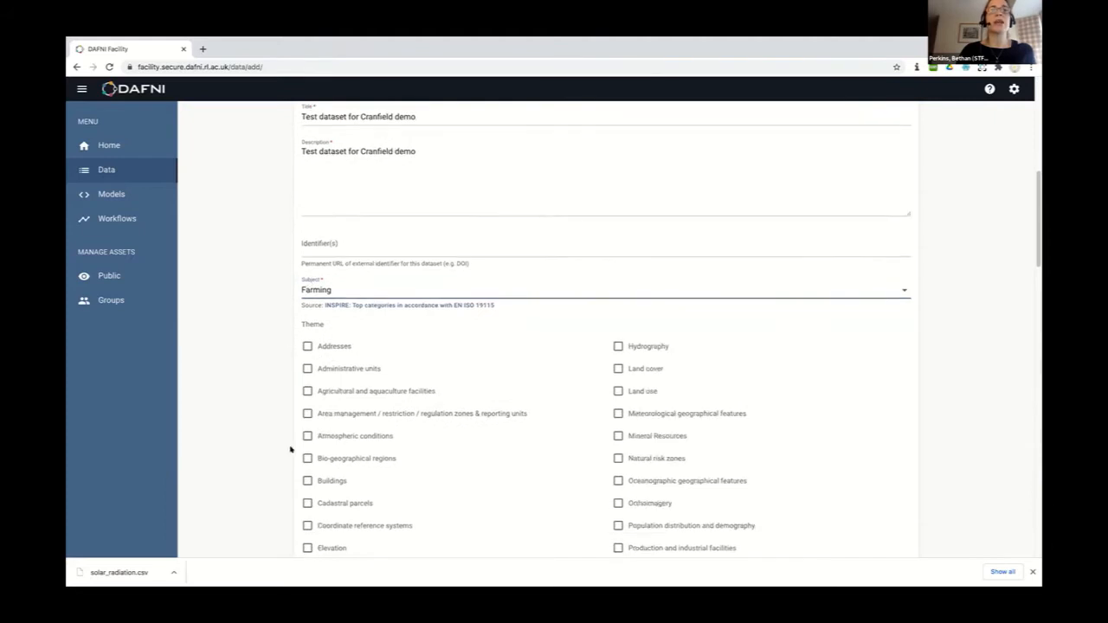
scroll(294, 452, "down", 4)
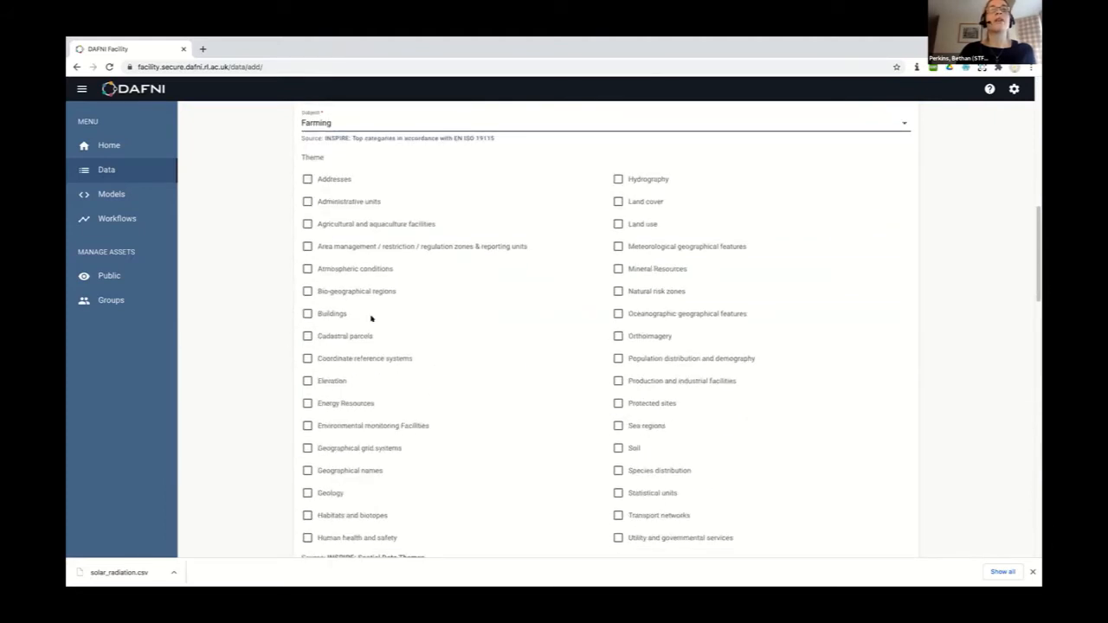
Tick the Geographical grid systems and Energy Resources themes
left_click(307, 447)
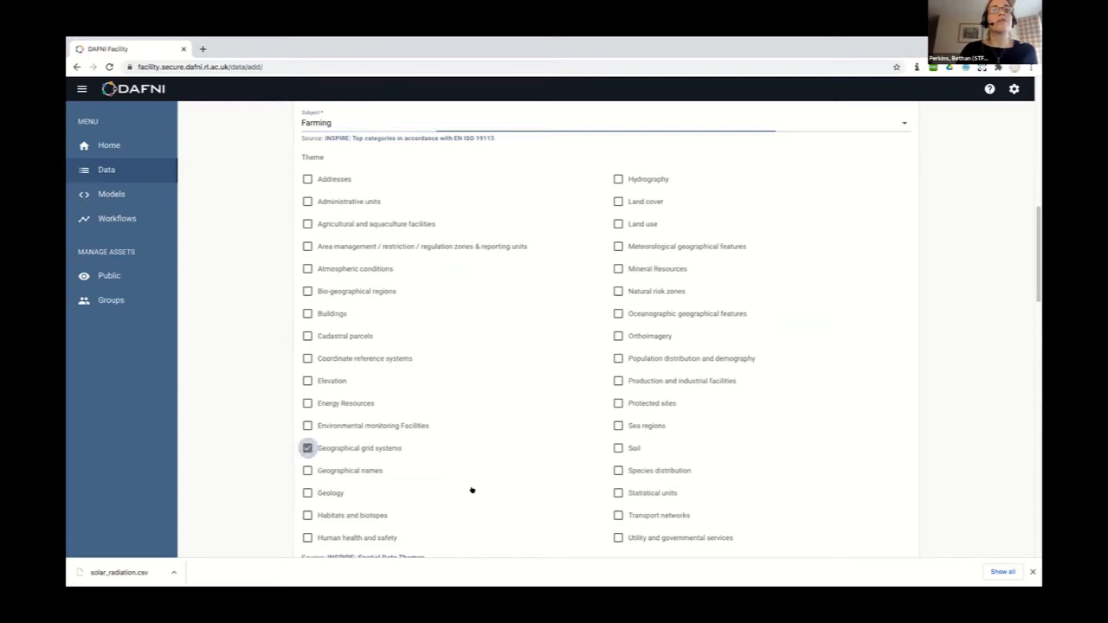
scroll(470, 488, "down", 2)
left_click(341, 317)
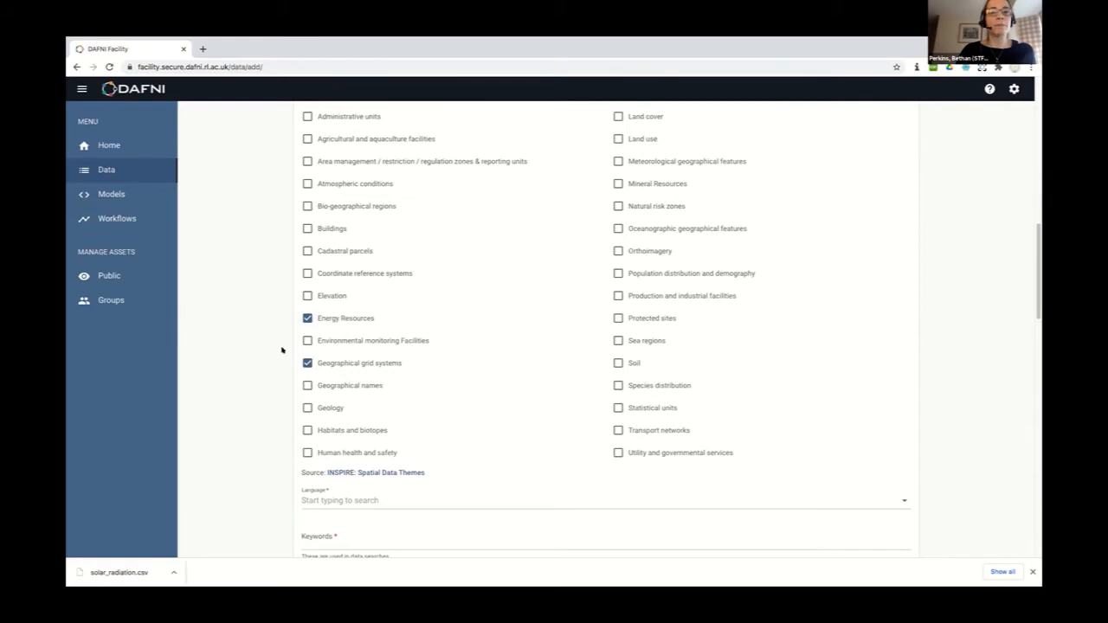
scroll(282, 349, "down", 2)
Set the dataset language to English
left_click(339, 410)
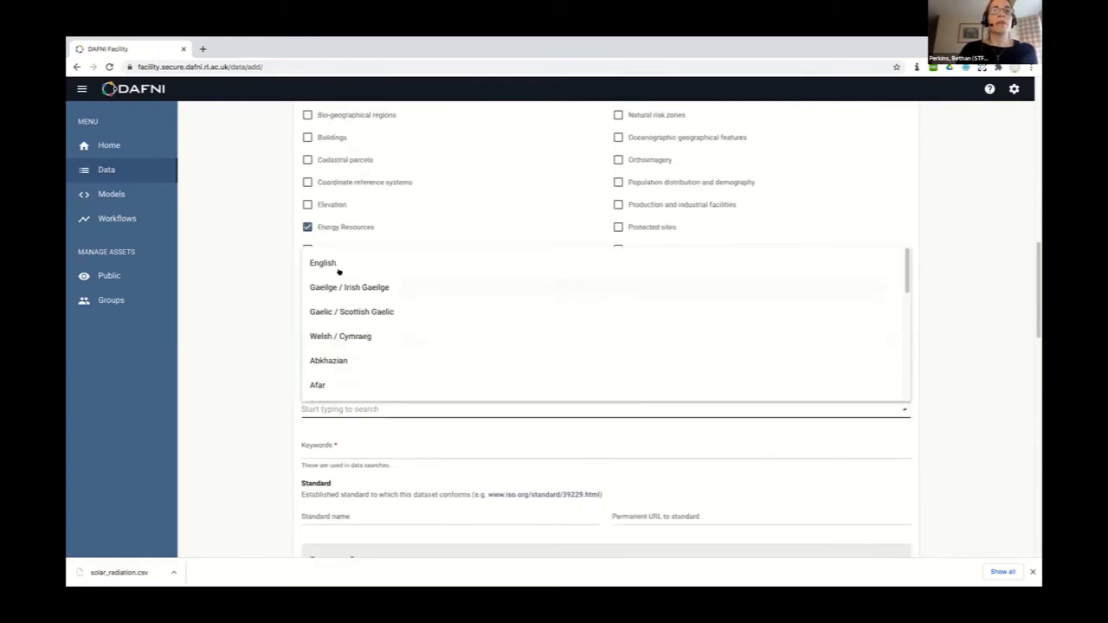
left_click(329, 263)
scroll(343, 351, "down", 2)
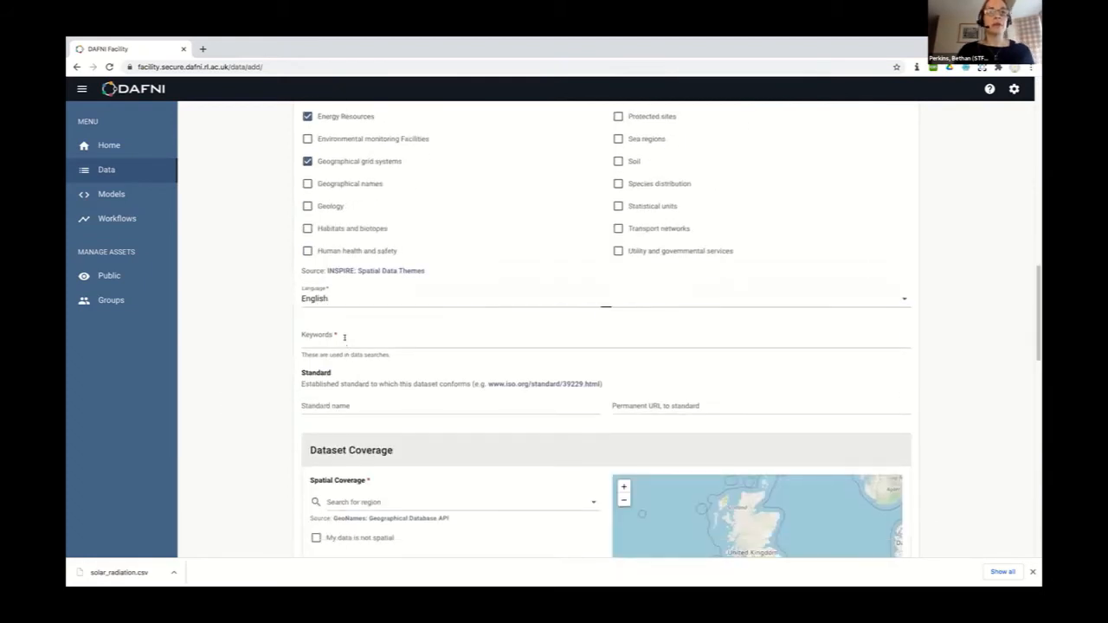
Add 'test' and 'cranfield' as separate keywords for the dataset
left_click(344, 338)
type("test cr")
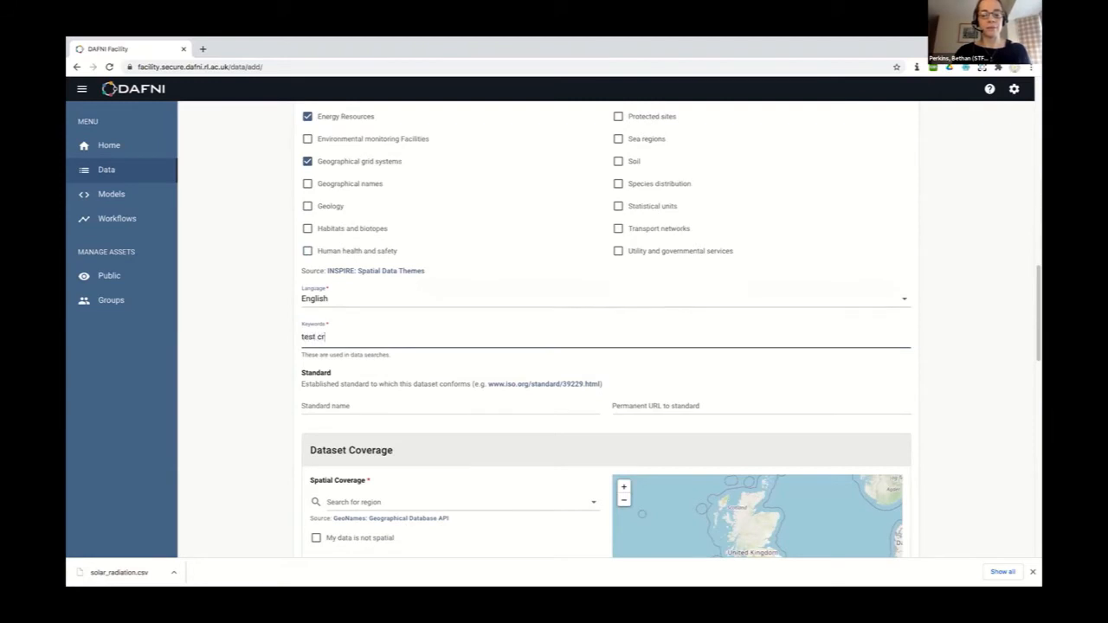
key("BackSpace")
key("BackSpace")
key("Return")
type("cranfield")
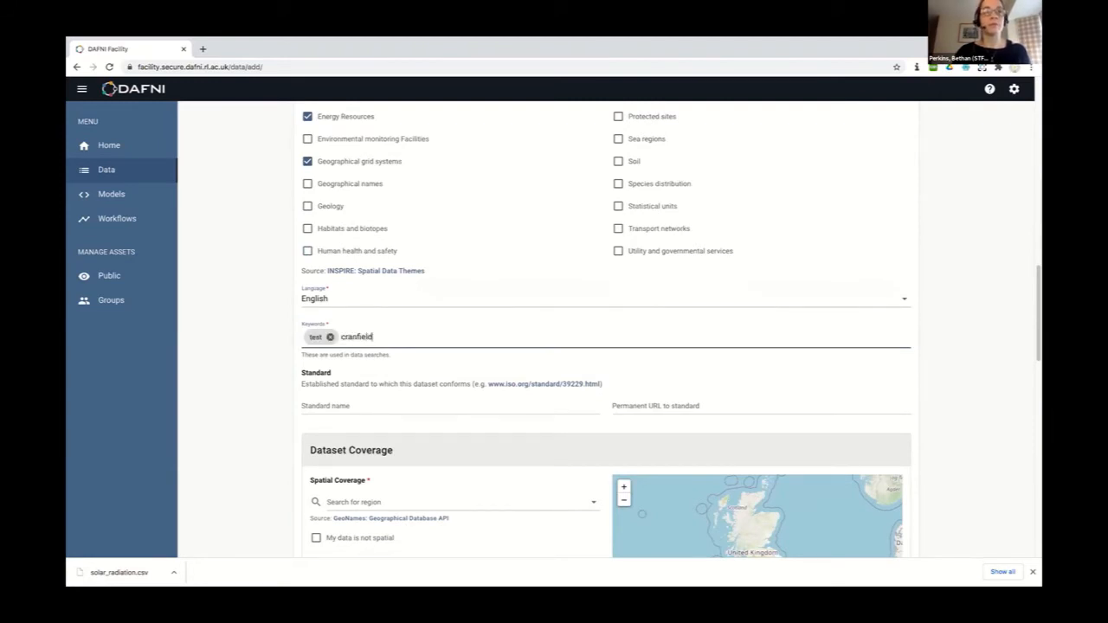
key("Return")
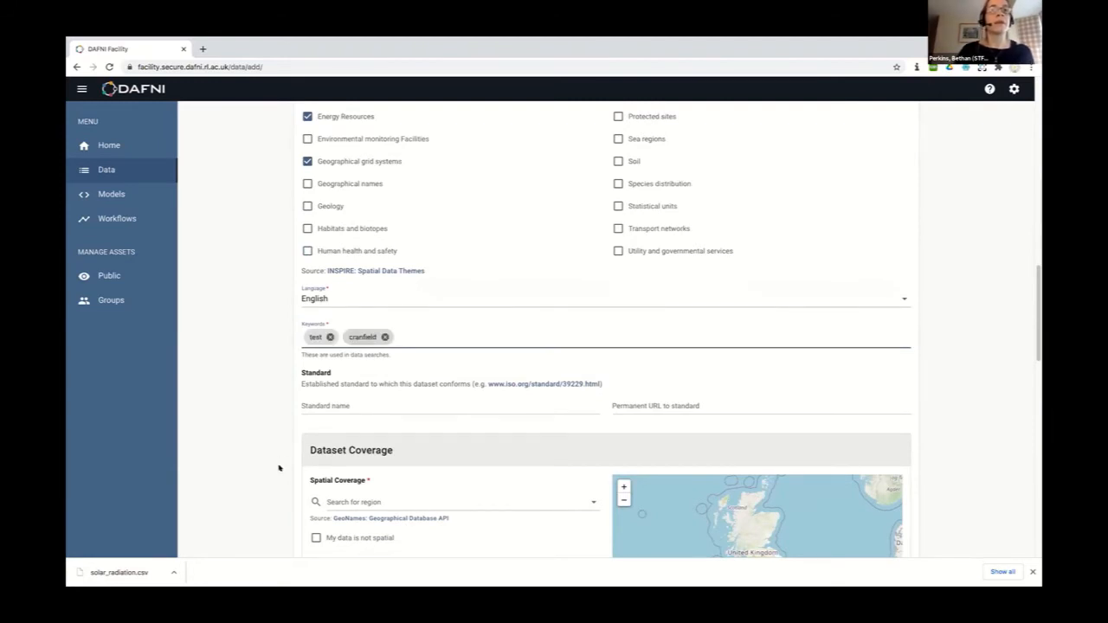
scroll(279, 464, "down", 3)
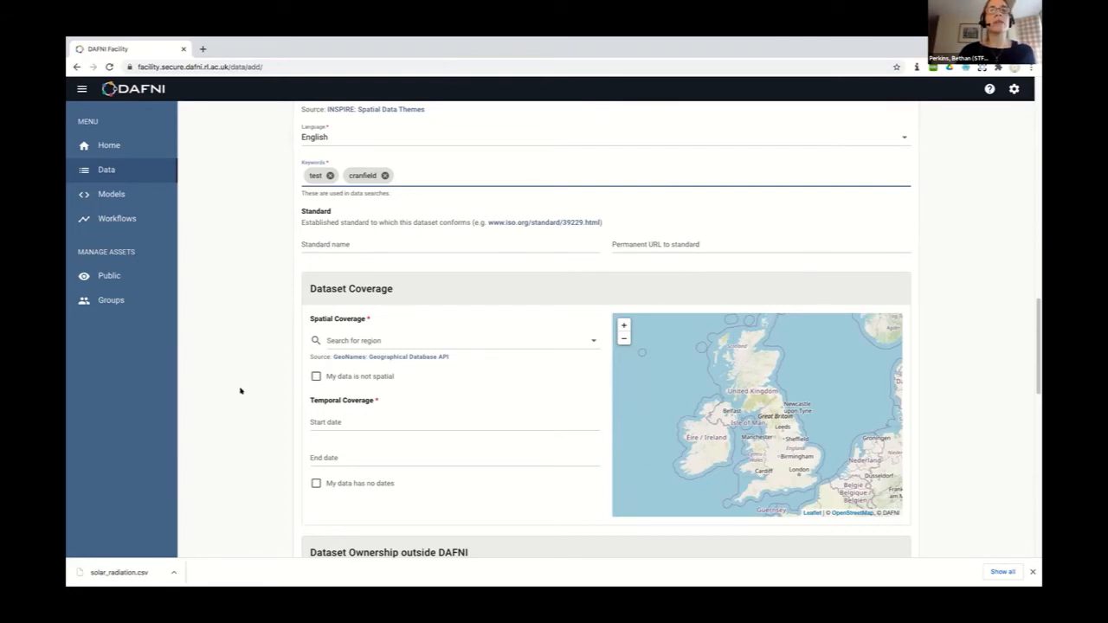
scroll(241, 390, "down", 2)
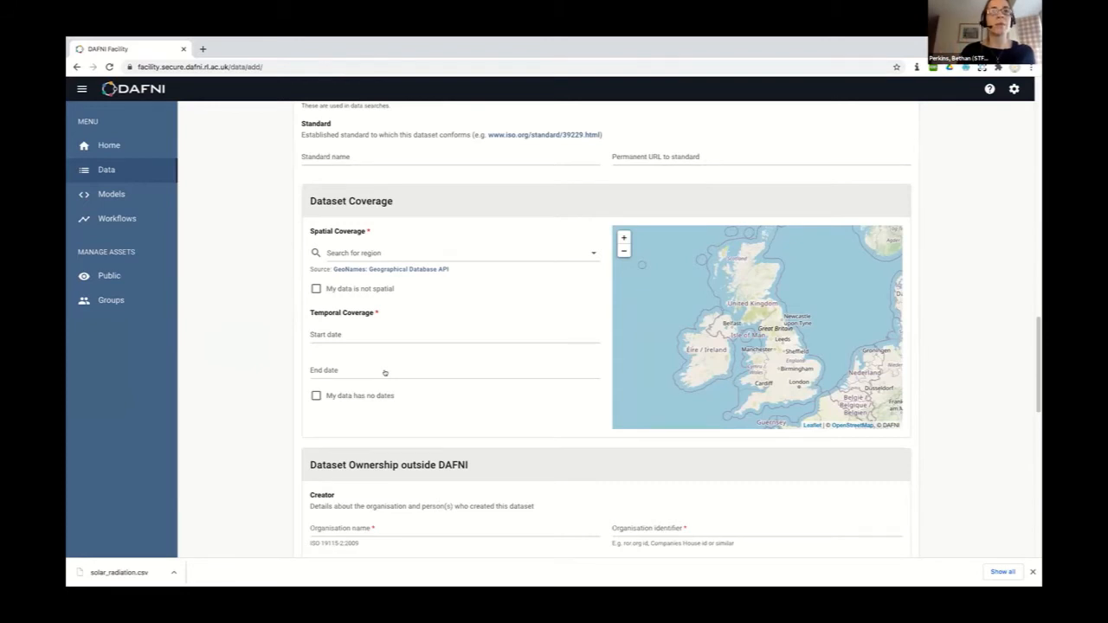
Search 'cranfield' and set spatial coverage to Cranfield Airport, United Kingdom
left_click(370, 252)
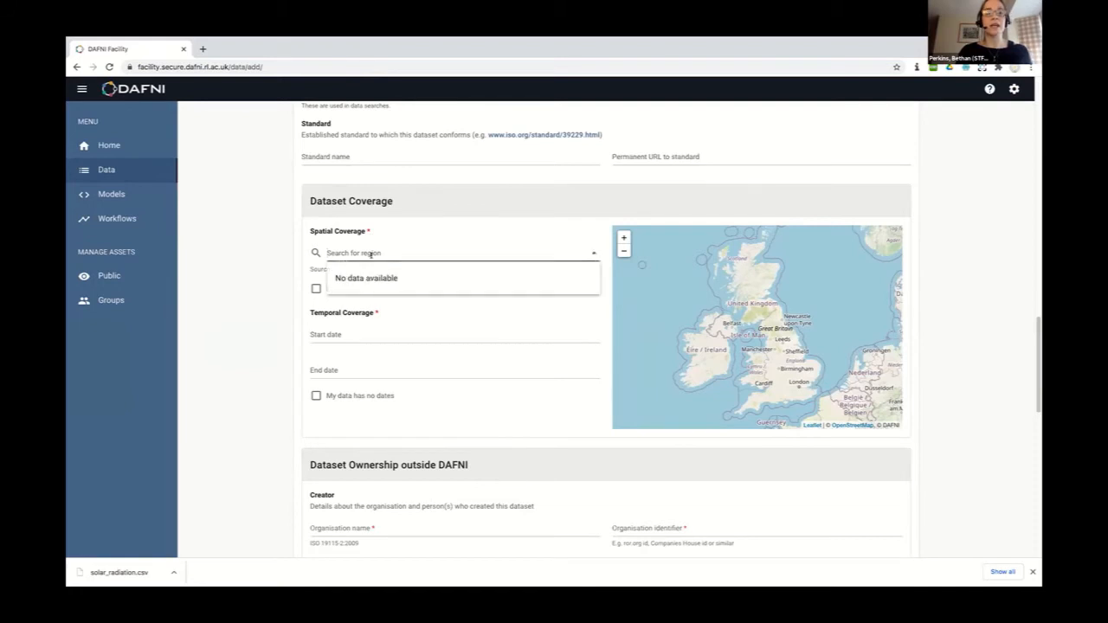
type("cranfield")
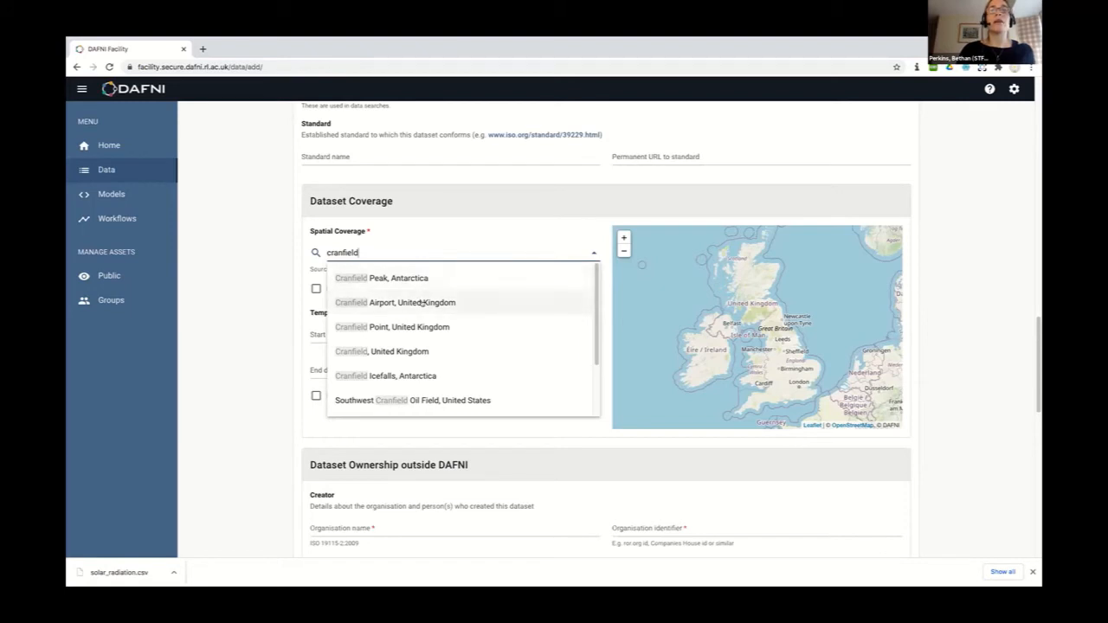
left_click(423, 302)
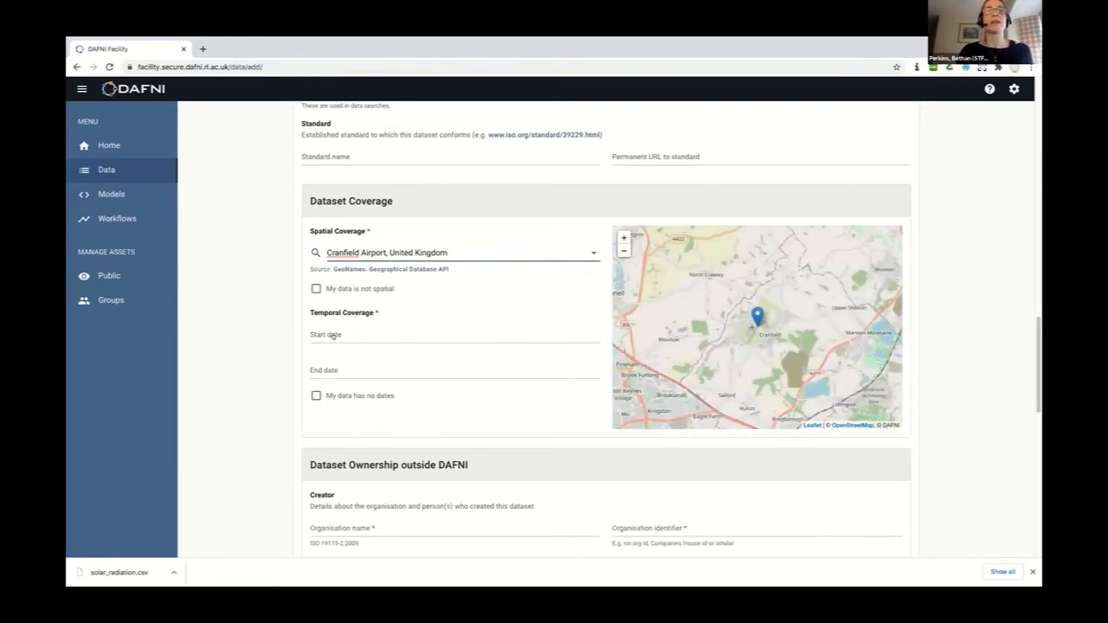
left_click(333, 337)
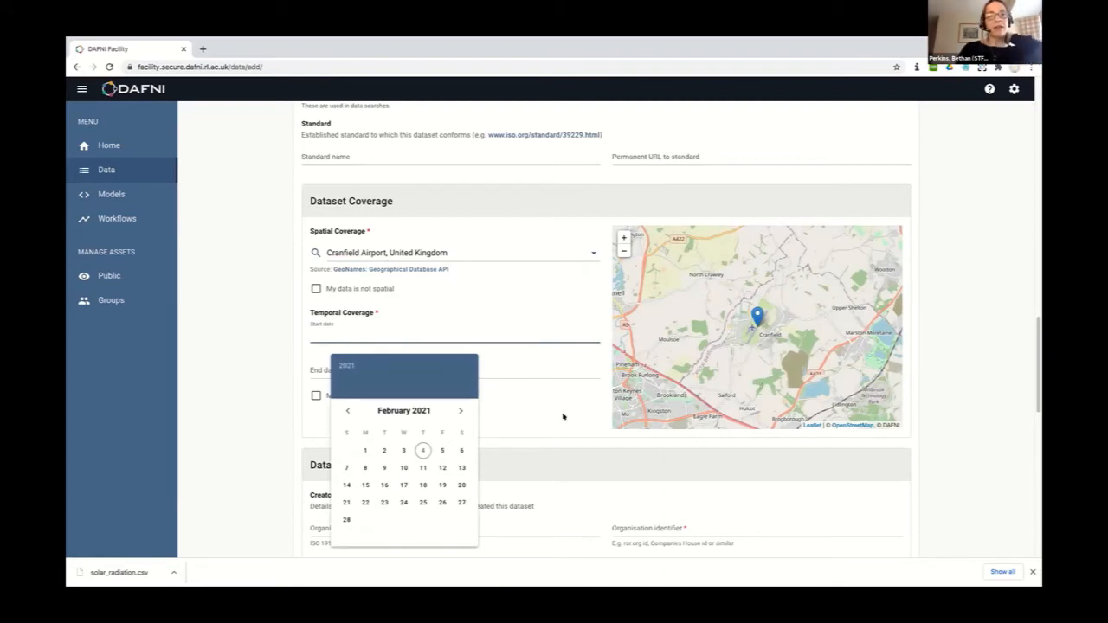
Set temporal coverage from 1 January 2021 to 31 January 2021
left_click(347, 410)
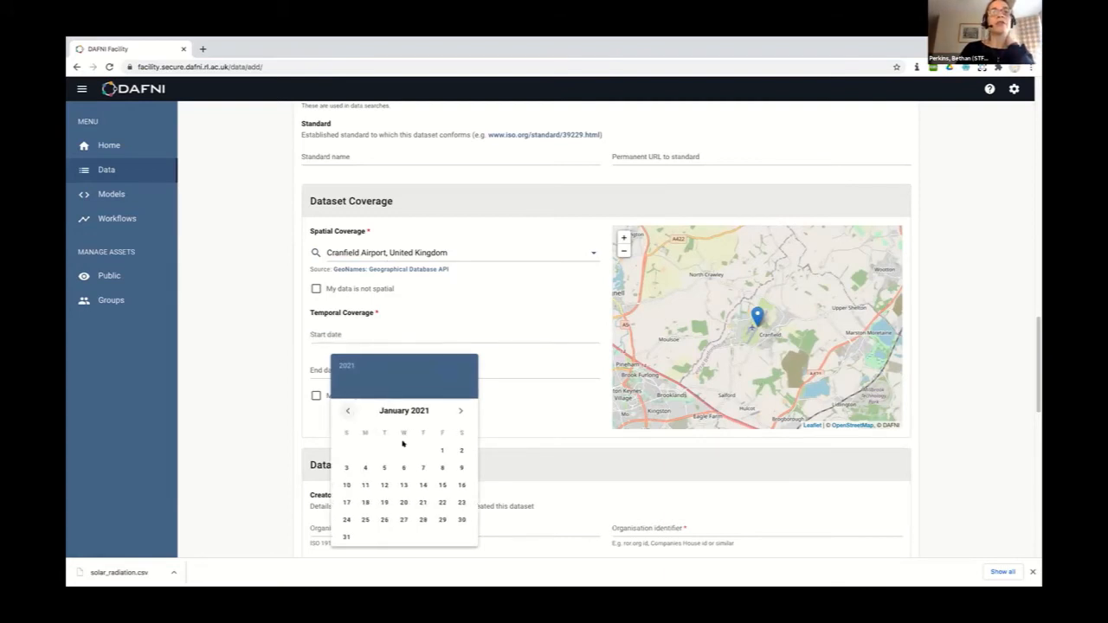
left_click(440, 446)
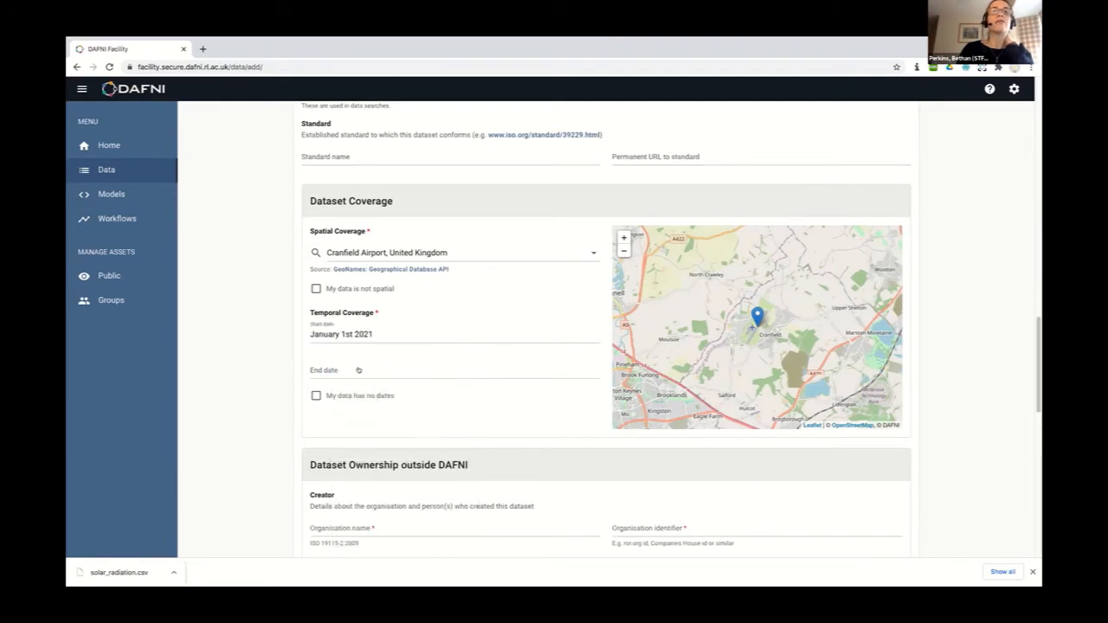
left_click(360, 371)
left_click(348, 414)
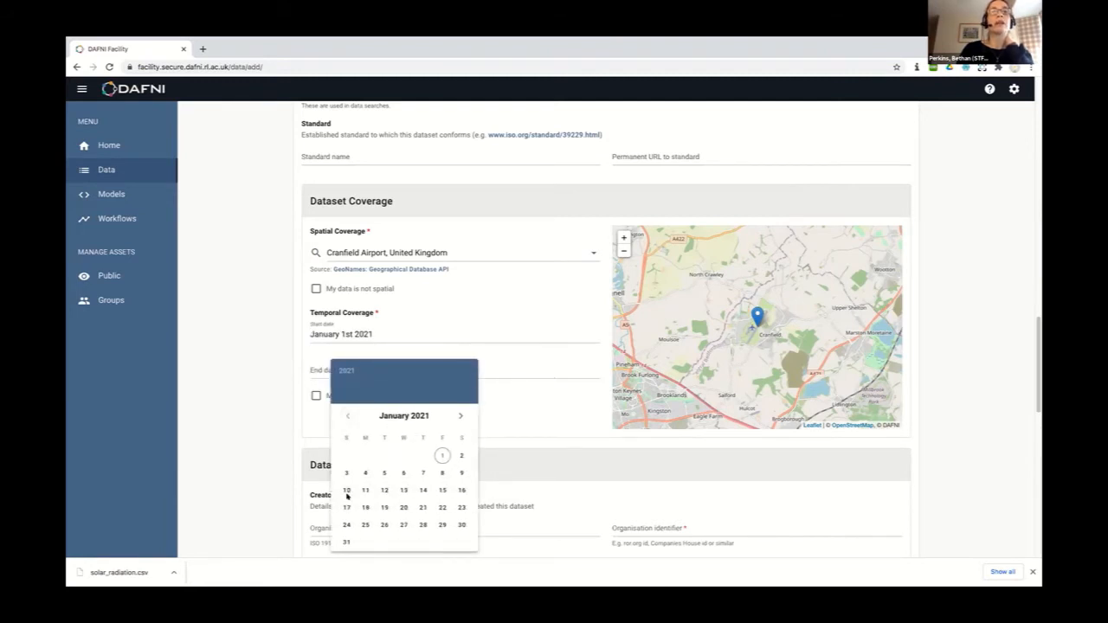
left_click(345, 541)
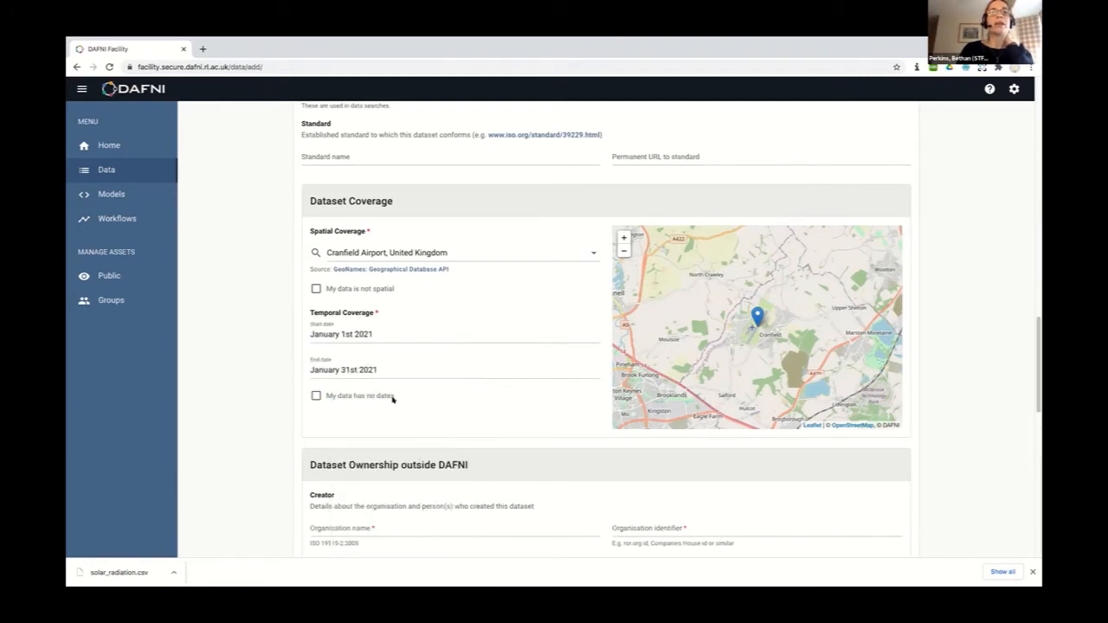
scroll(392, 400, "down", 1)
scroll(392, 400, "down", 3)
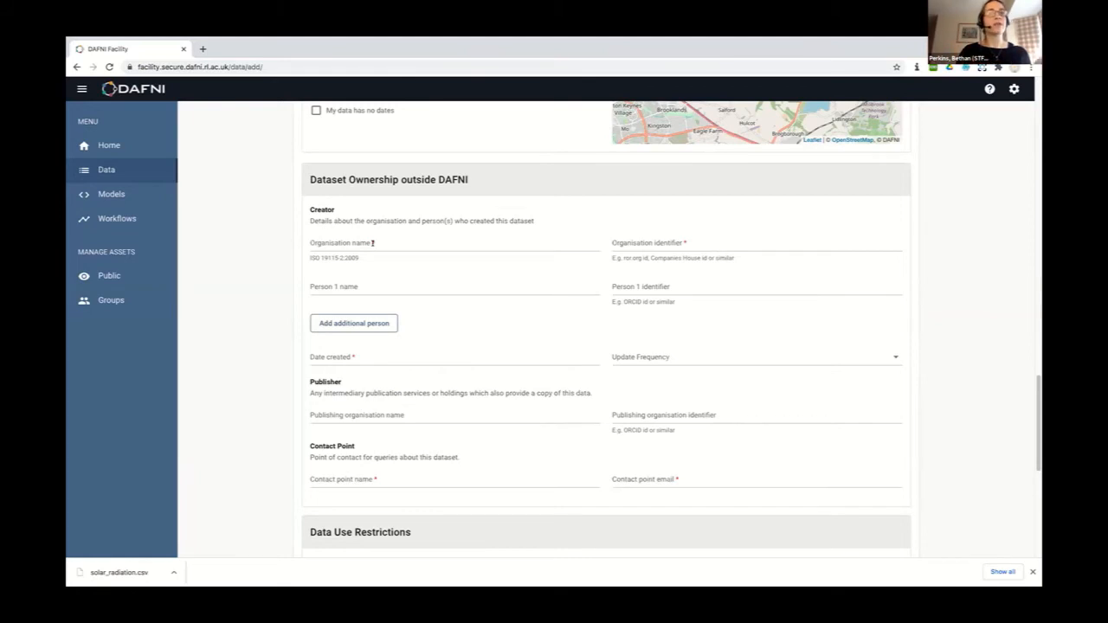
left_click(373, 244)
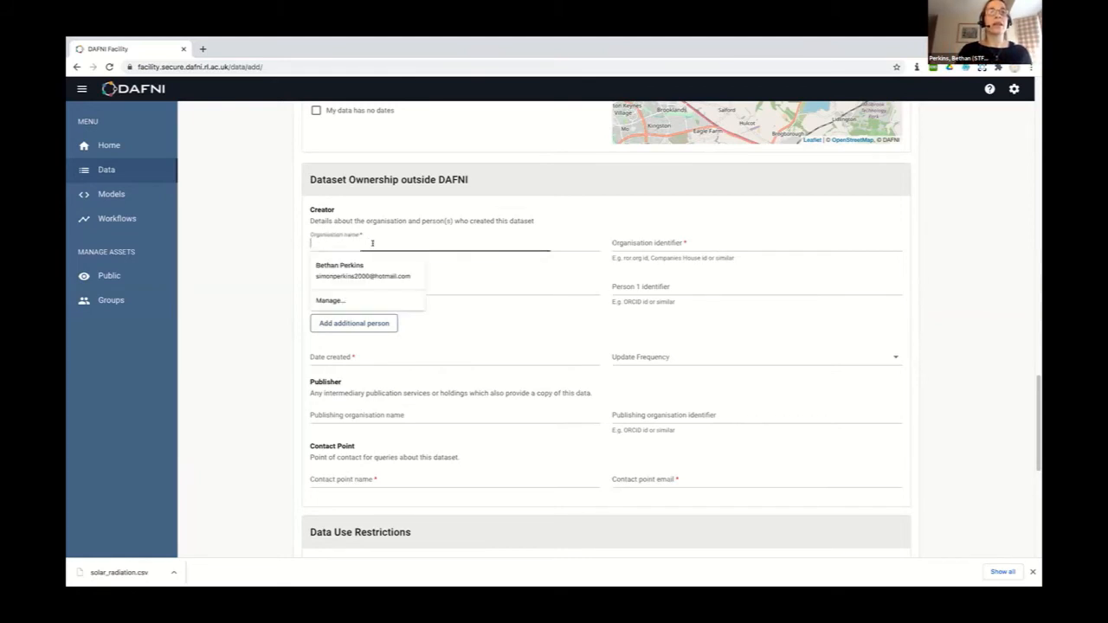
type("DAFNI")
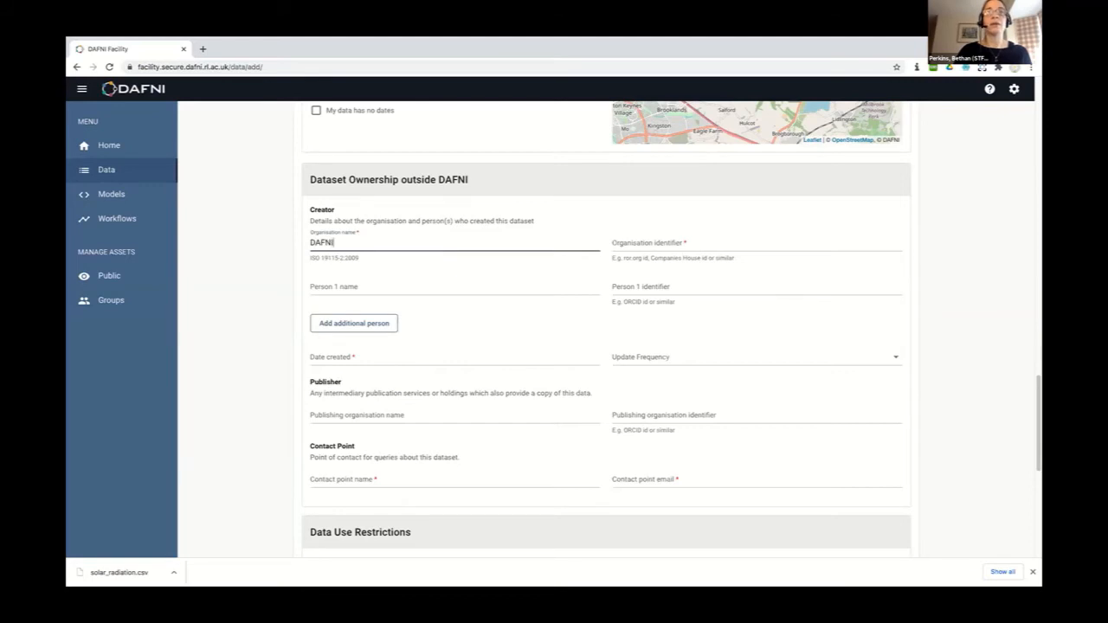
key("Tab")
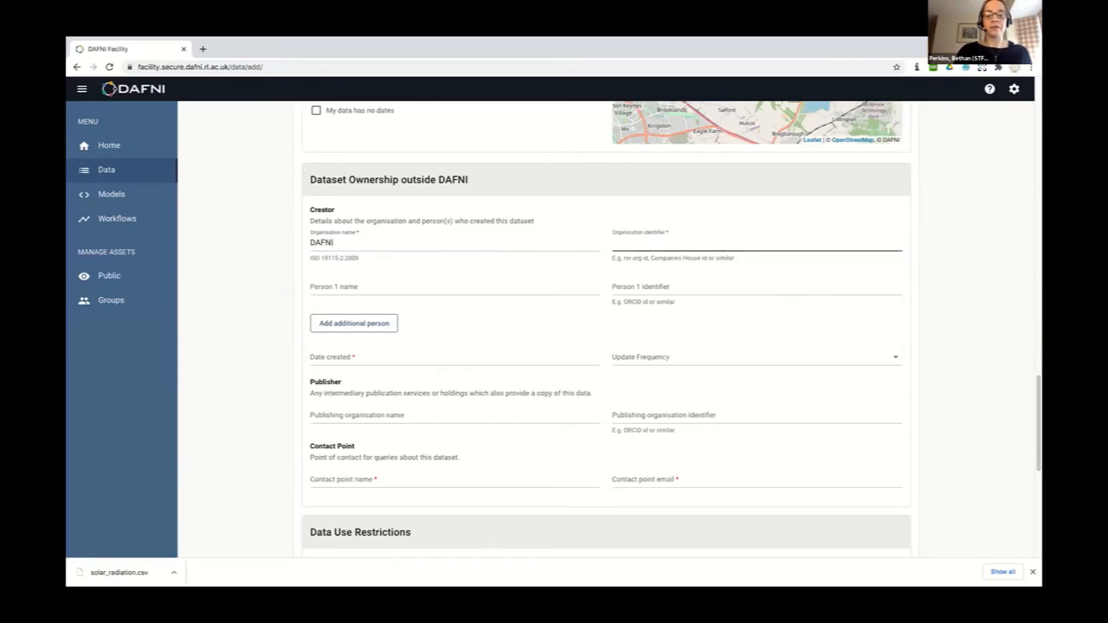
type("http://ww")
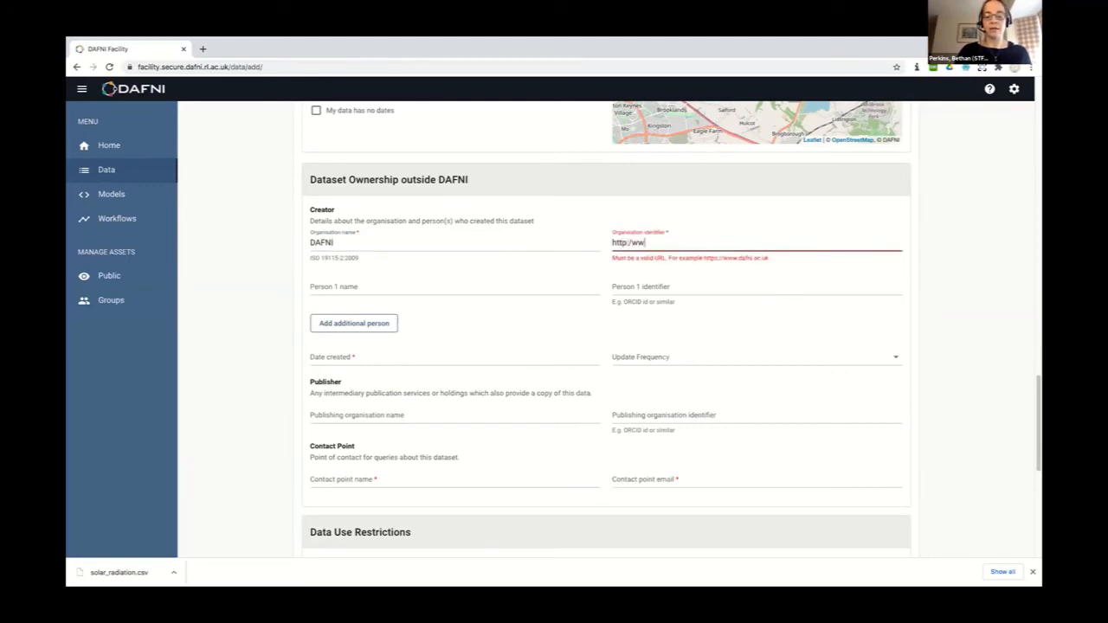
type("wdafni.ac.uk")
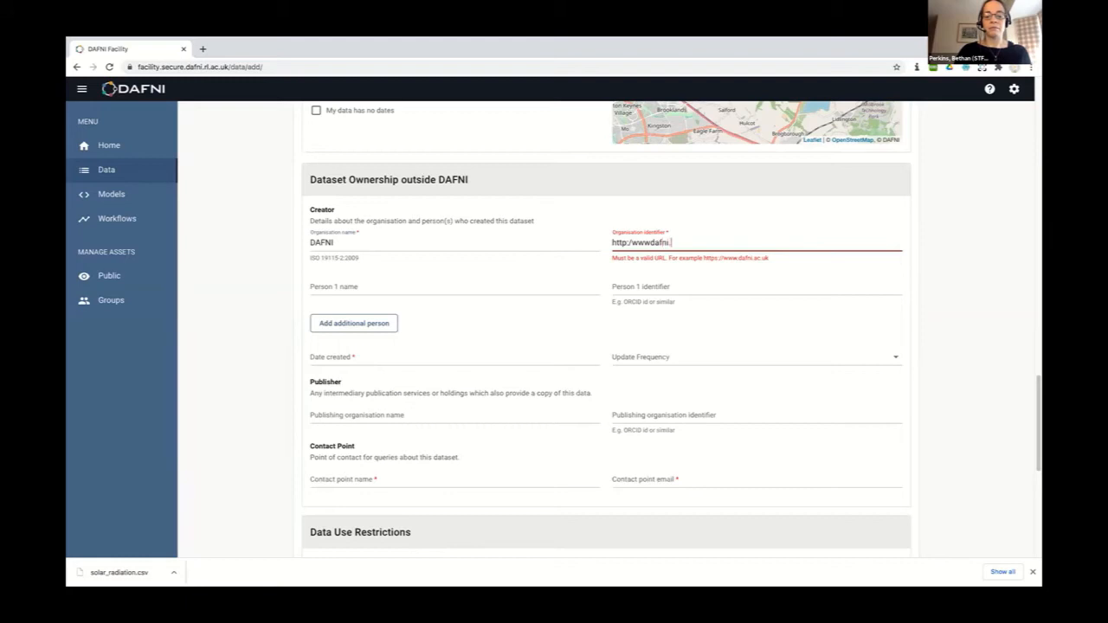
left_click(651, 243)
type(".")
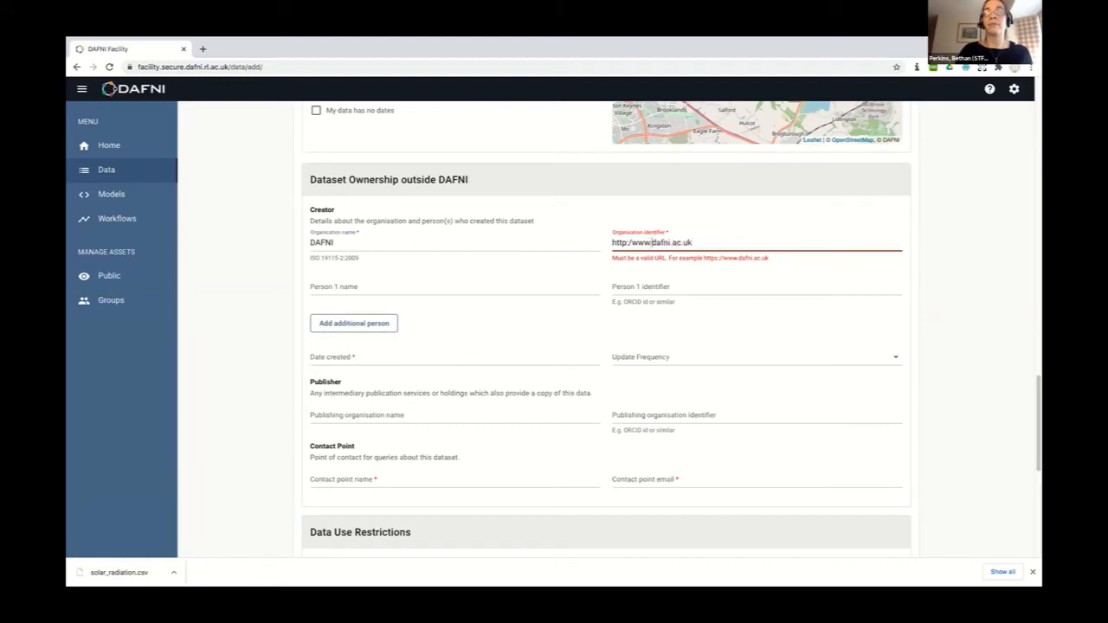
left_click(631, 243)
type("s")
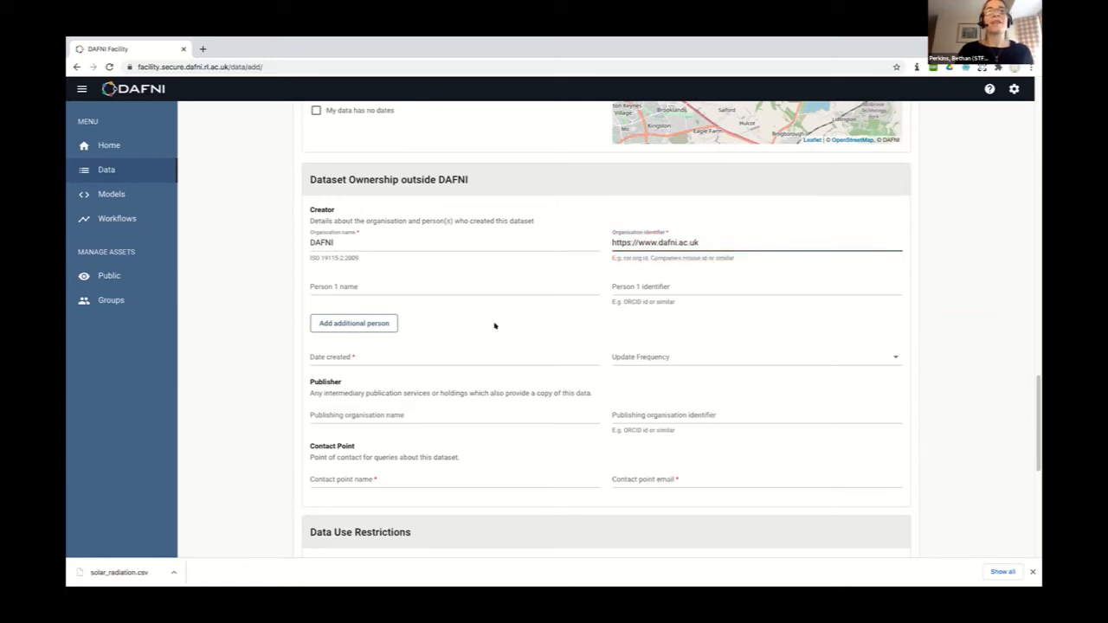
scroll(407, 286, "down", 1)
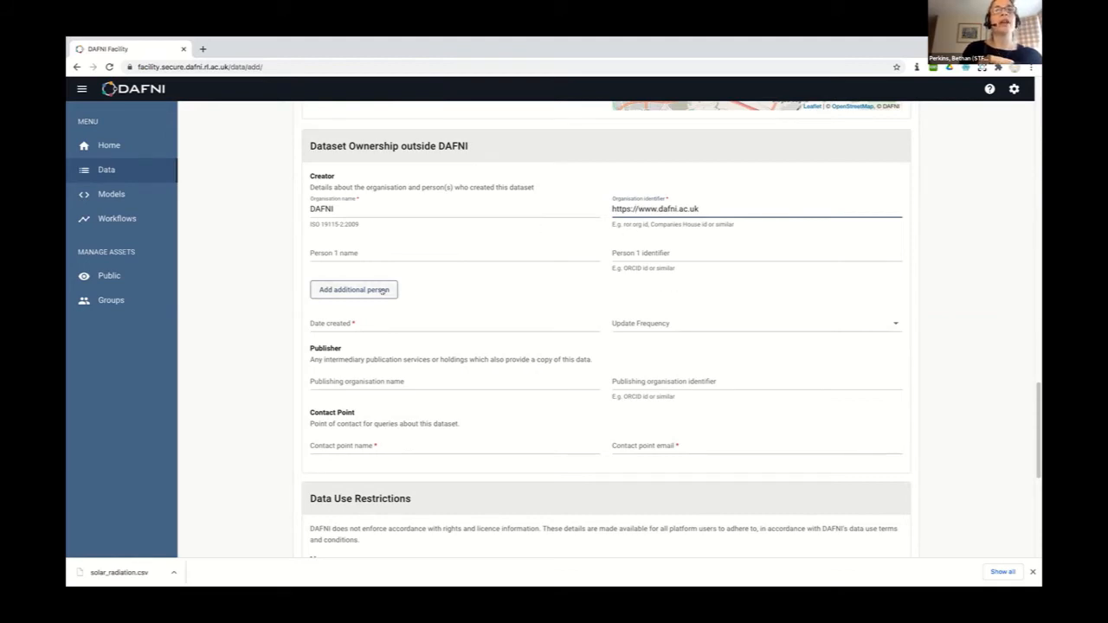
Set Date created to 4 February 2021, leaving Update Frequency and Publisher blank
left_click(358, 323)
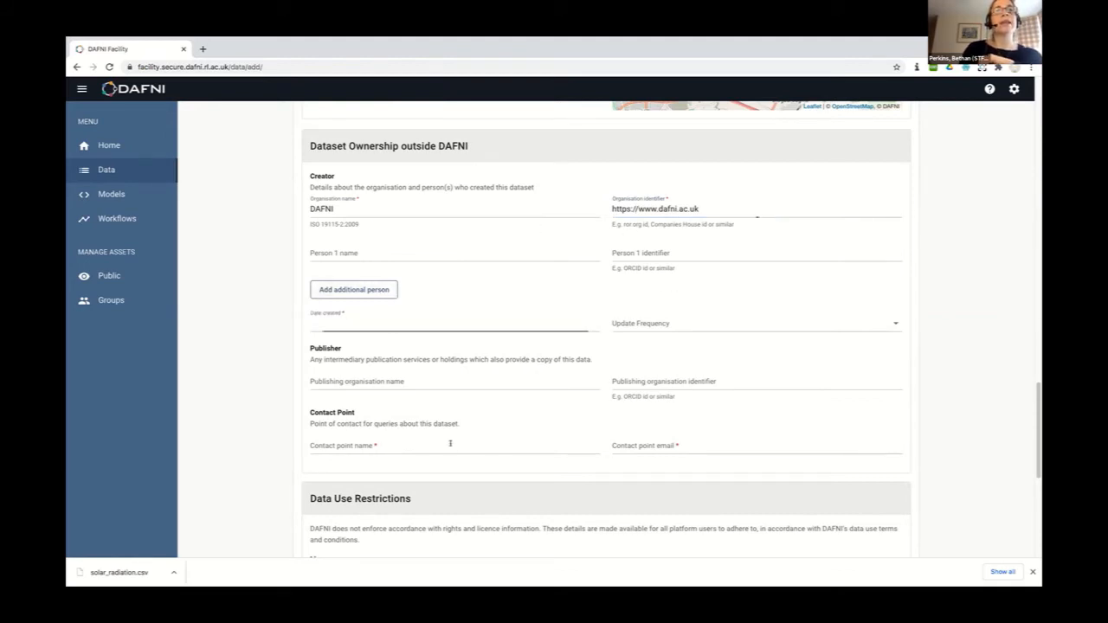
left_click(422, 439)
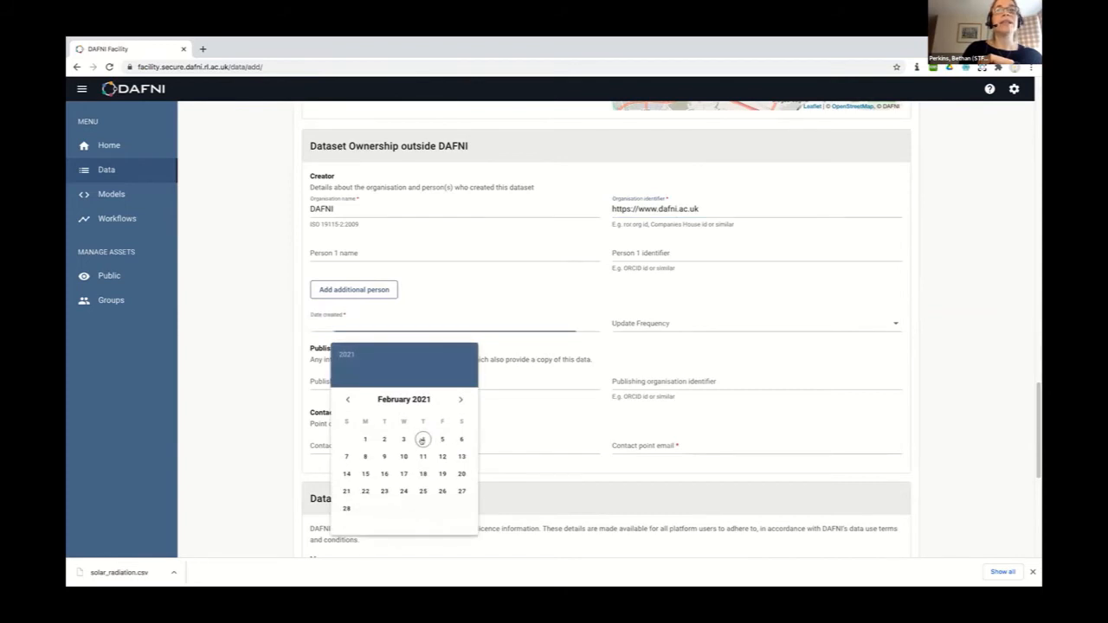
left_click(695, 321)
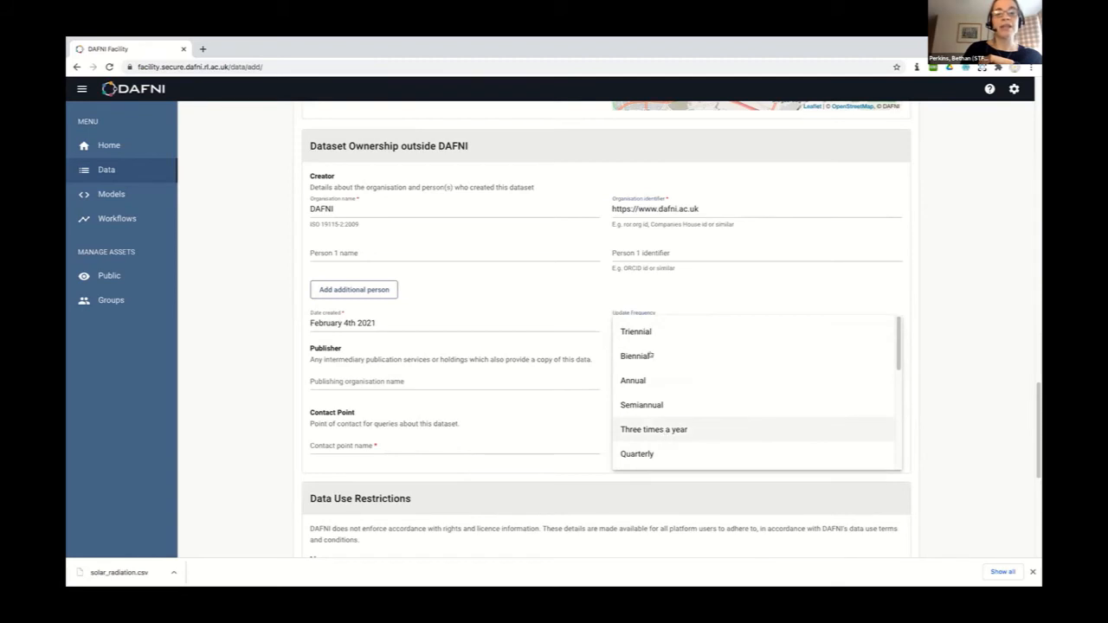
left_click(551, 328)
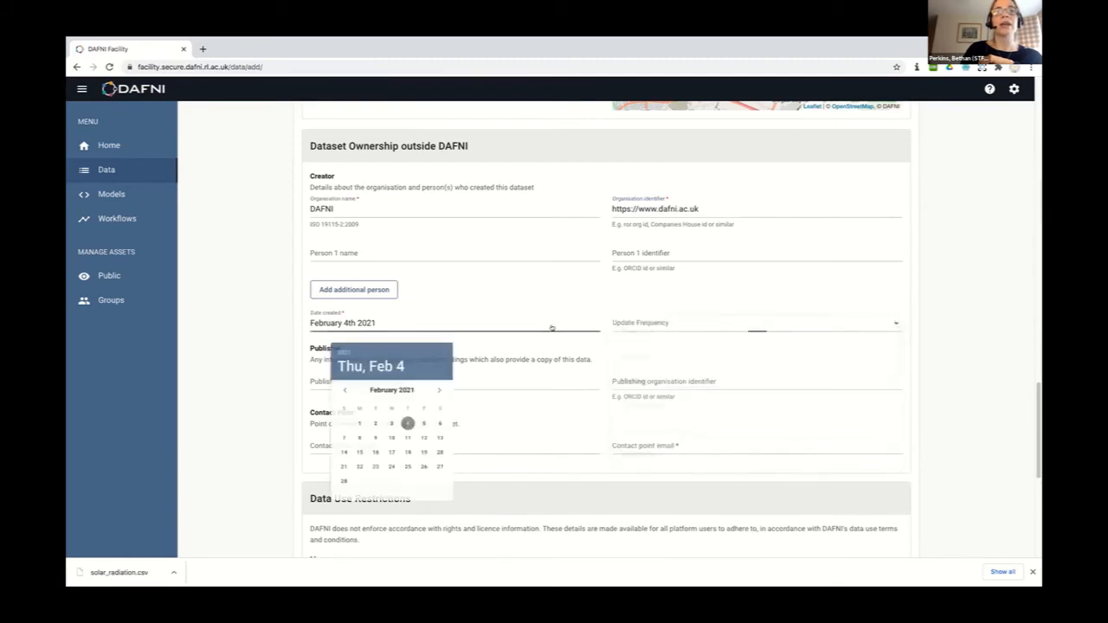
left_click(530, 394)
left_click(526, 381)
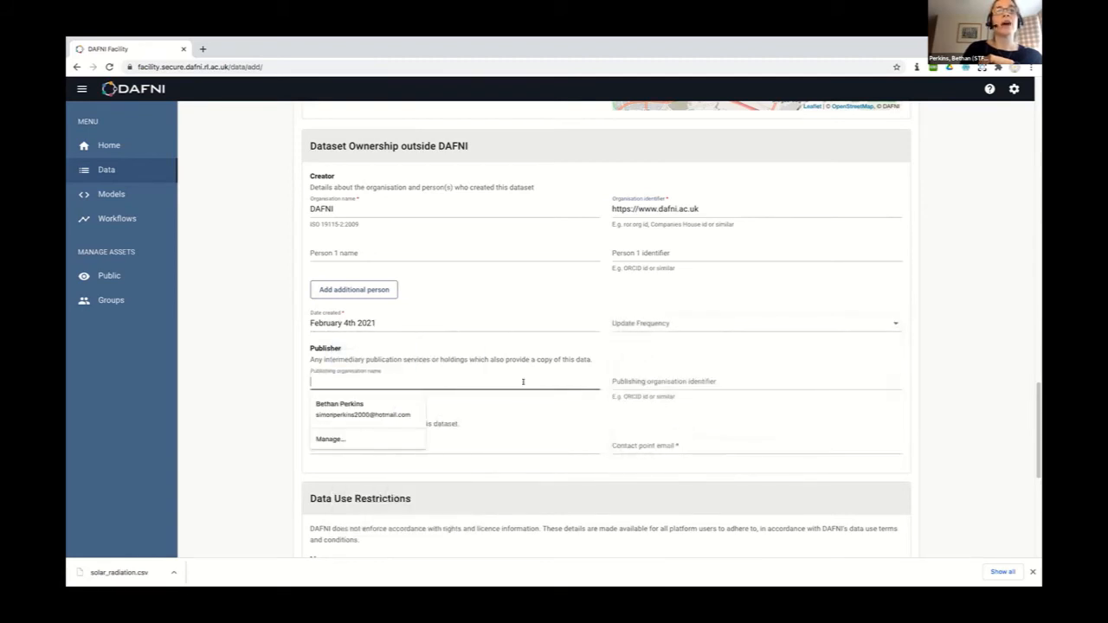
left_click(251, 391)
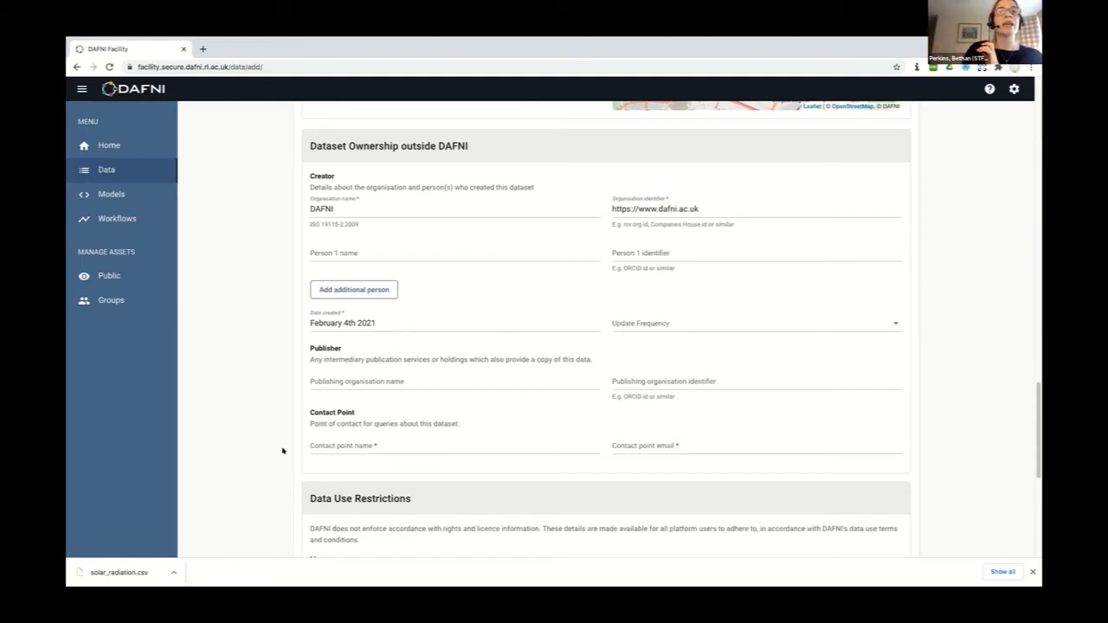
Fill in the contact point's full name and work e-mail address
left_click(321, 447)
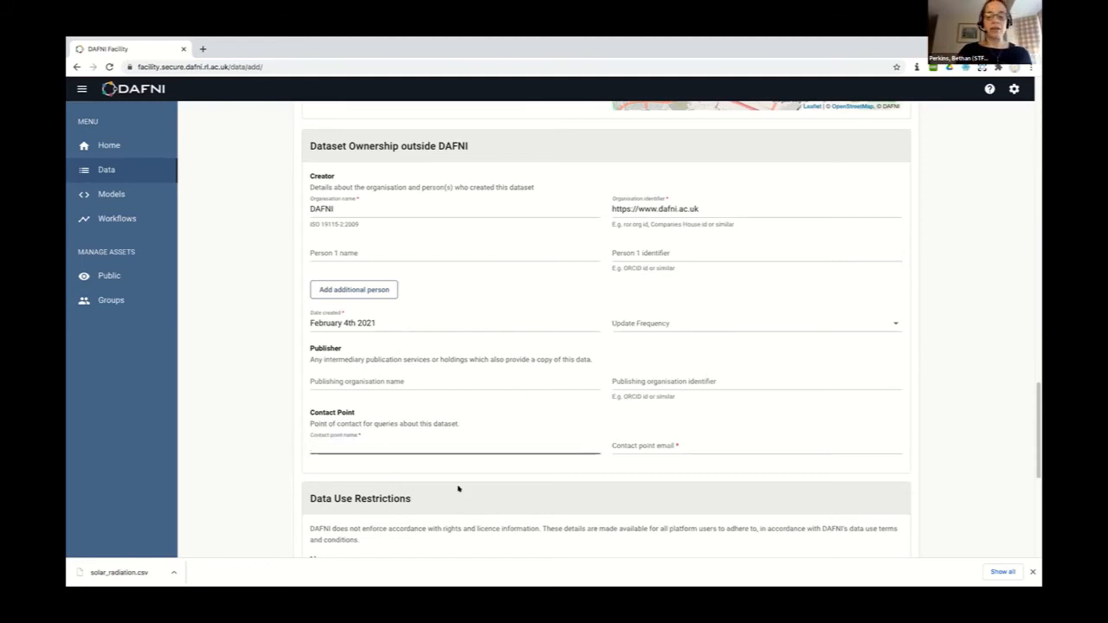
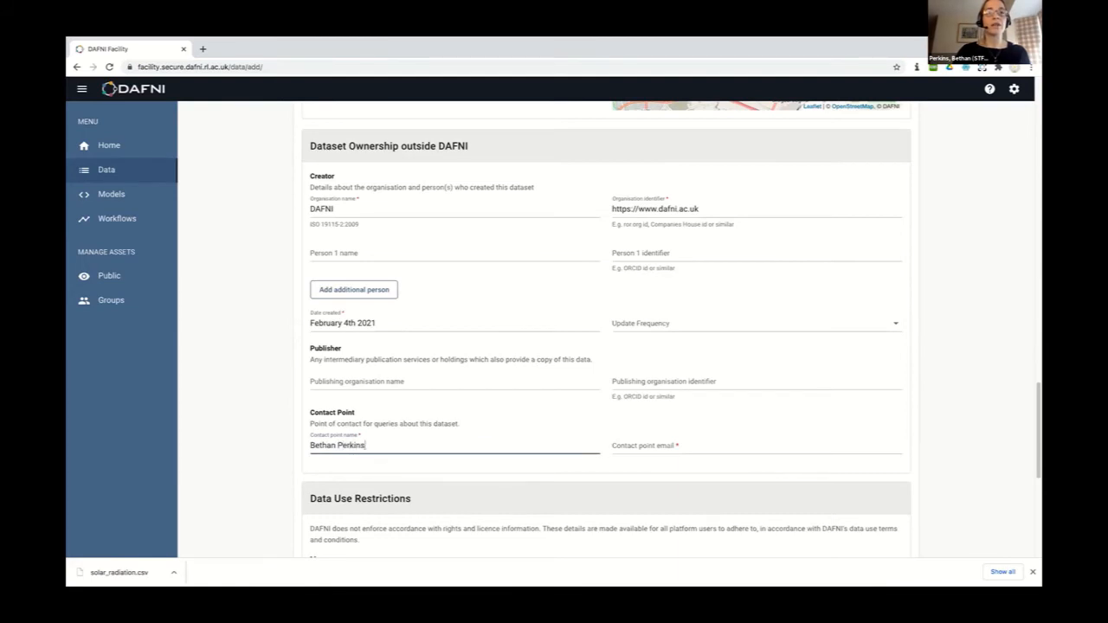
key("Tab")
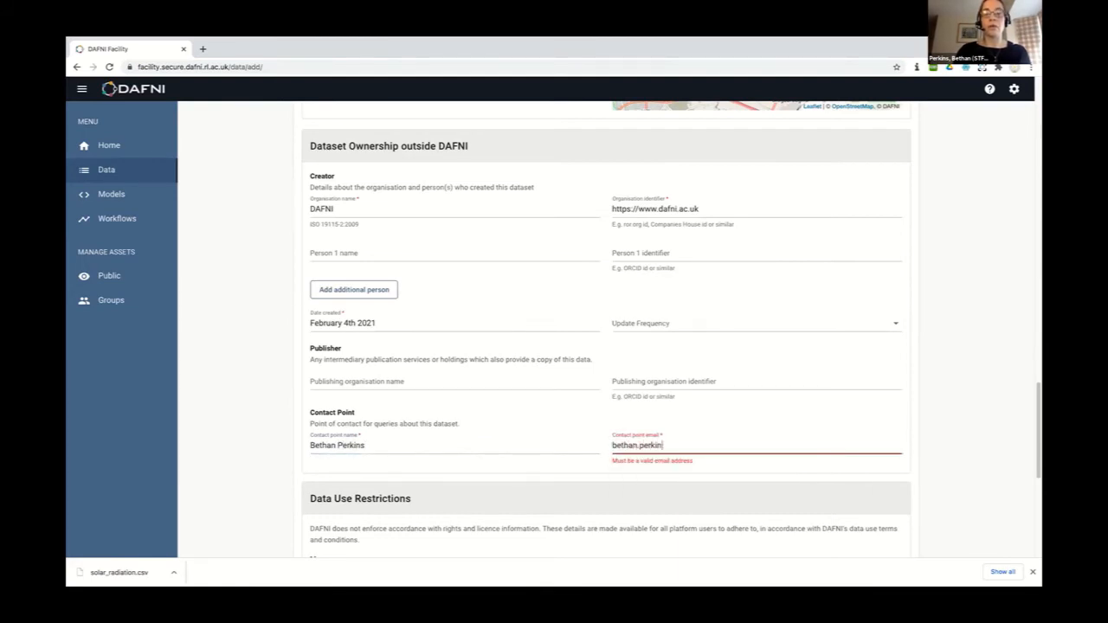
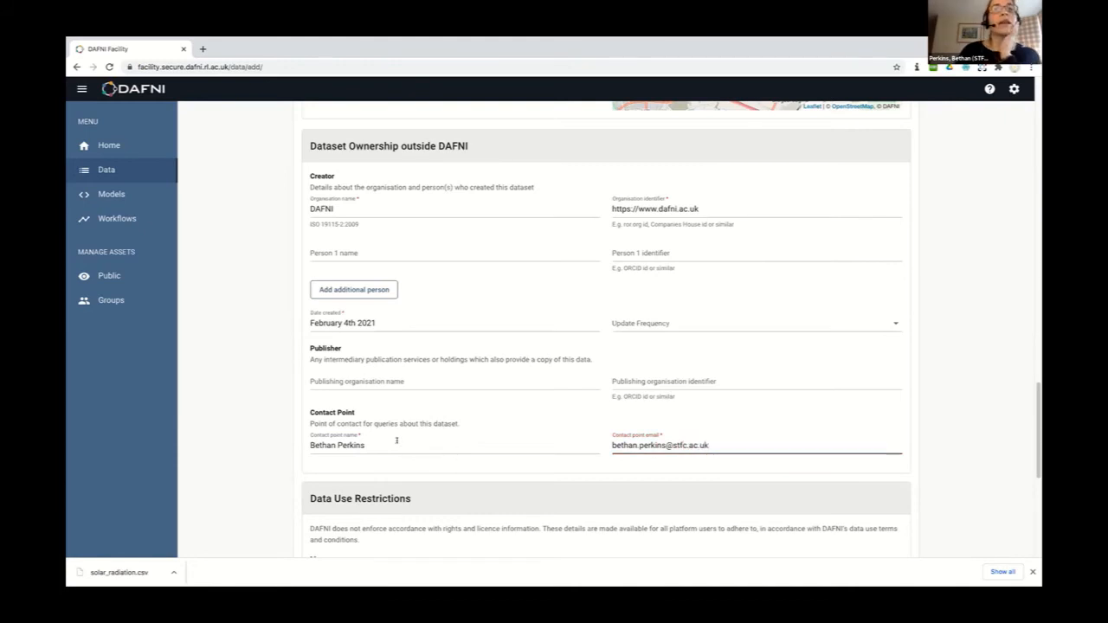
scroll(308, 422, "down", 1)
scroll(307, 422, "down", 1)
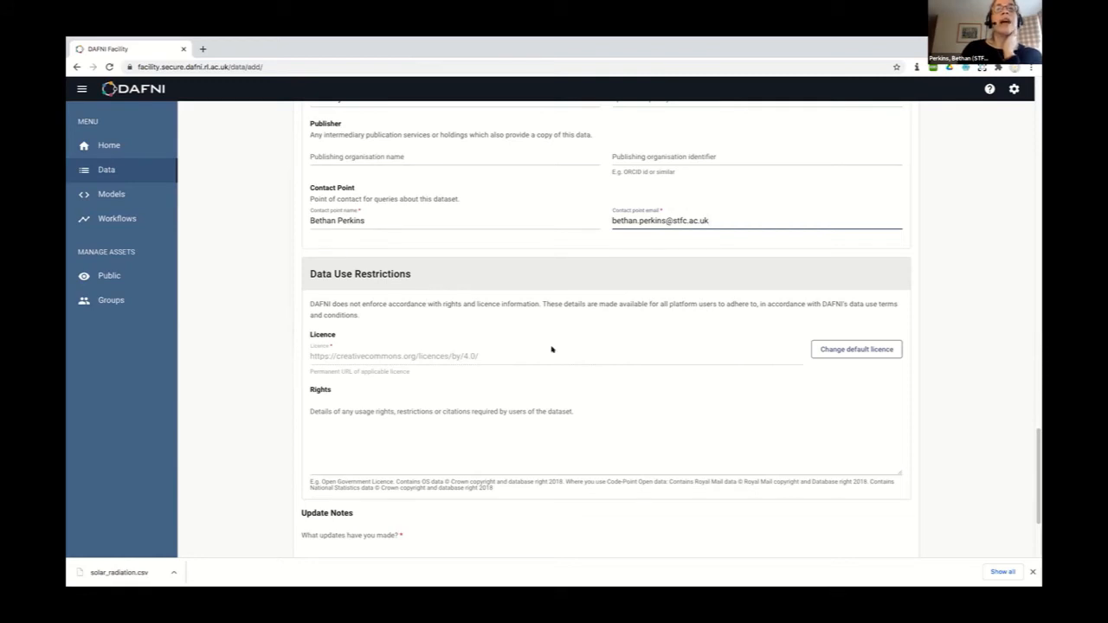
Set Rights to 'none' beneath the CC BY 4.0 licence URL
scroll(552, 349, "down", 1)
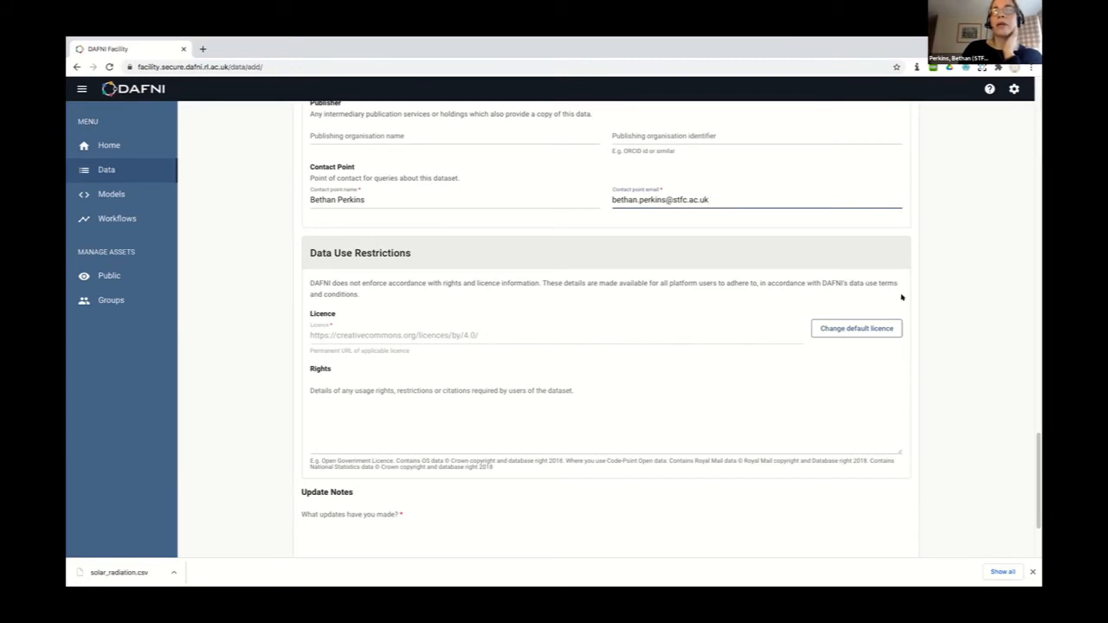
left_click(861, 330)
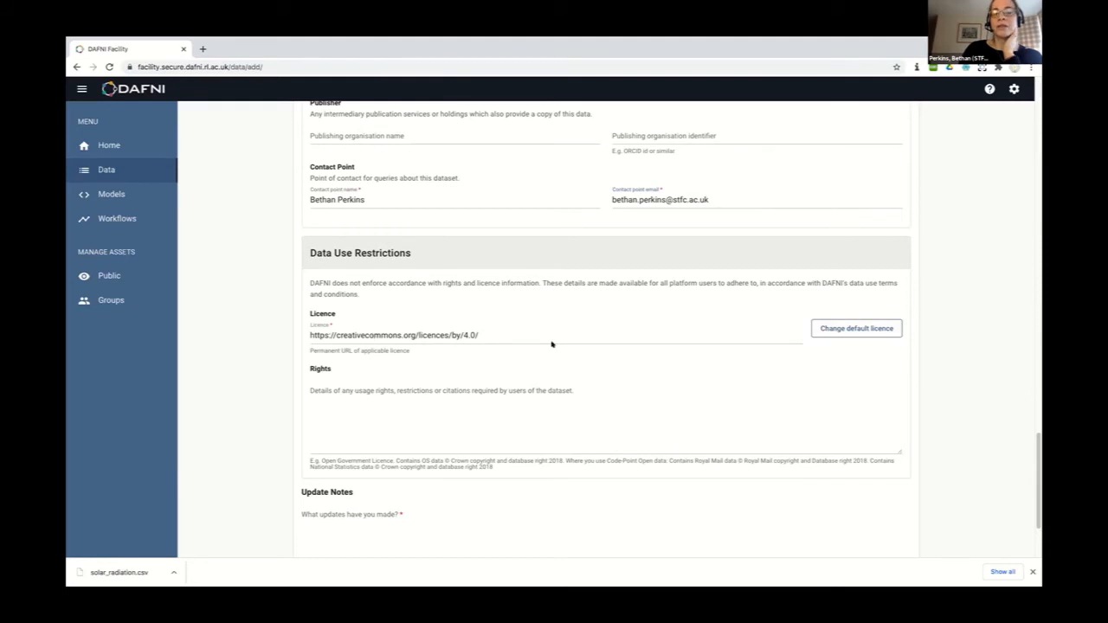
left_click(337, 418)
type("none")
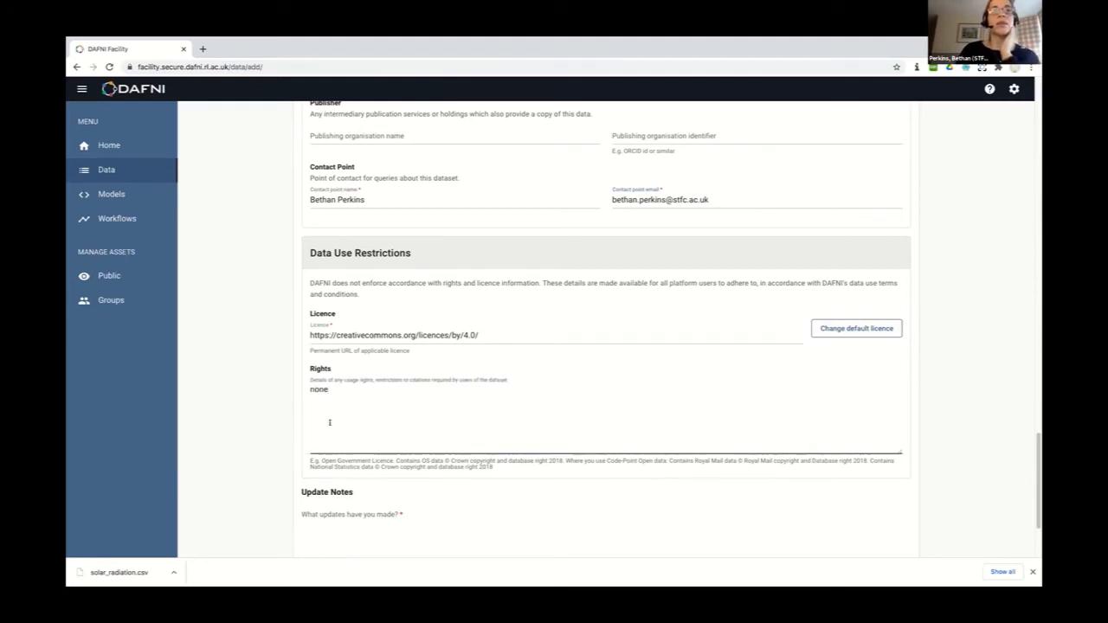
scroll(323, 457, "down", 2)
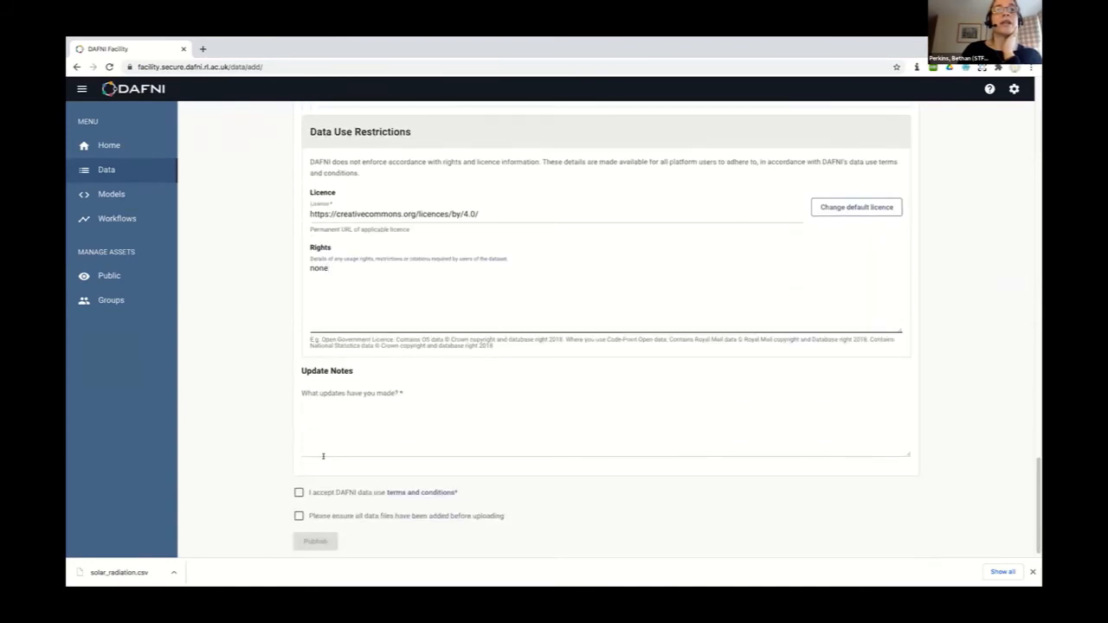
left_click(334, 404)
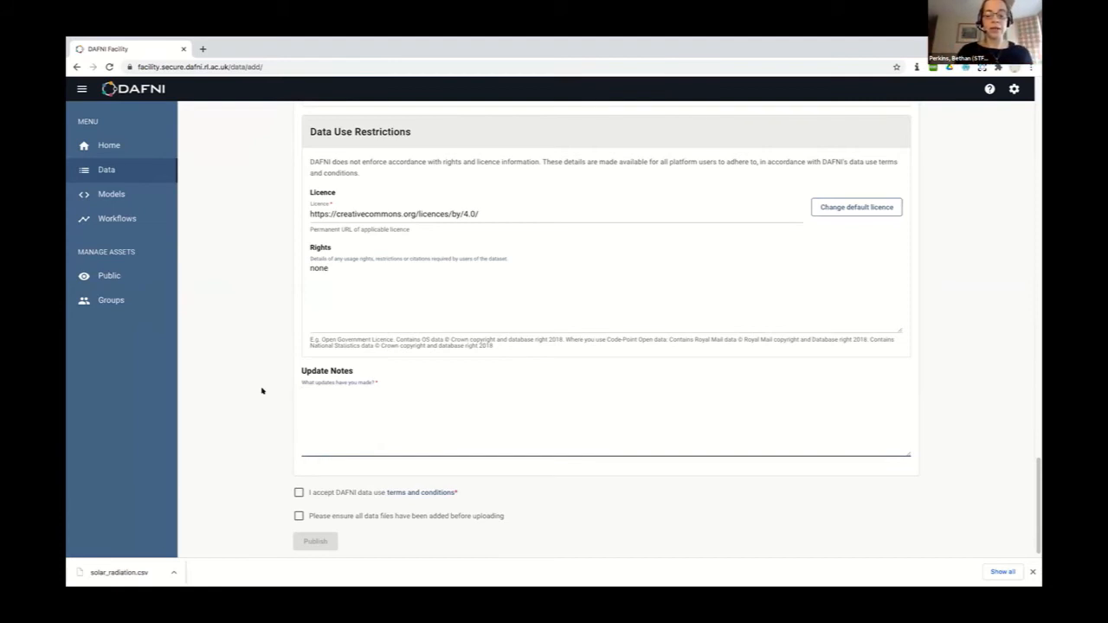
Enter 'First upload of data' as the update notes
type("First upload o")
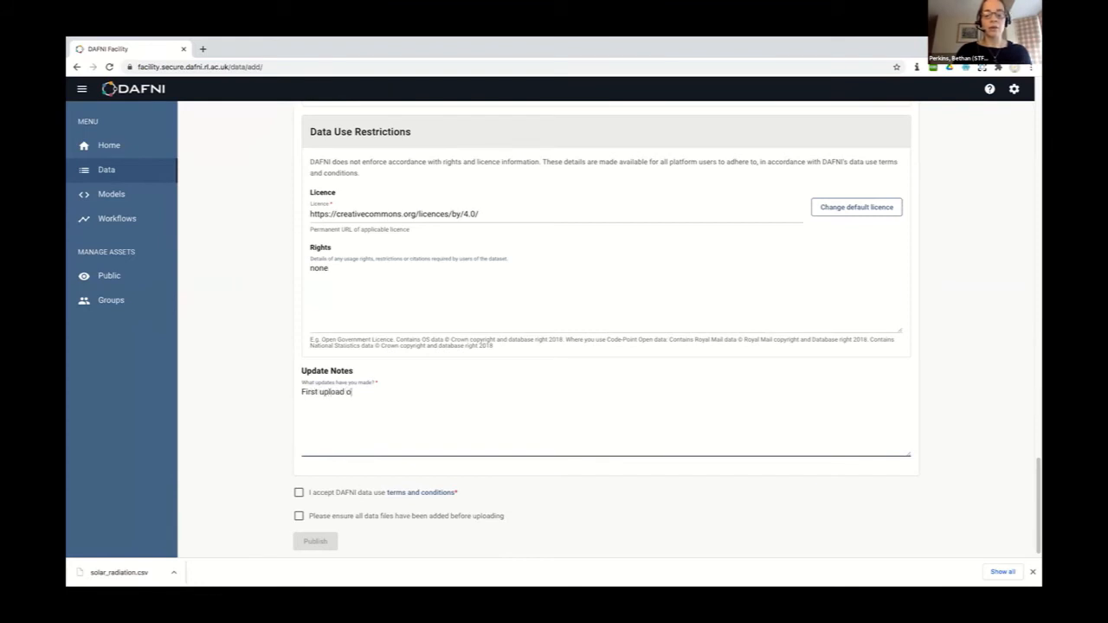
type("f data")
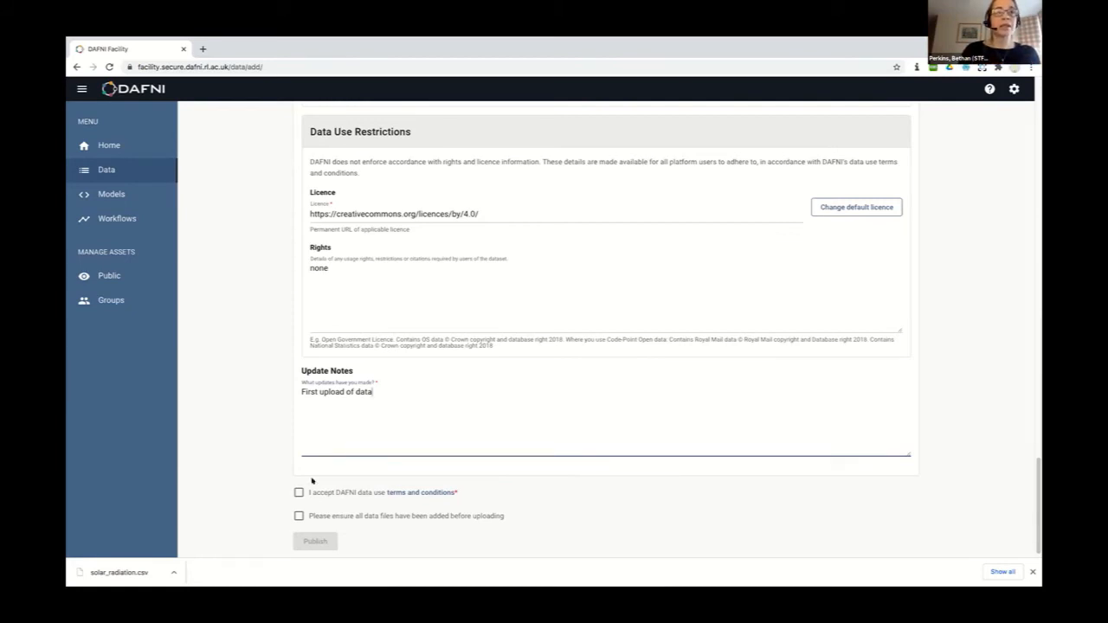
Review the data use terms, then tick the terms-accepted and all-files-added checkboxes
left_click(422, 494)
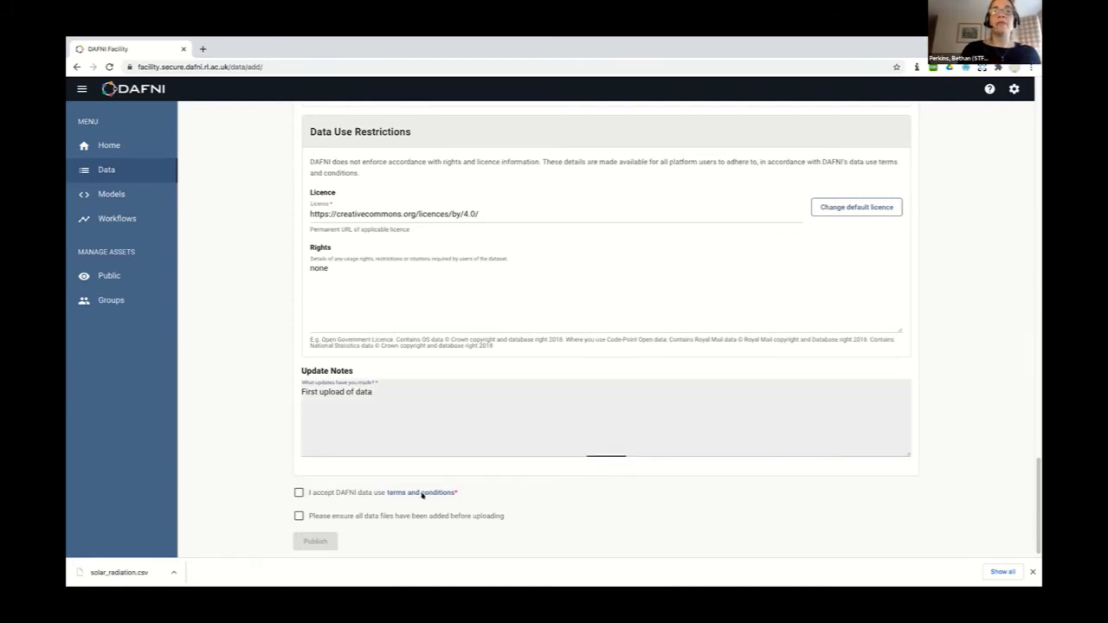
scroll(488, 376, "down", 10)
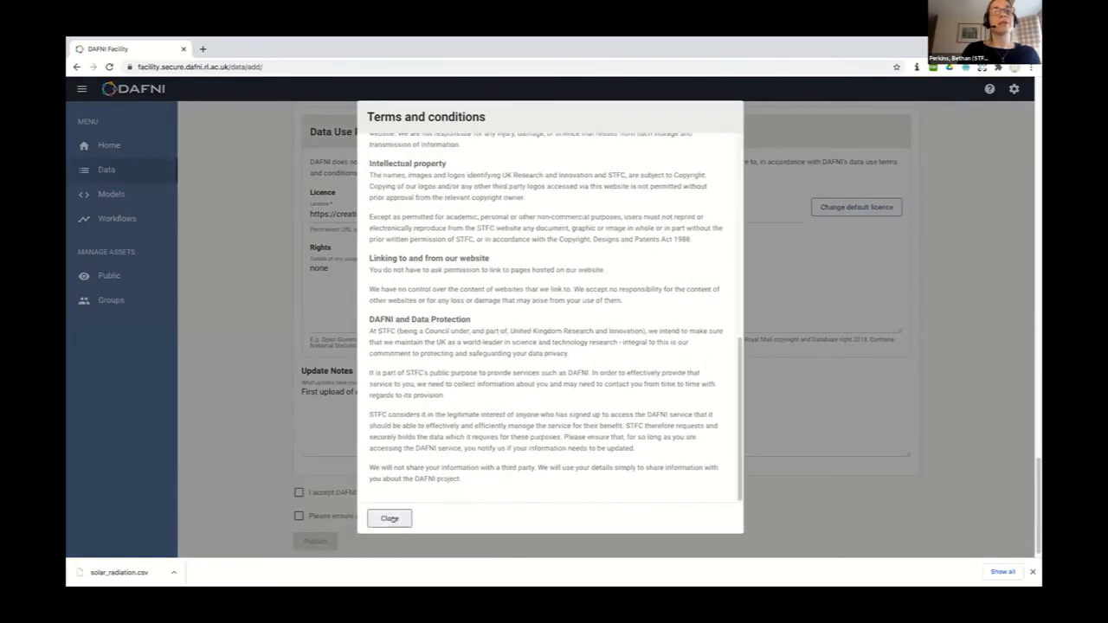
left_click(391, 519)
left_click(299, 493)
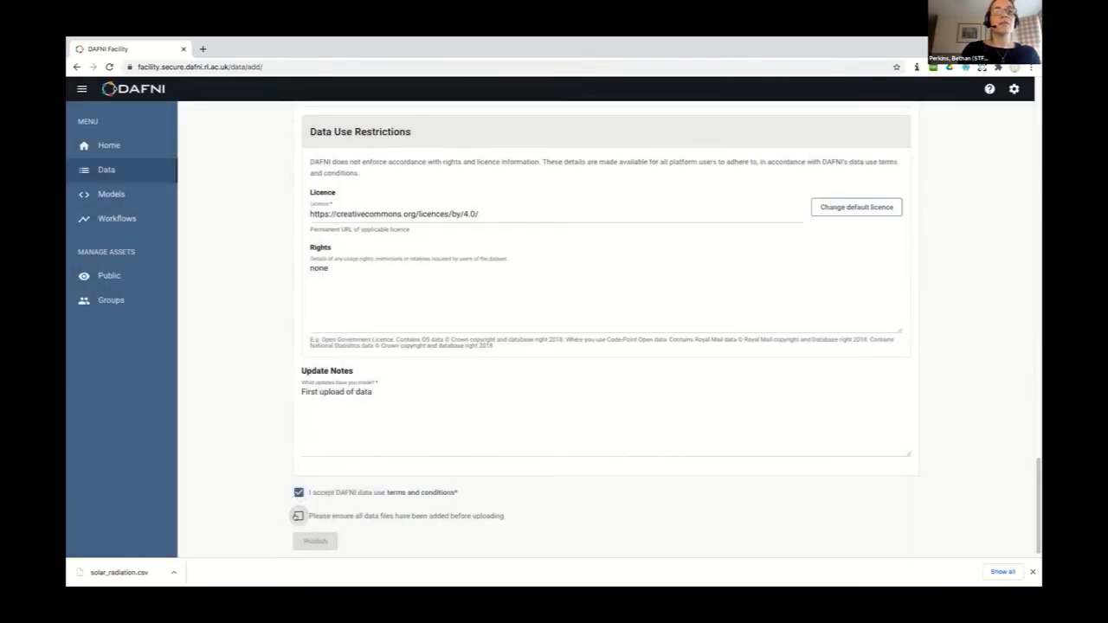
left_click(298, 516)
Publish the dataset and dismiss the submission confirmation
scroll(279, 391, "up", 20)
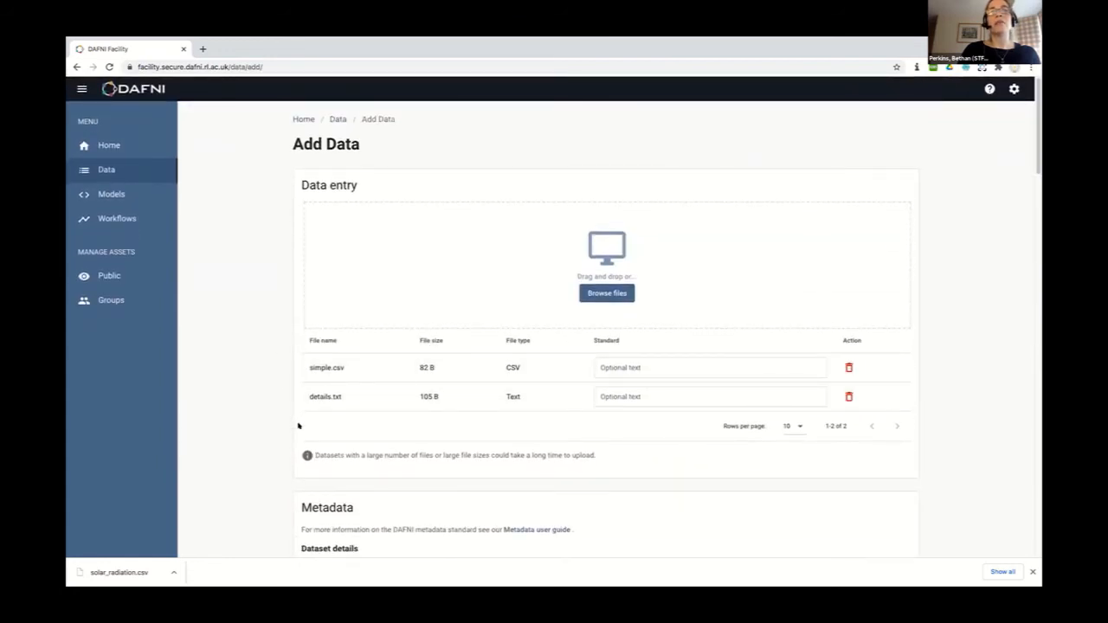
scroll(297, 426, "down", 20)
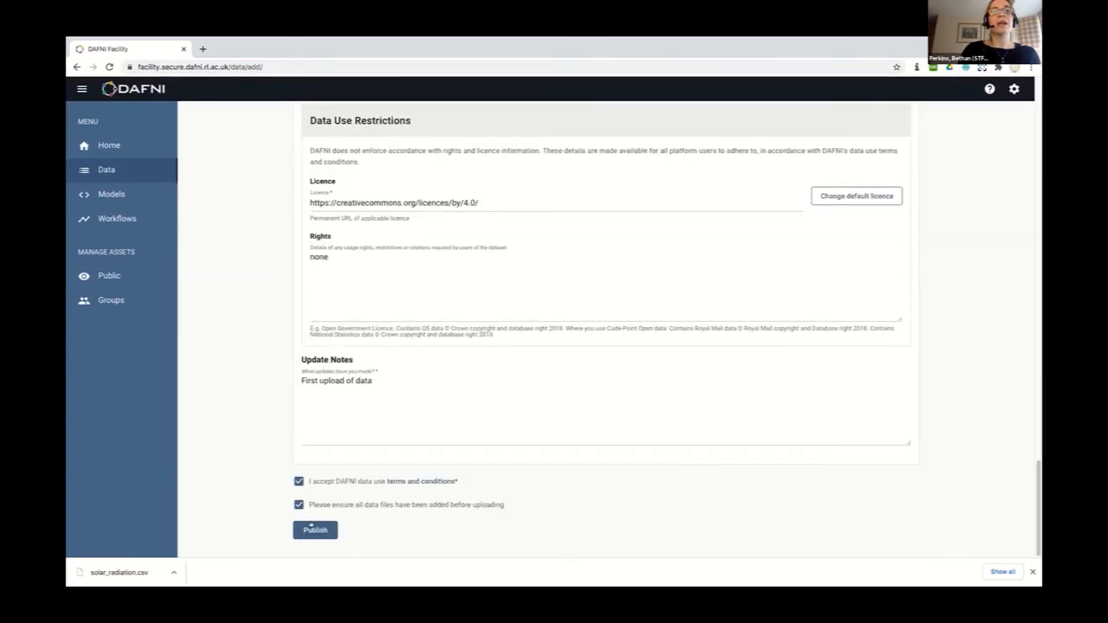
left_click(313, 528)
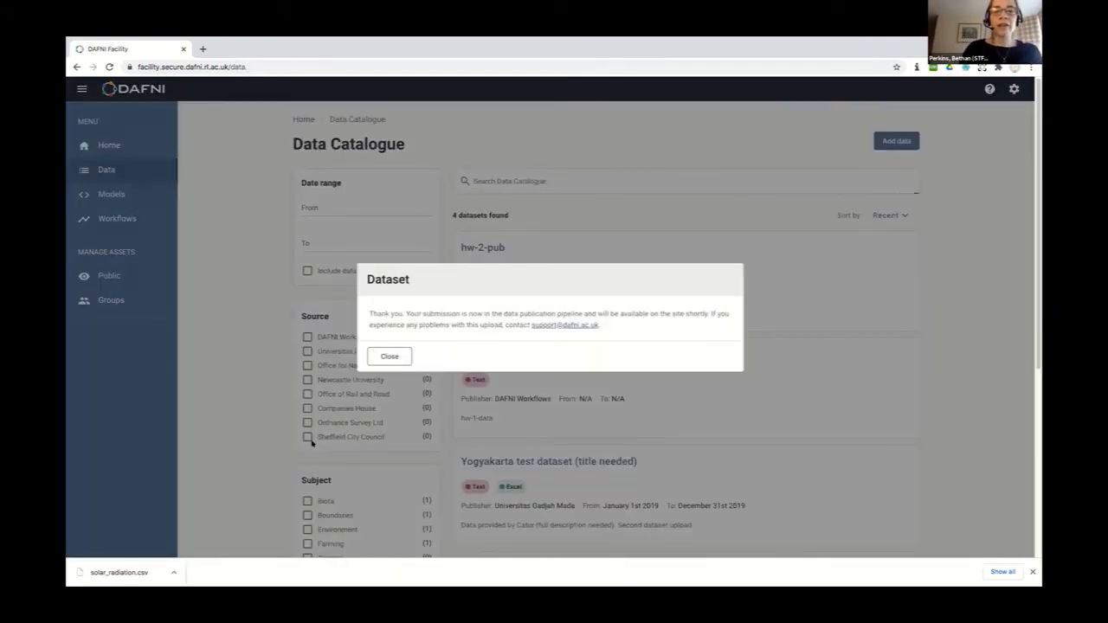
left_click(390, 356)
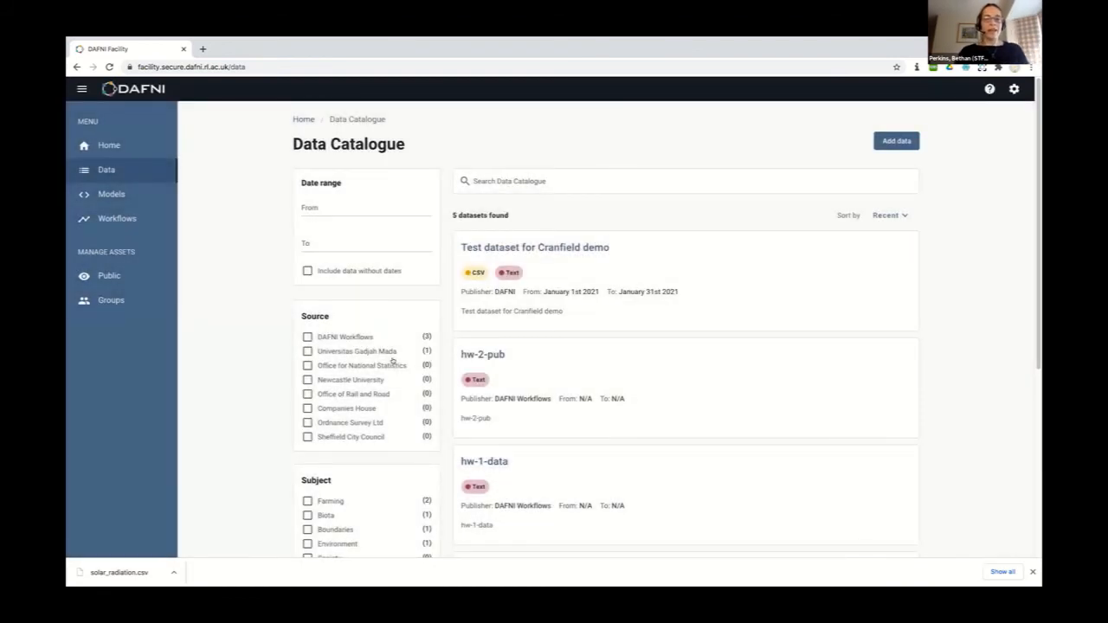
Open the Test dataset for Cranfield demo details page and inspect its additional metadata
left_click(535, 247)
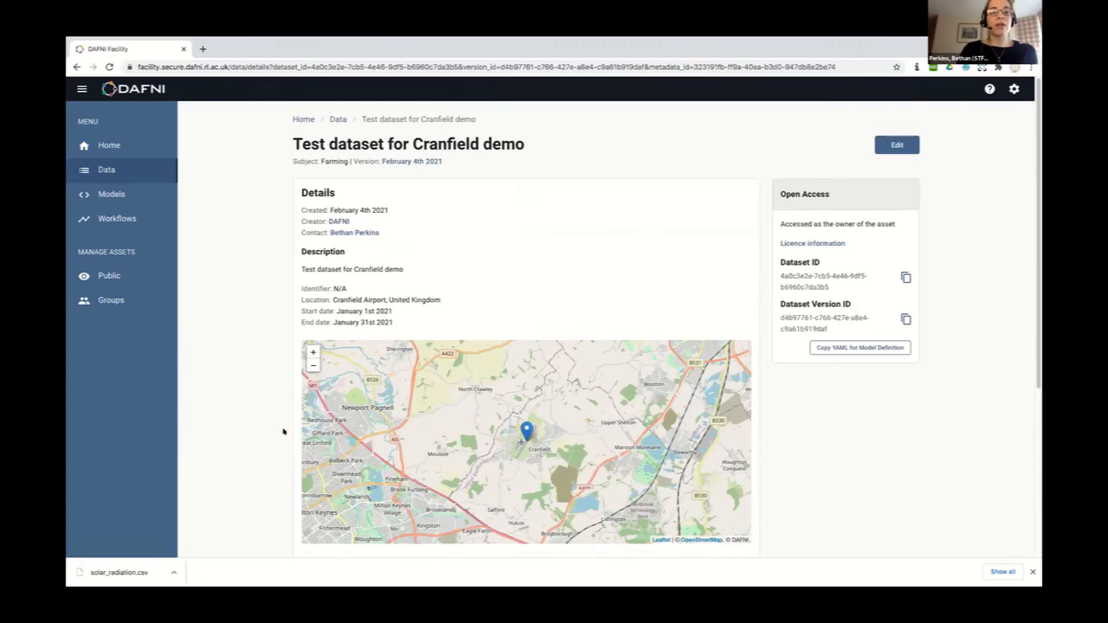
scroll(282, 431, "down", 3)
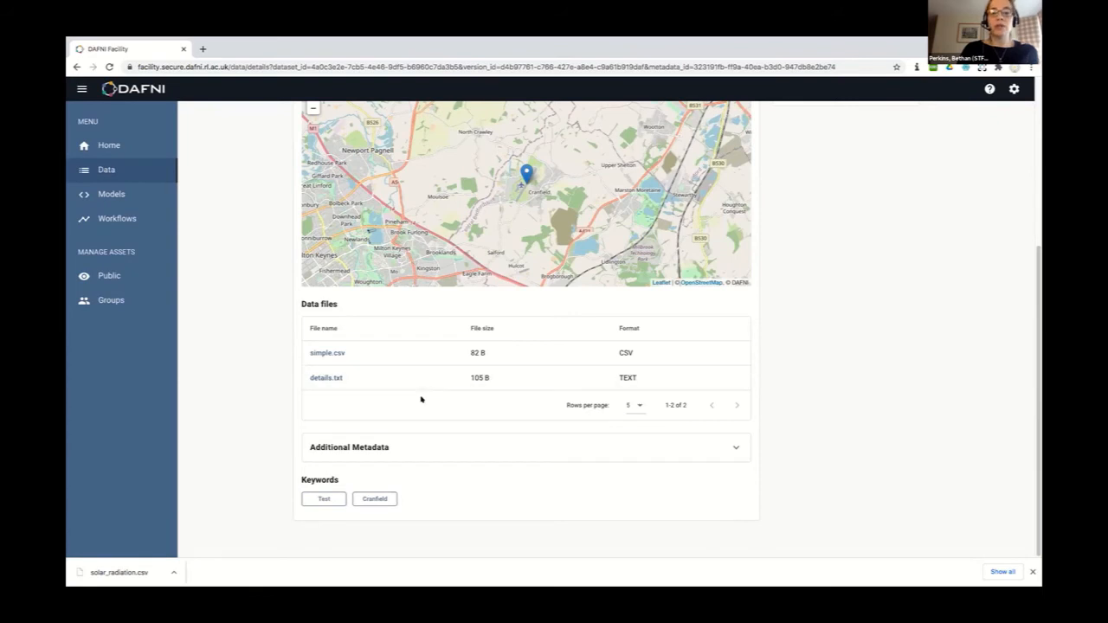
left_click(373, 451)
scroll(265, 440, "down", 2)
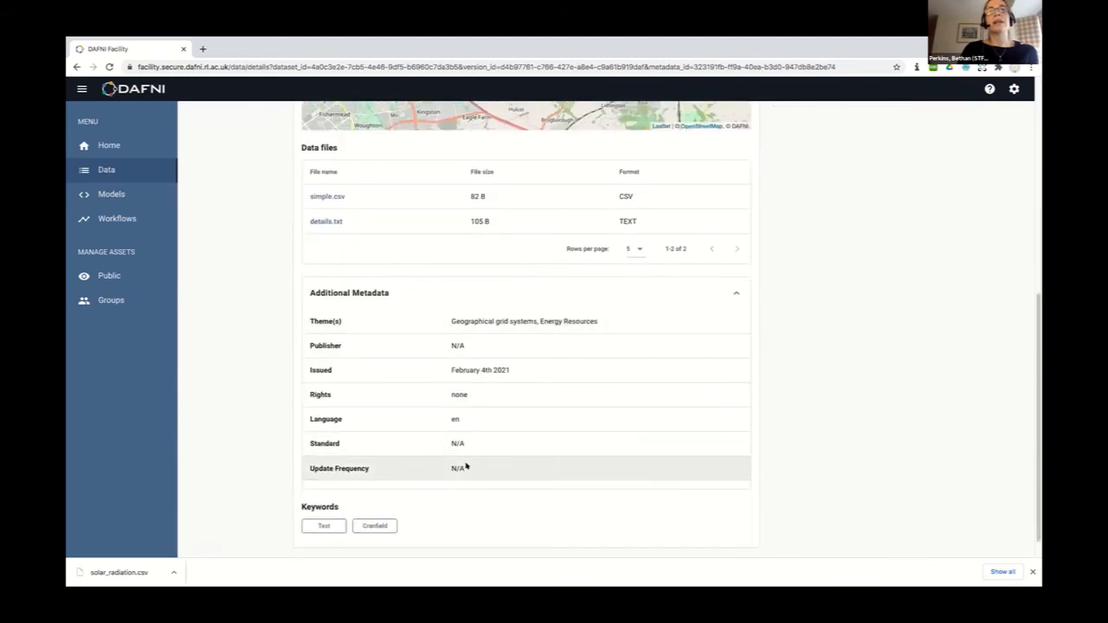
left_click(383, 289)
scroll(834, 338, "up", 3)
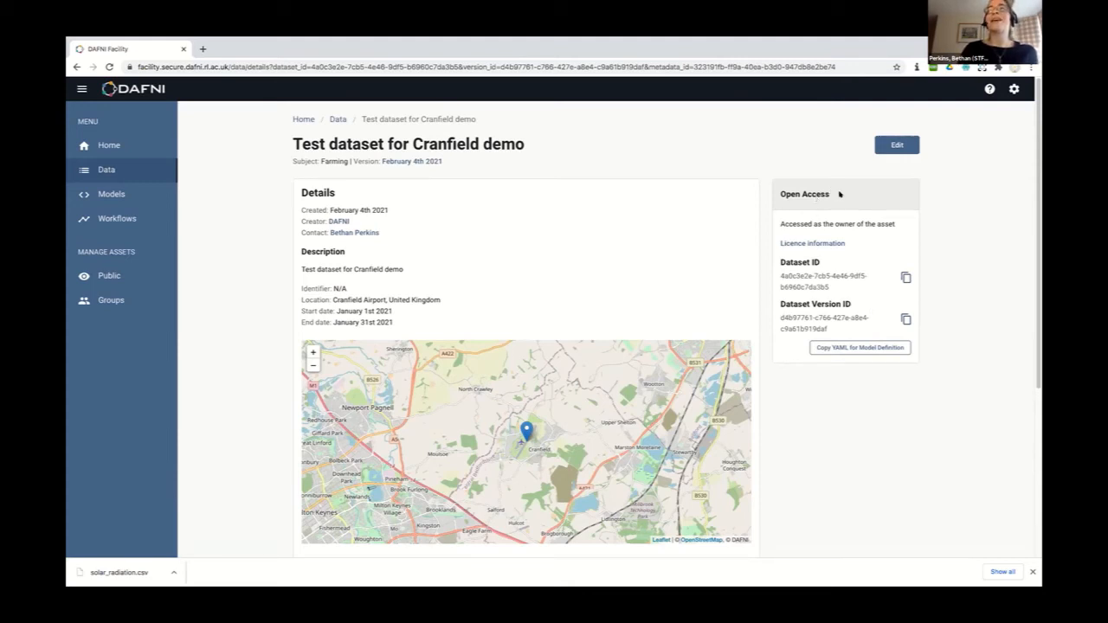
left_click_drag(826, 192, 779, 196)
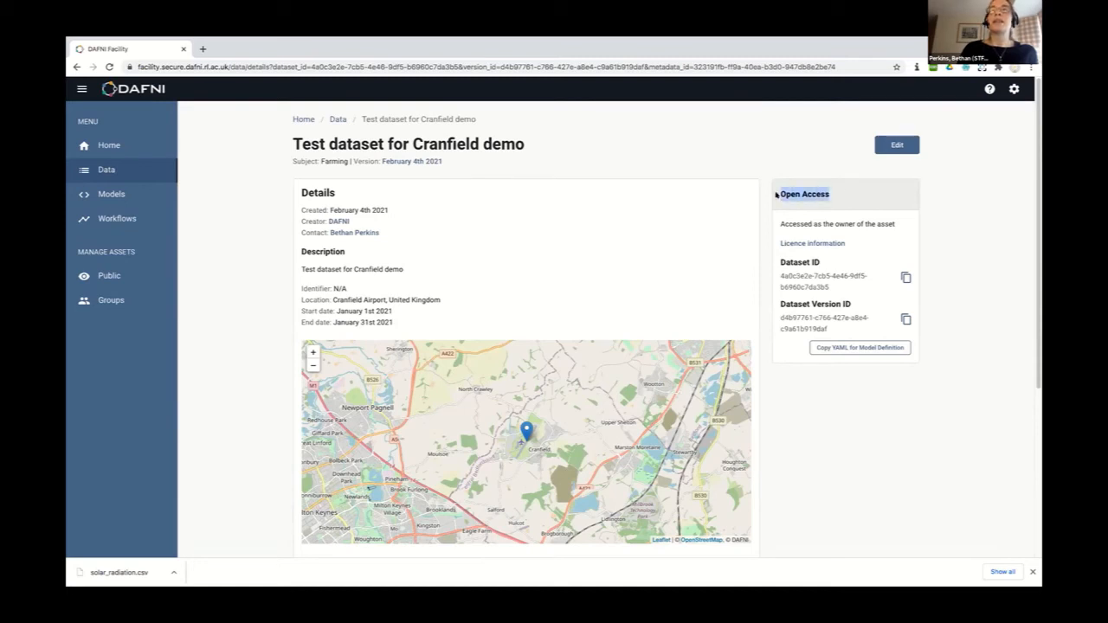
left_click(863, 187)
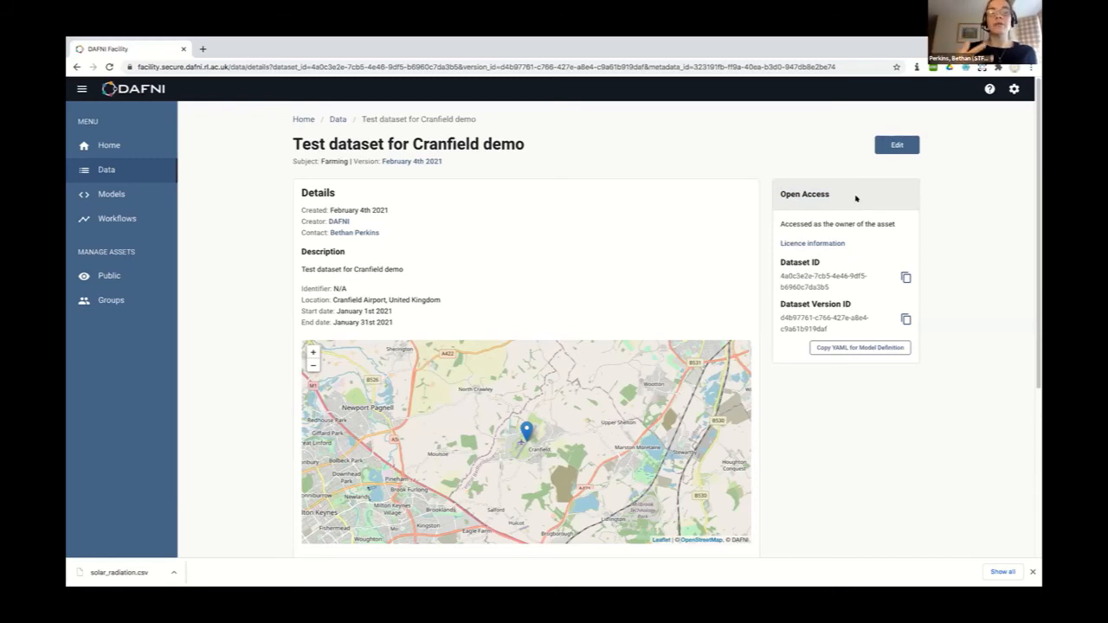
scroll(750, 318, "down", 2)
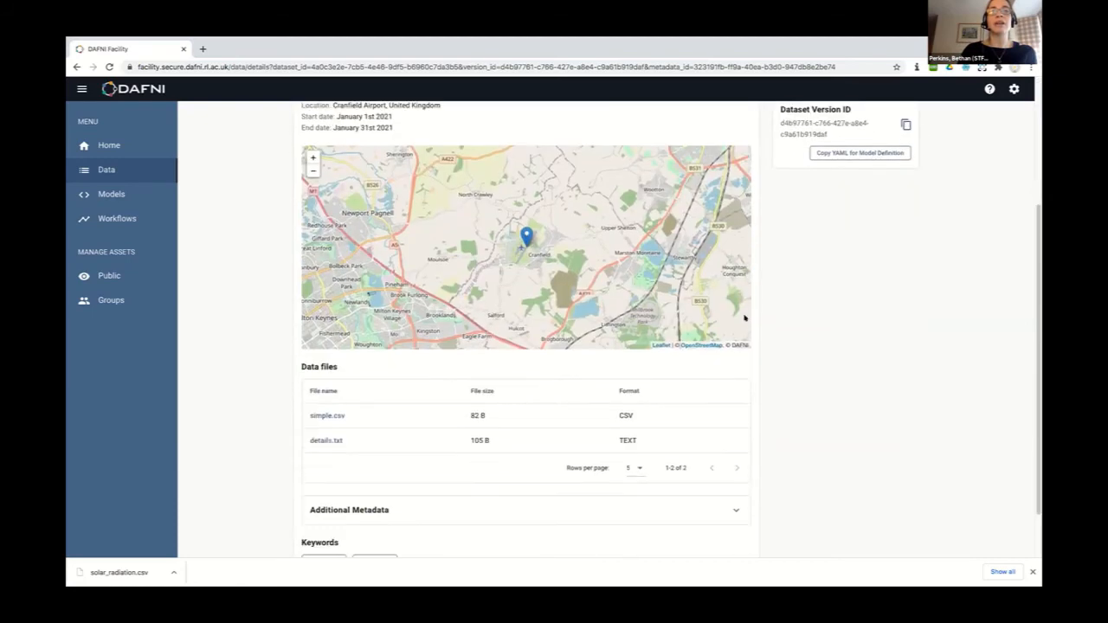
scroll(770, 286, "up", 2)
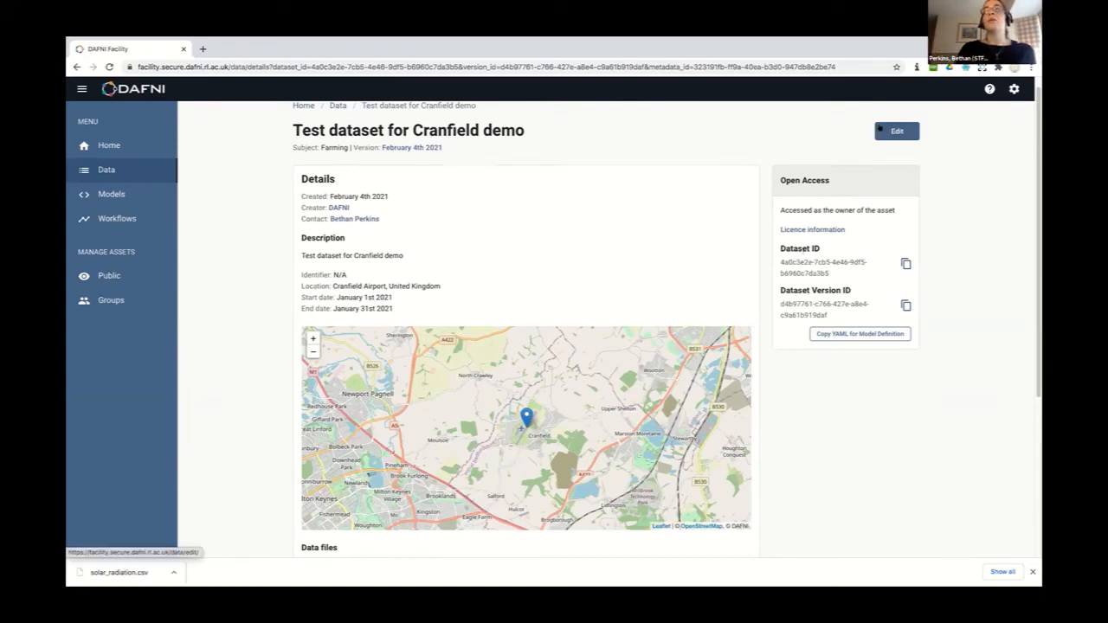
Look through the Edit data form without changes, then return to the Data Catalogue
left_click(897, 131)
scroll(453, 347, "down", 2)
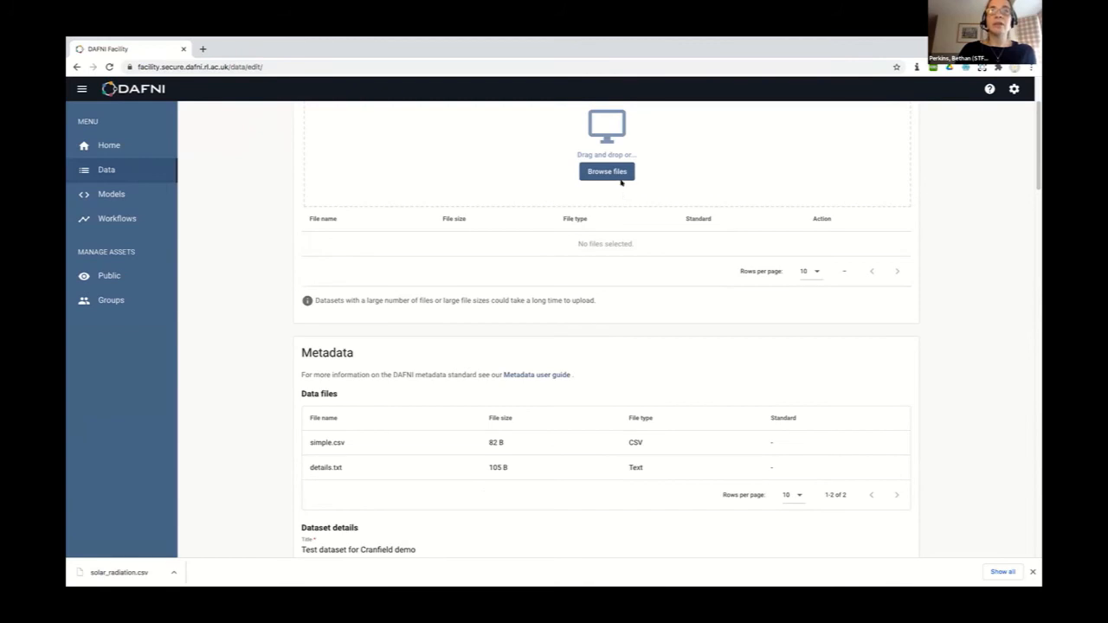
scroll(510, 182, "up", 1)
scroll(510, 182, "up", 1)
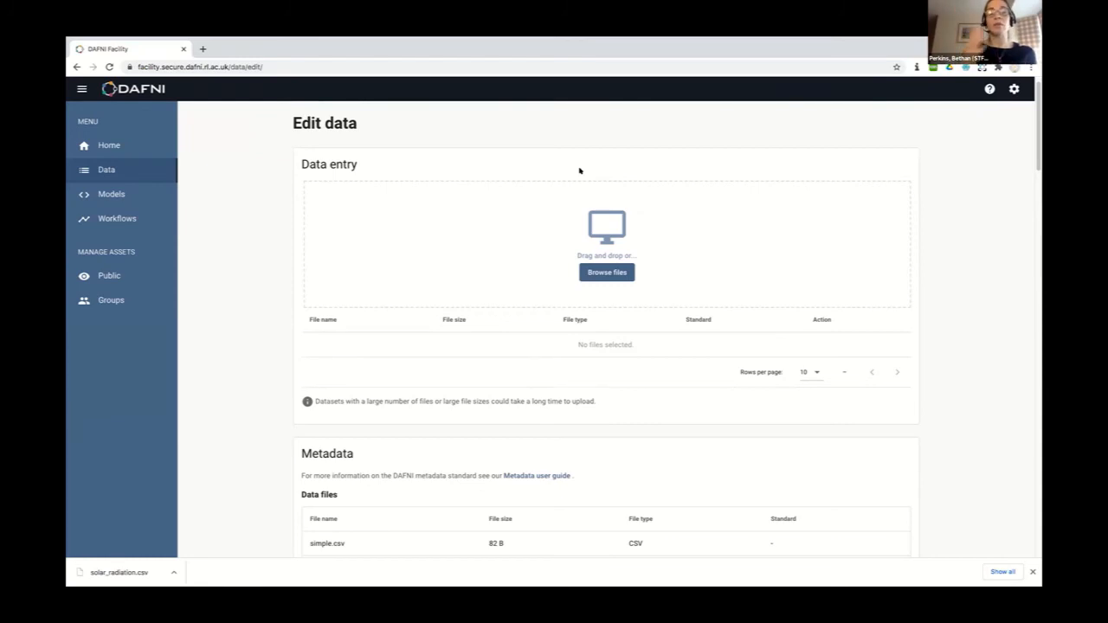
scroll(240, 384, "down", 3)
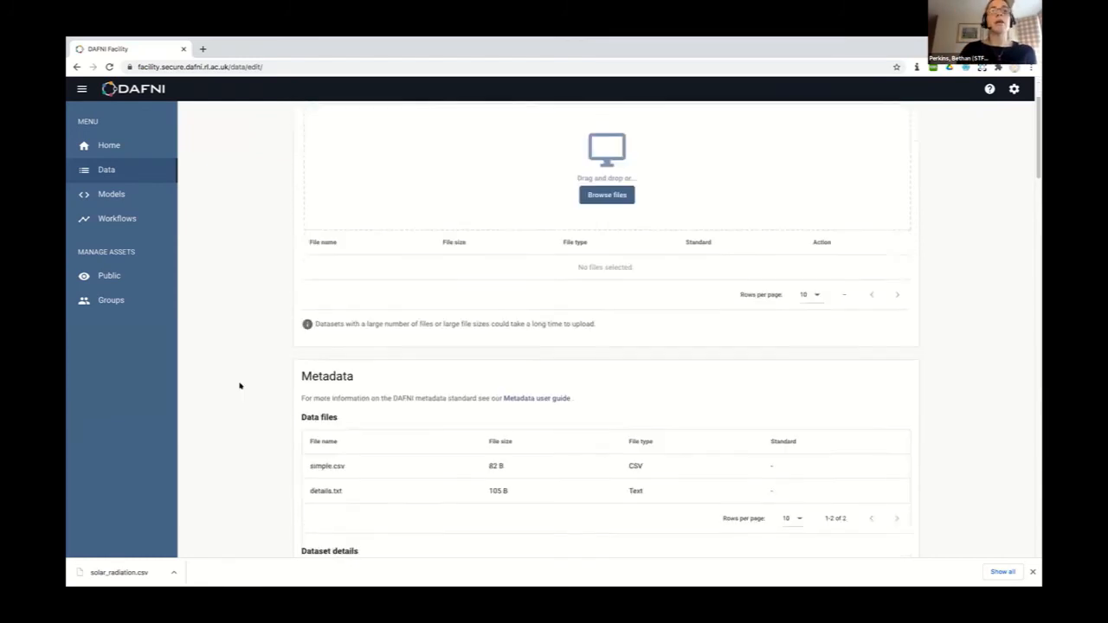
scroll(517, 476, "down", 15)
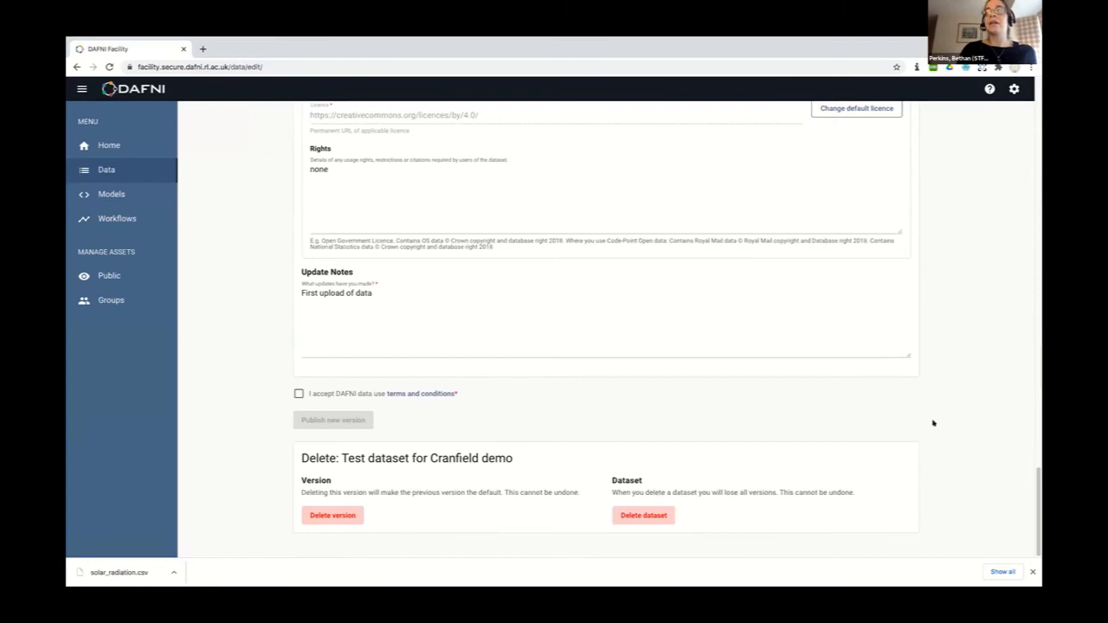
scroll(925, 362, "up", 10)
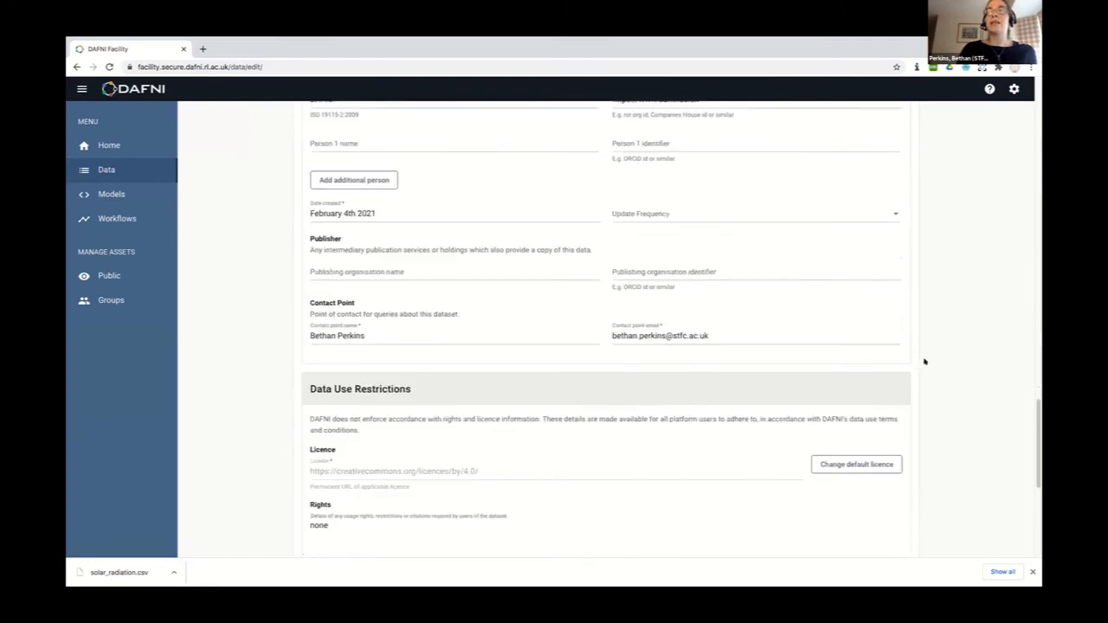
scroll(923, 361, "up", 10)
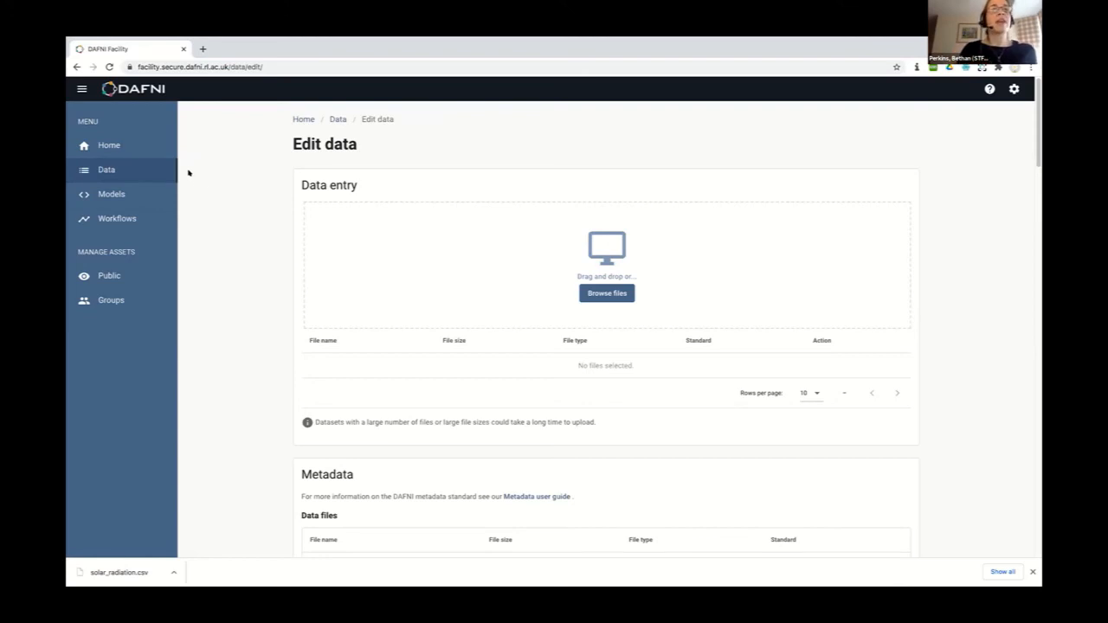
left_click(107, 175)
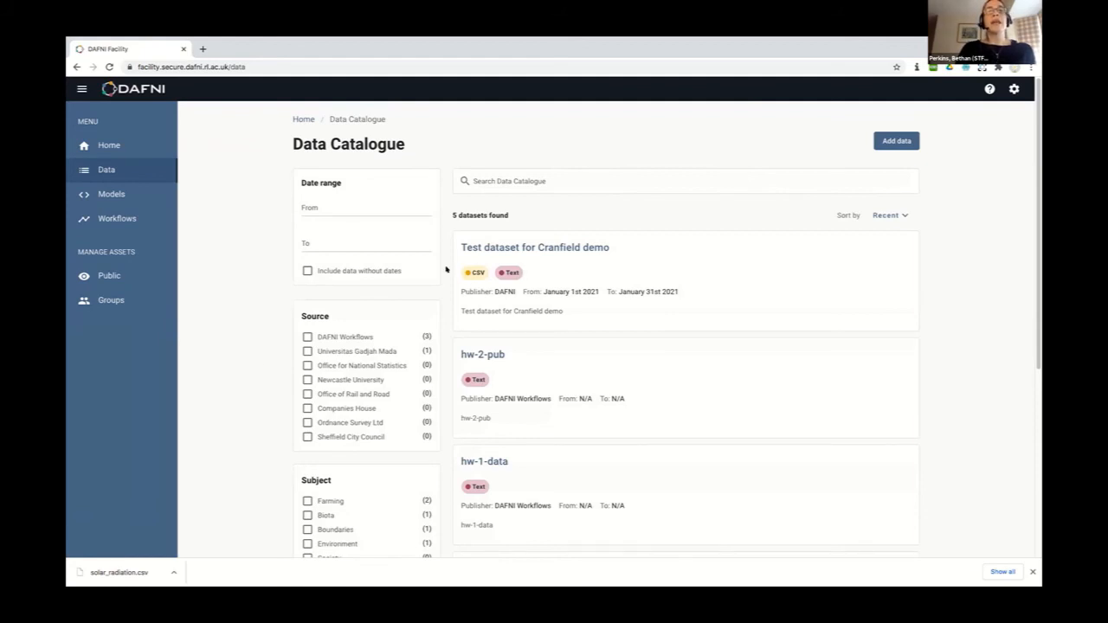
Clear the Text format filter to list all 563 datasets, then switch to the incognito login window
scroll(446, 270, "down", 4)
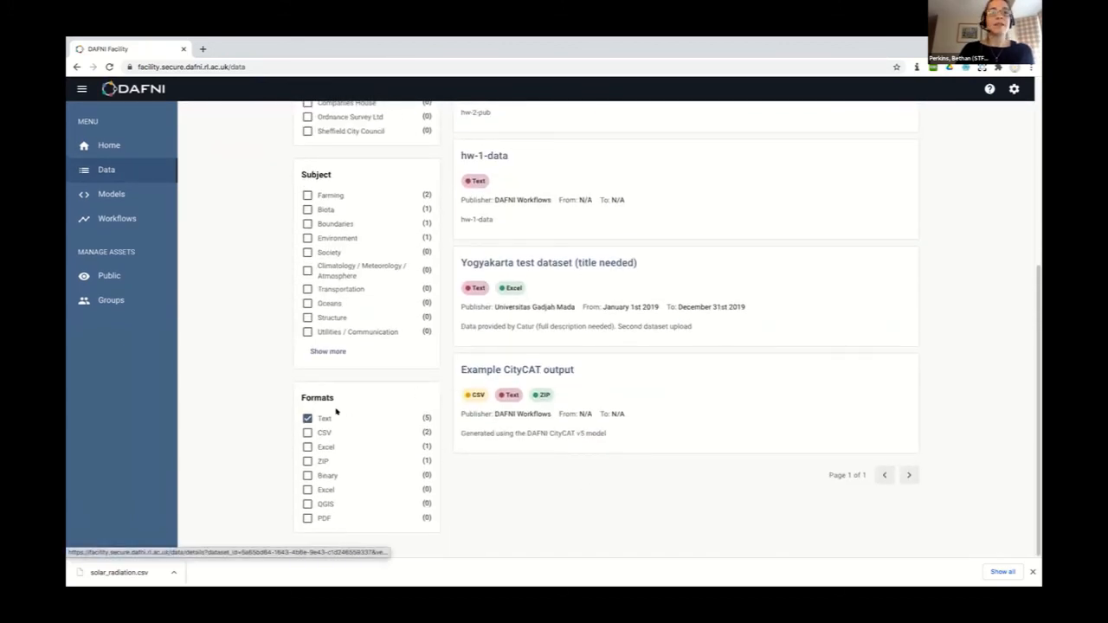
left_click(308, 418)
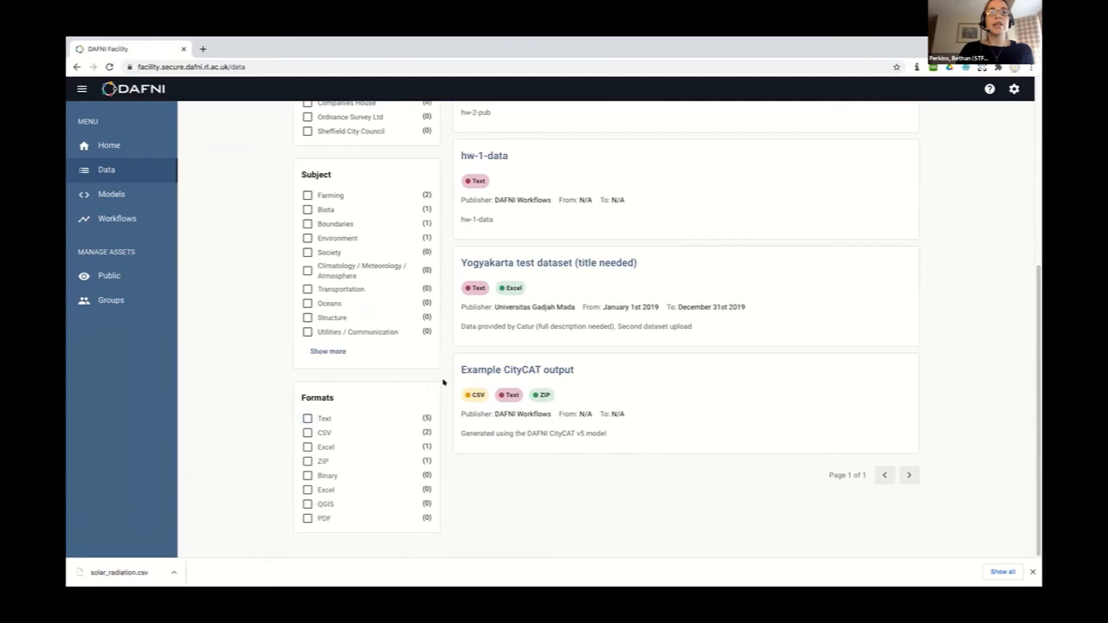
scroll(444, 382, "down", 7)
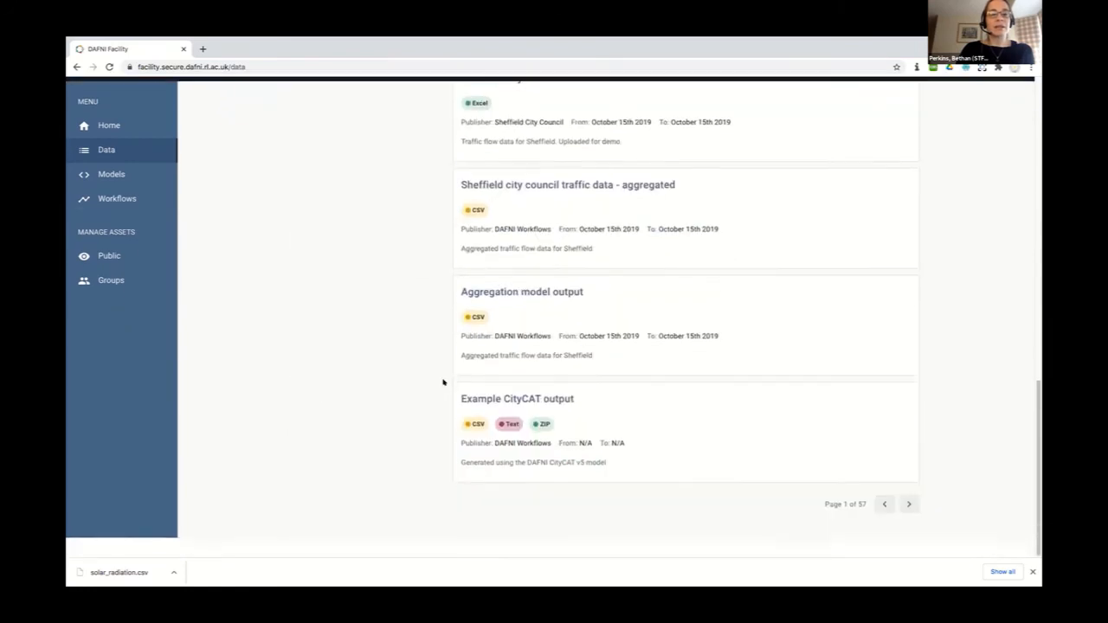
scroll(444, 382, "up", 10)
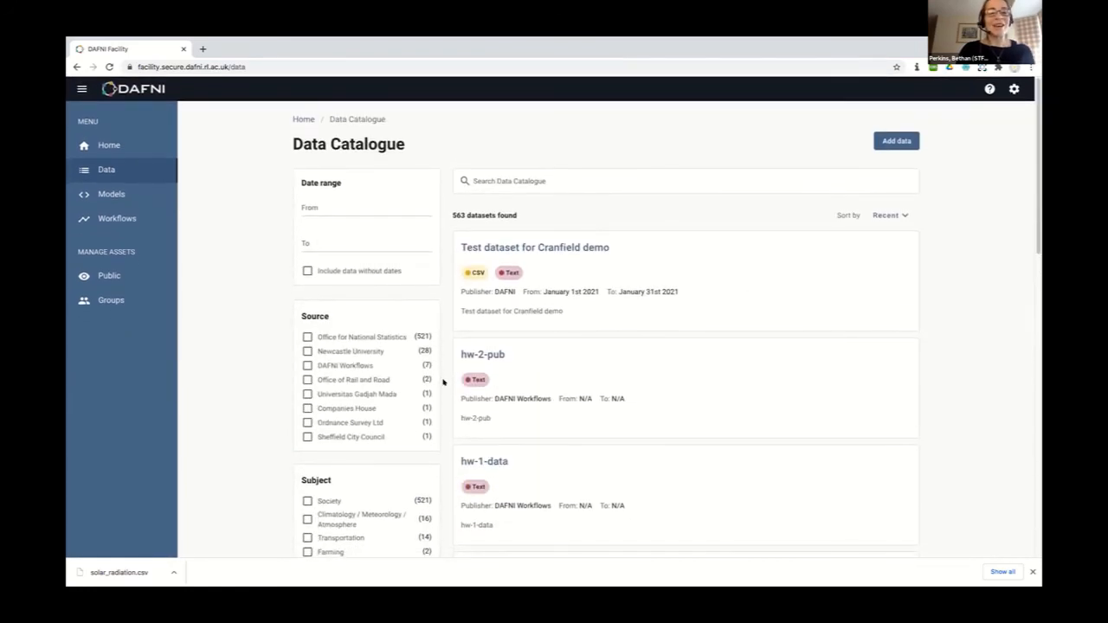
scroll(443, 382, "down", 1)
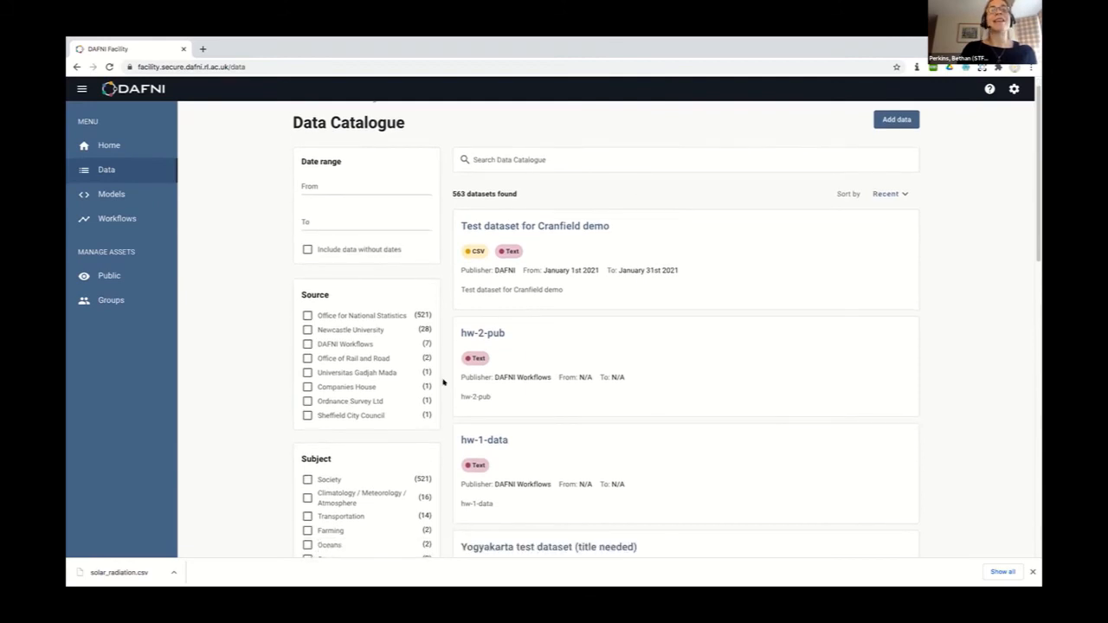
scroll(444, 382, "down", 10)
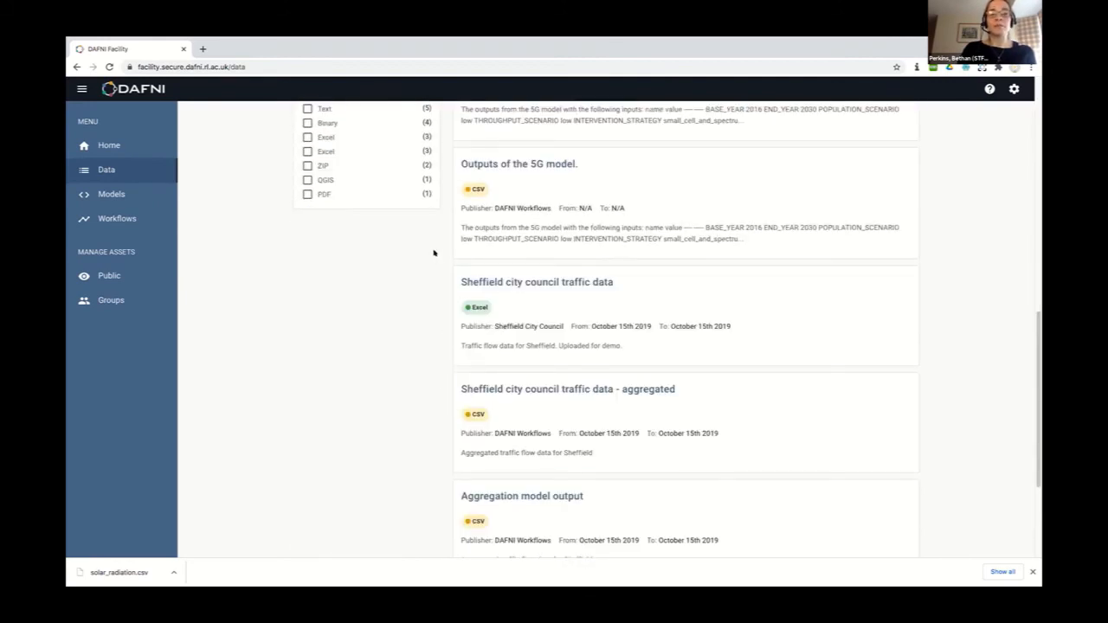
scroll(433, 251, "up", 10)
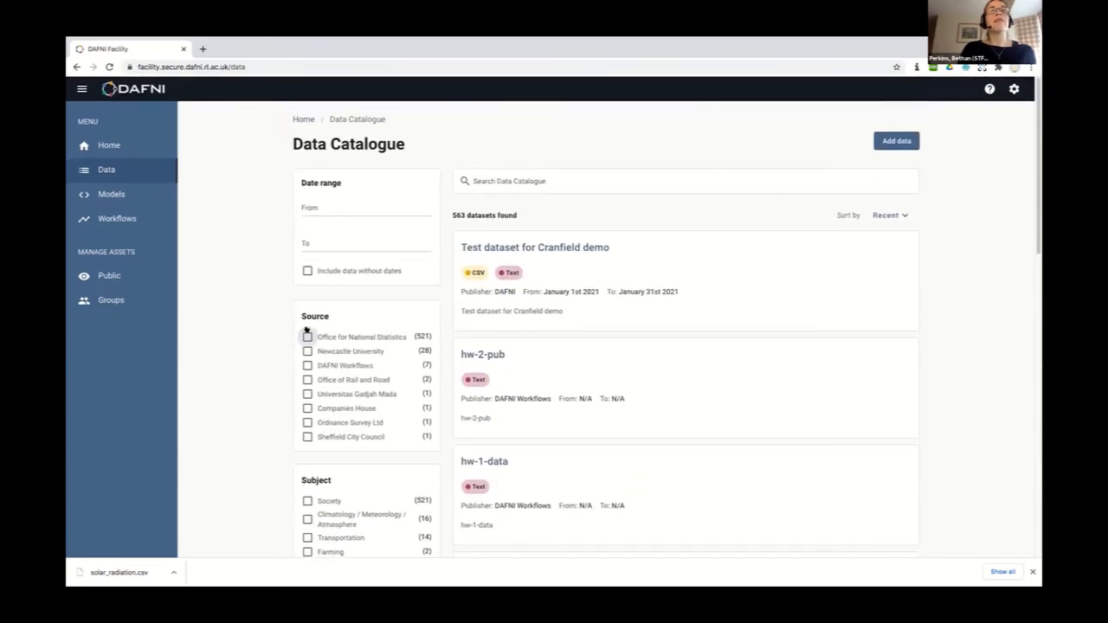
key("ctrl+Left")
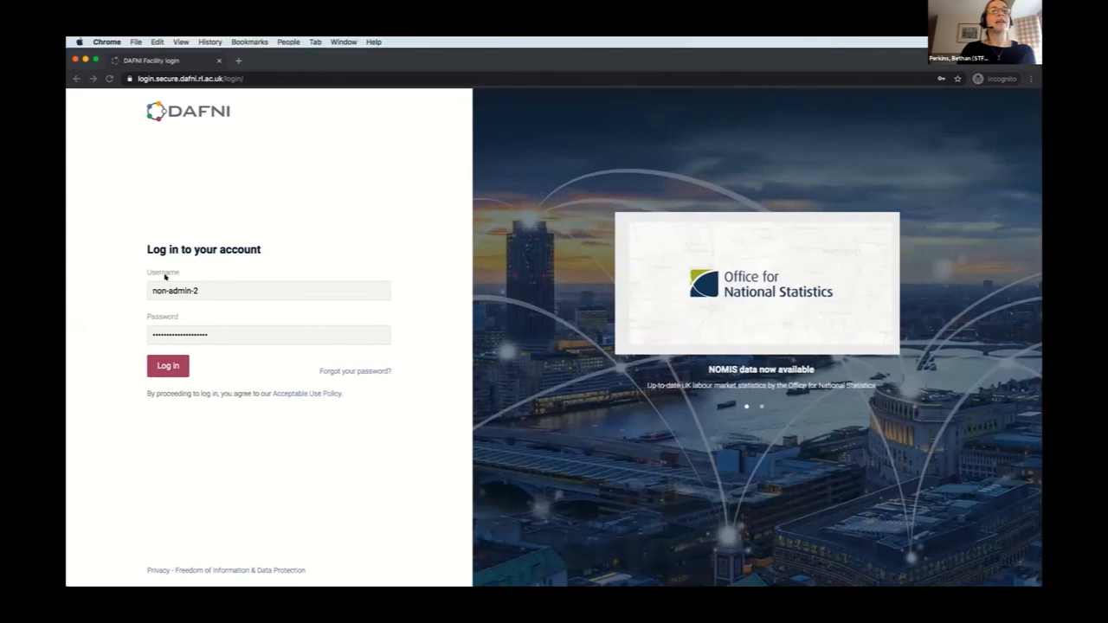
Sign in as the second user and go to the Data Catalogue
left_click(168, 365)
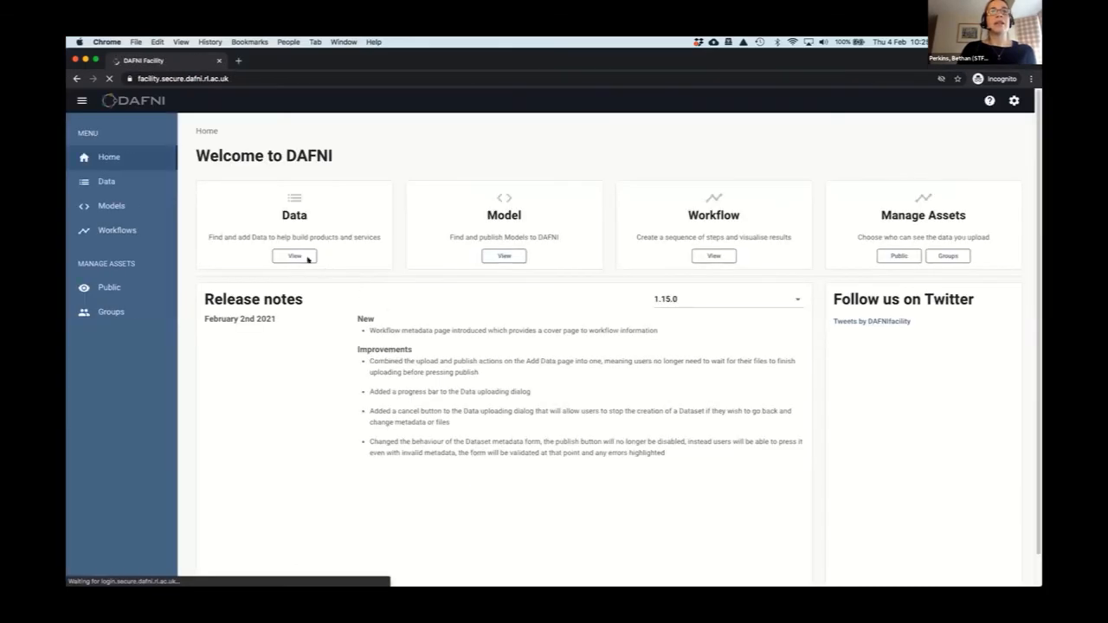
left_click(306, 258)
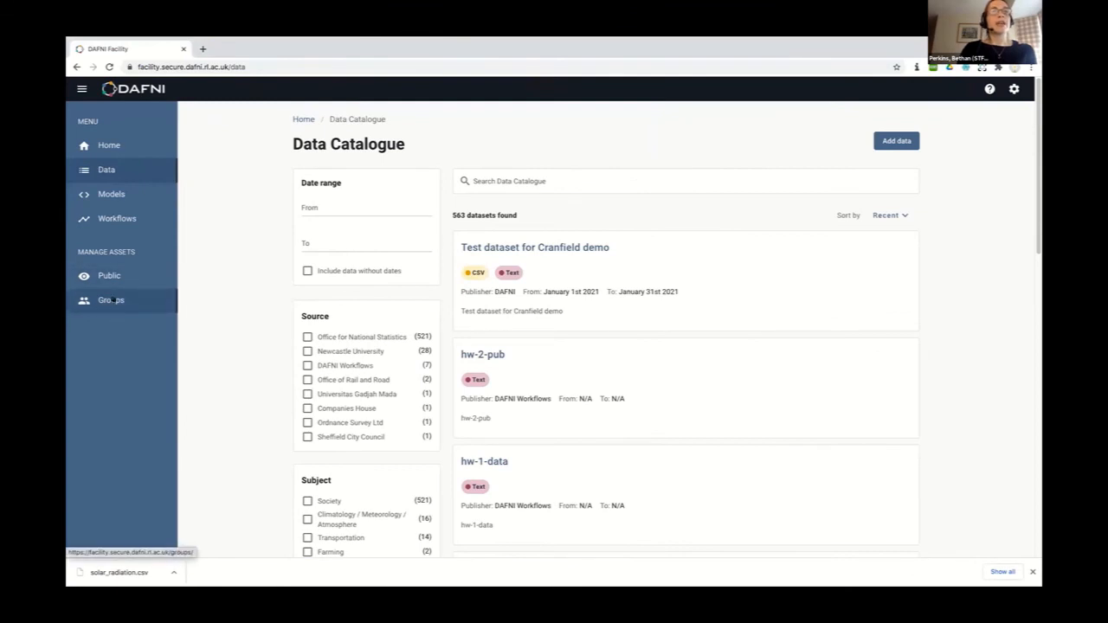
Review Test dataset for Cranfield demo's public visibility without changes, then go to My Groups
left_click(108, 277)
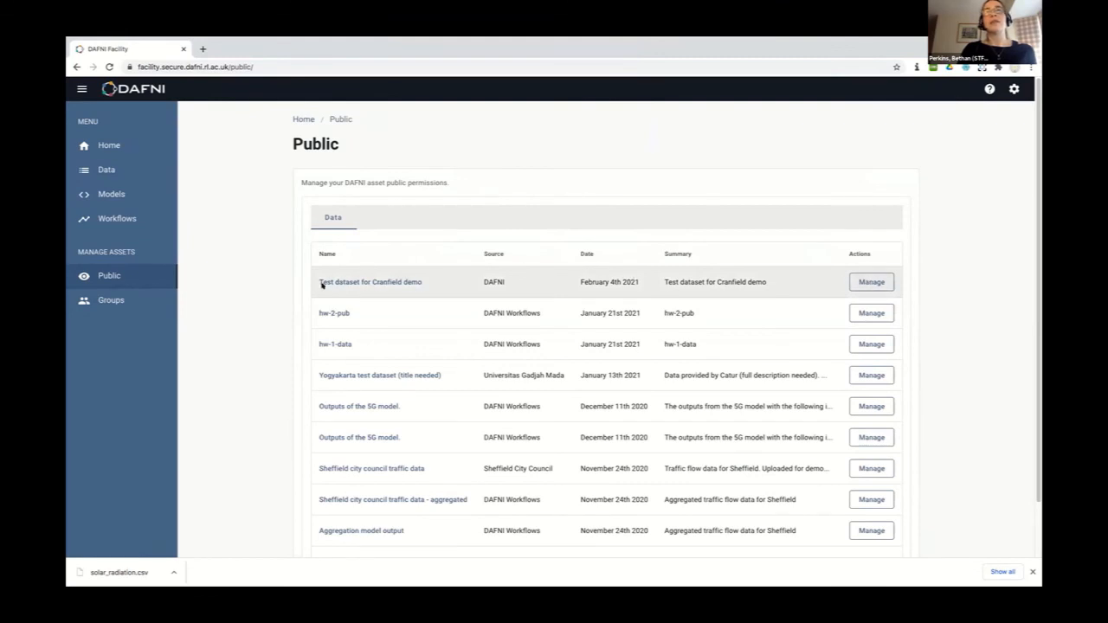
left_click(878, 282)
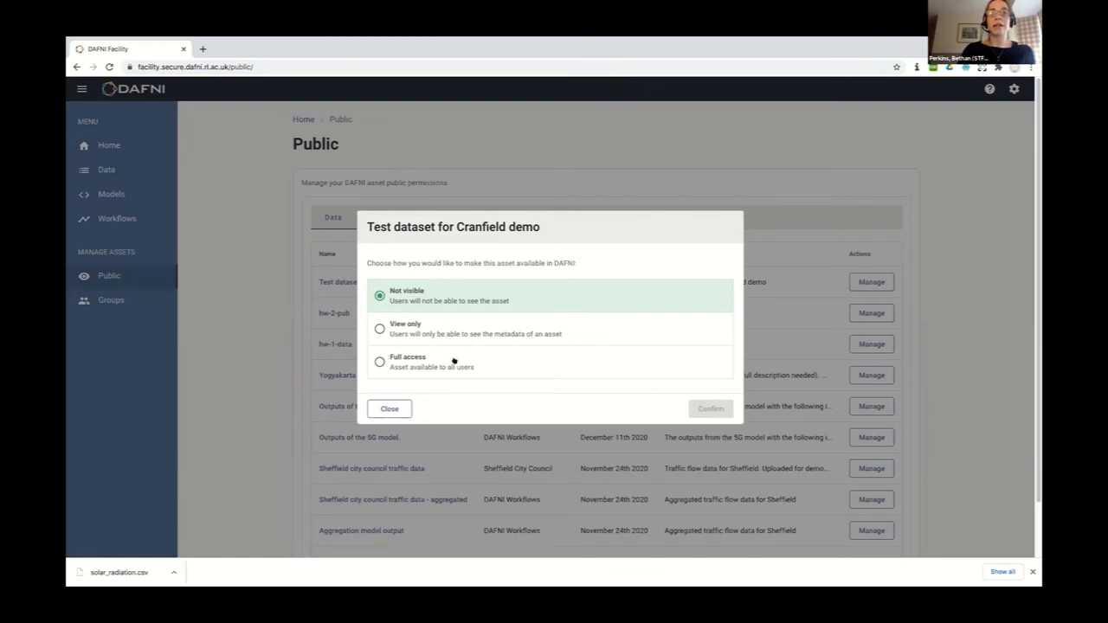
left_click(389, 408)
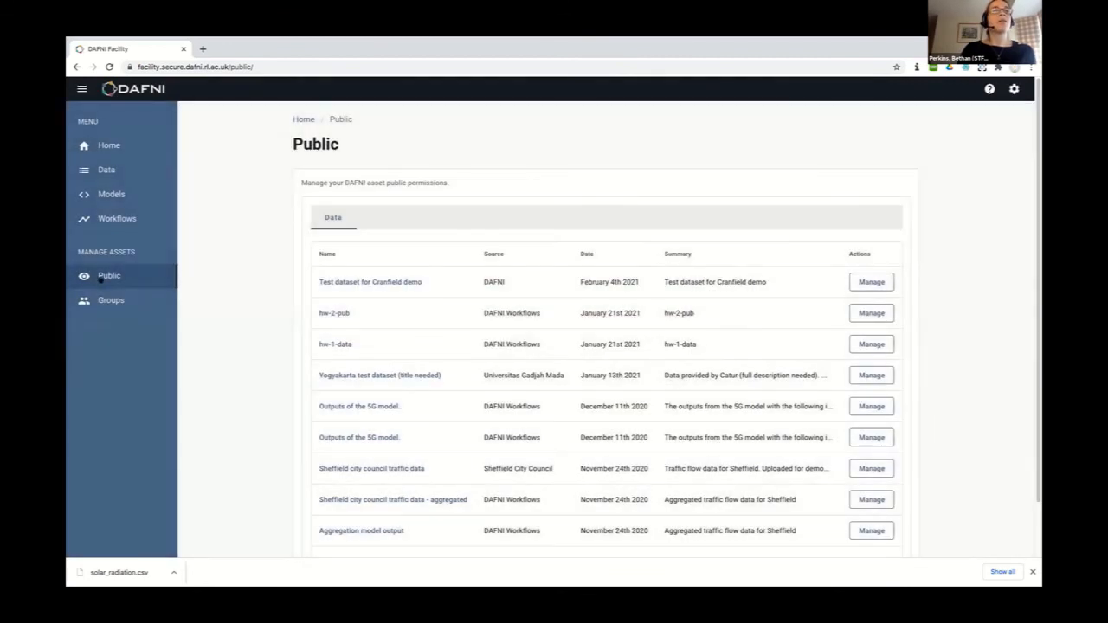
left_click(98, 300)
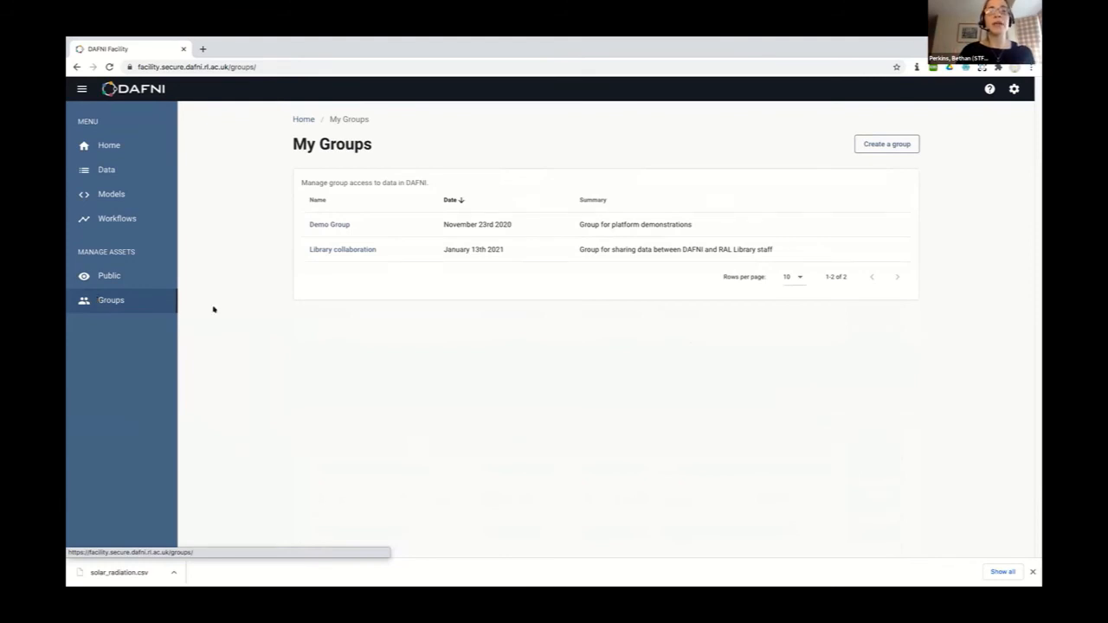
Open the Demo Group details, after briefly starting and cancelling a new group
left_click(319, 223)
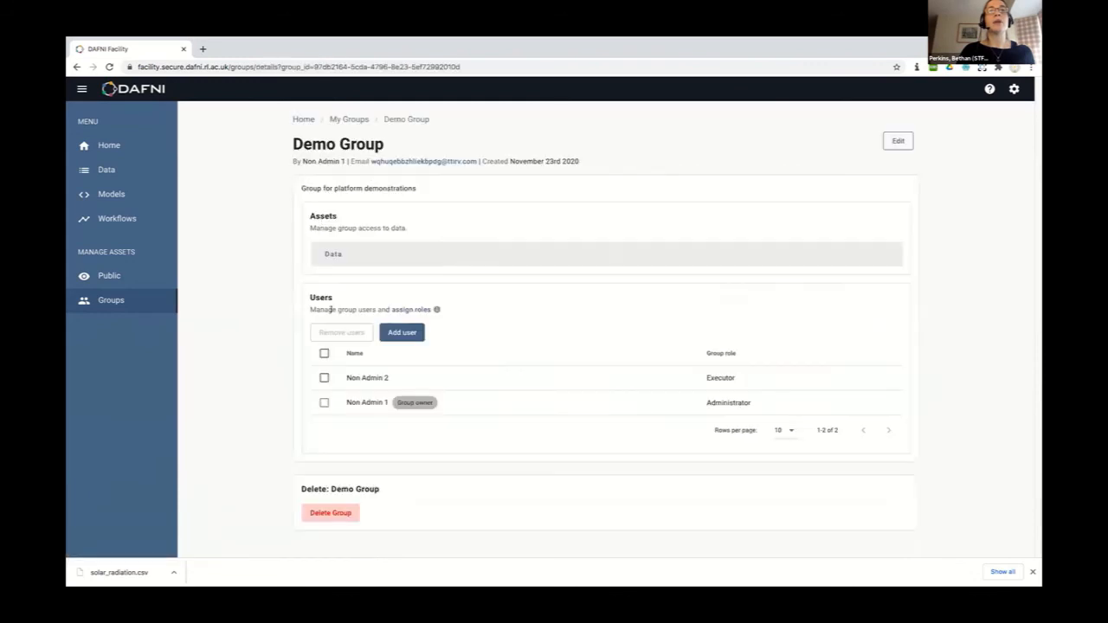
left_click(76, 67)
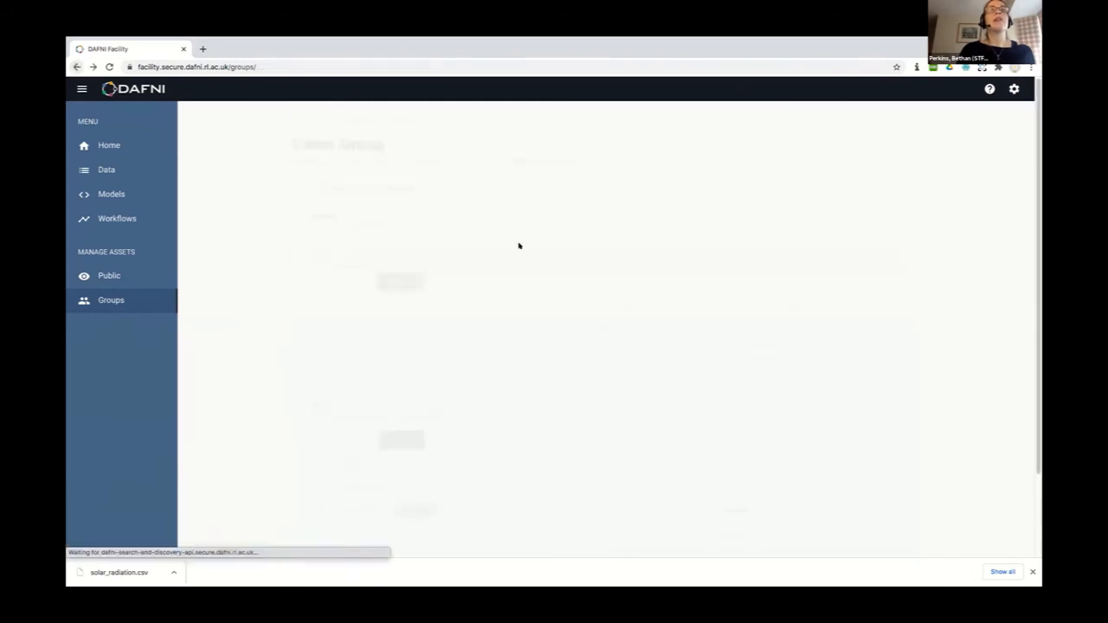
left_click(901, 144)
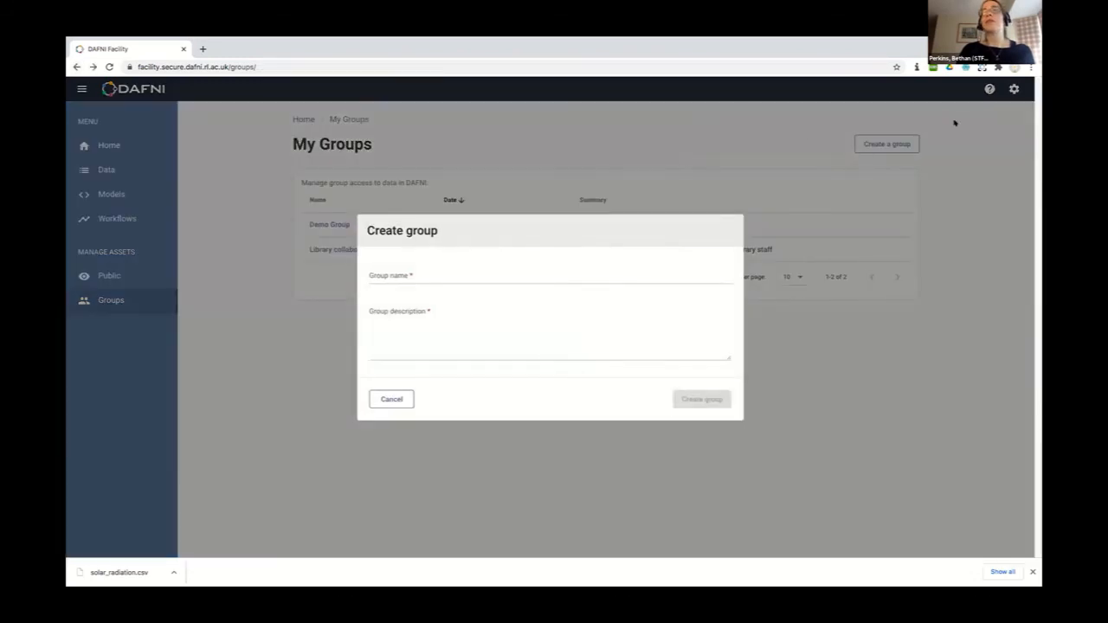
left_click(388, 399)
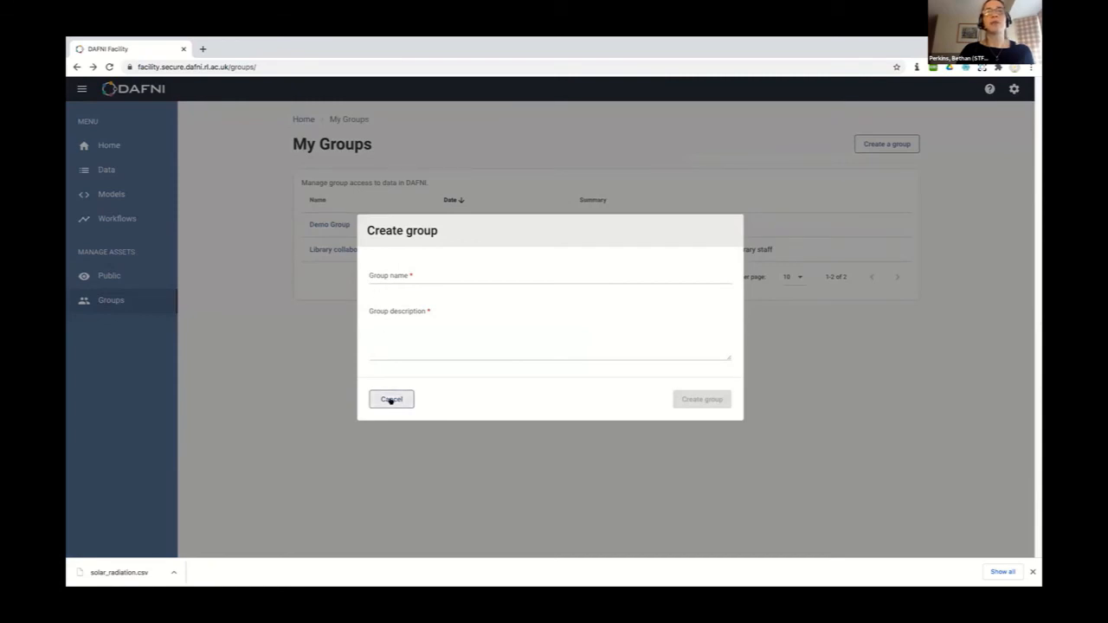
left_click(327, 227)
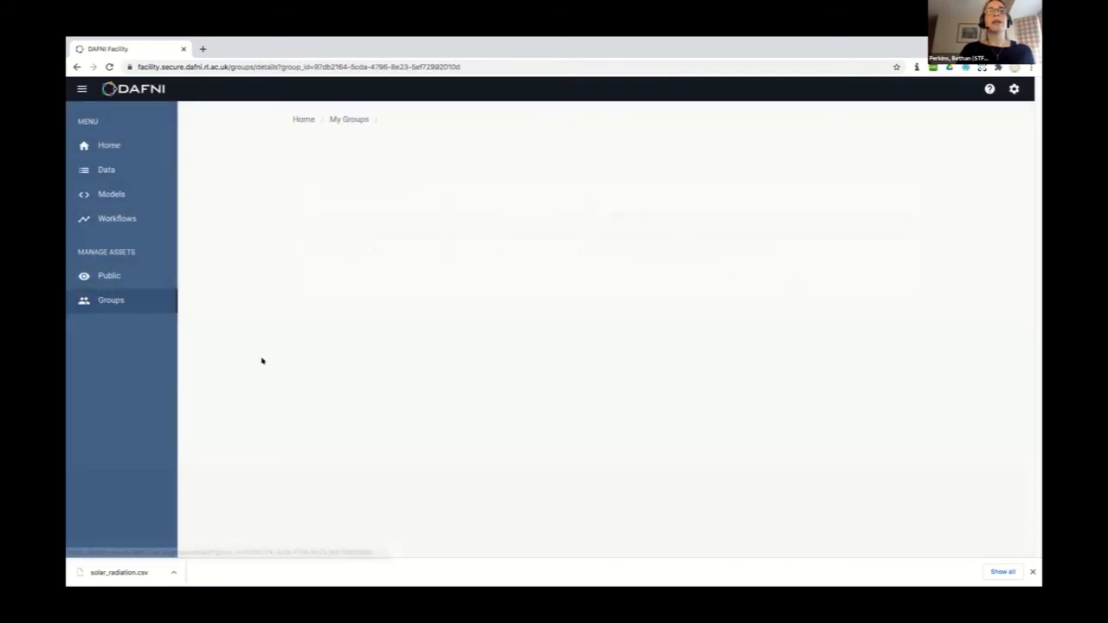
scroll(259, 360, "down", 3)
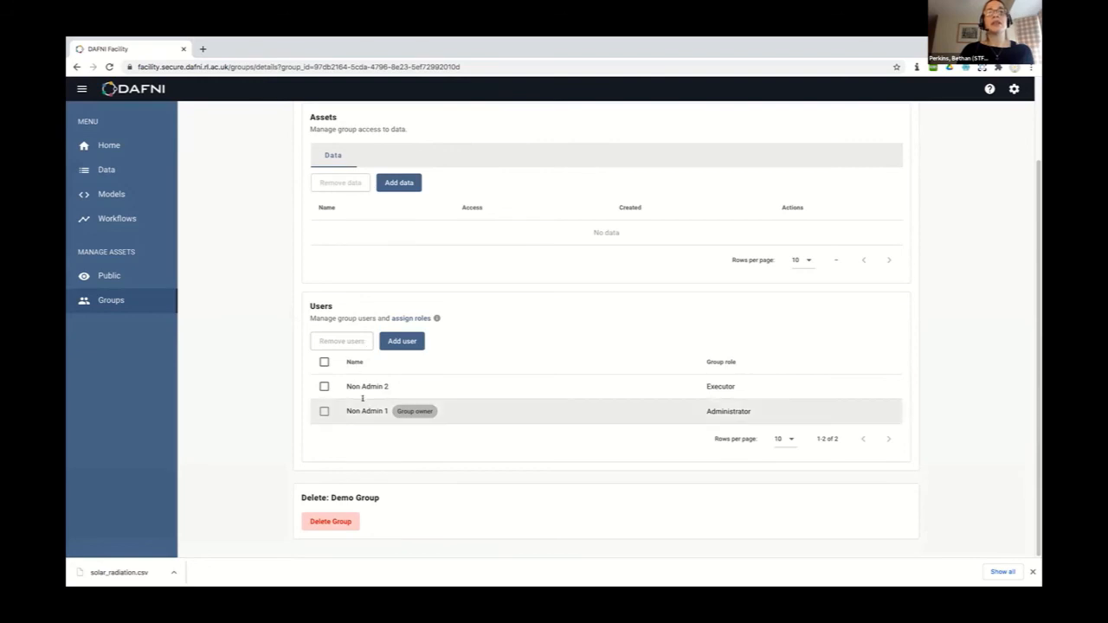
scroll(259, 279, "up", 1)
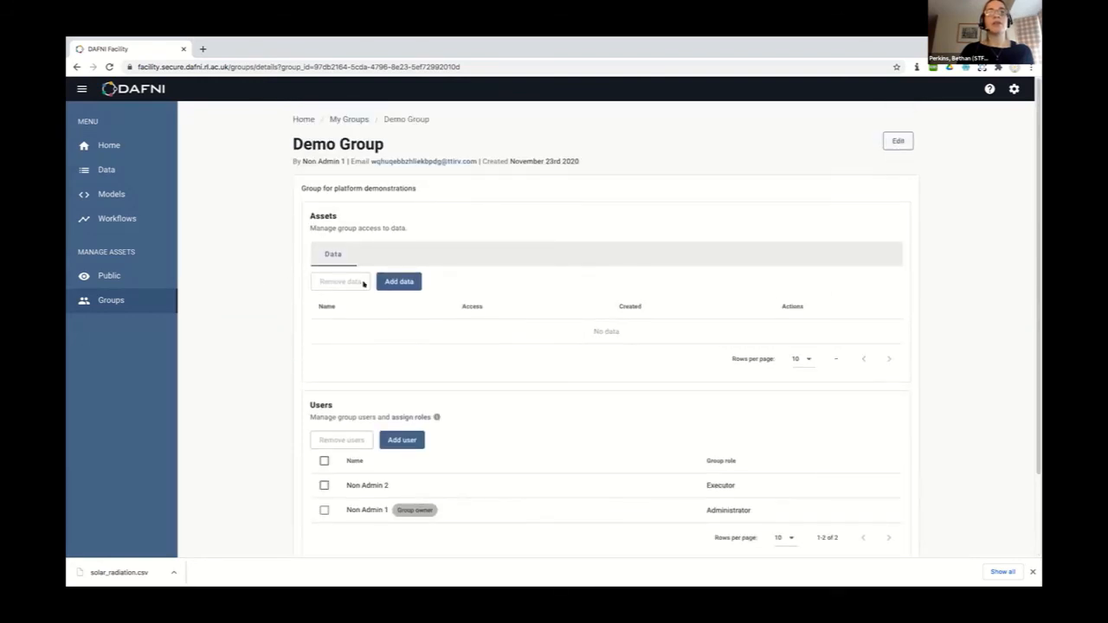
Add Test dataset for Cranfield demo to Demo Group with View, read and update permission
left_click(391, 282)
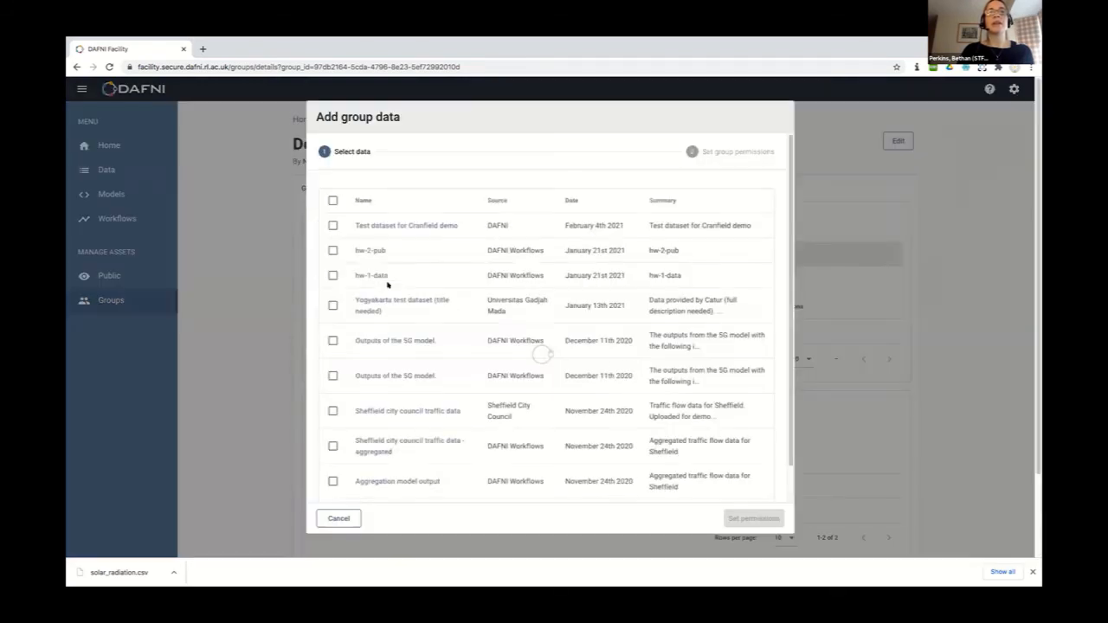
left_click(333, 225)
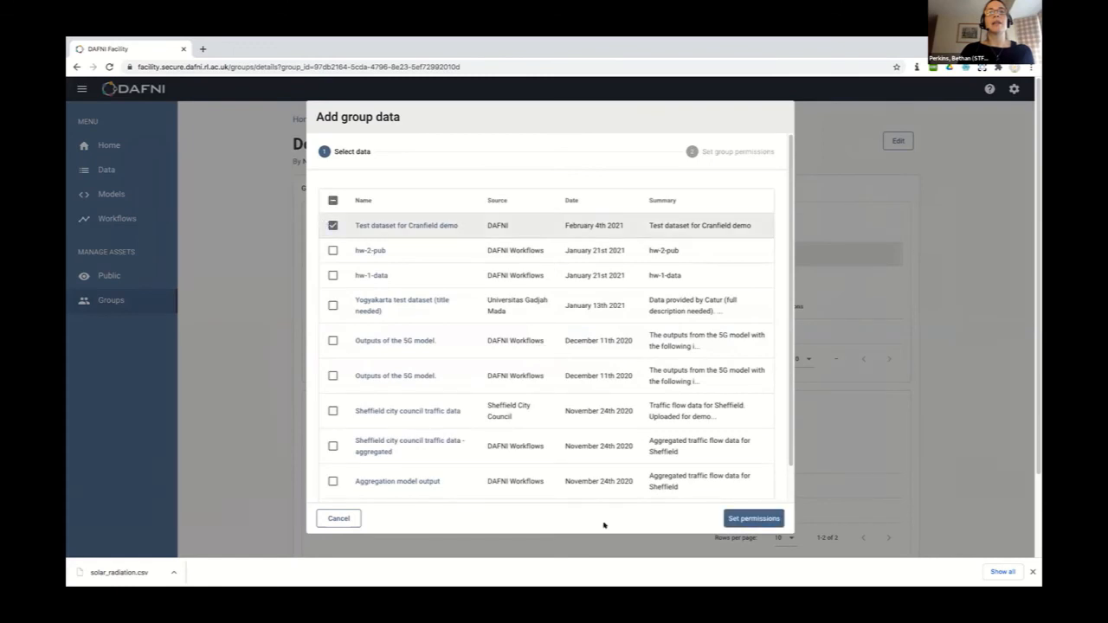
left_click(738, 517)
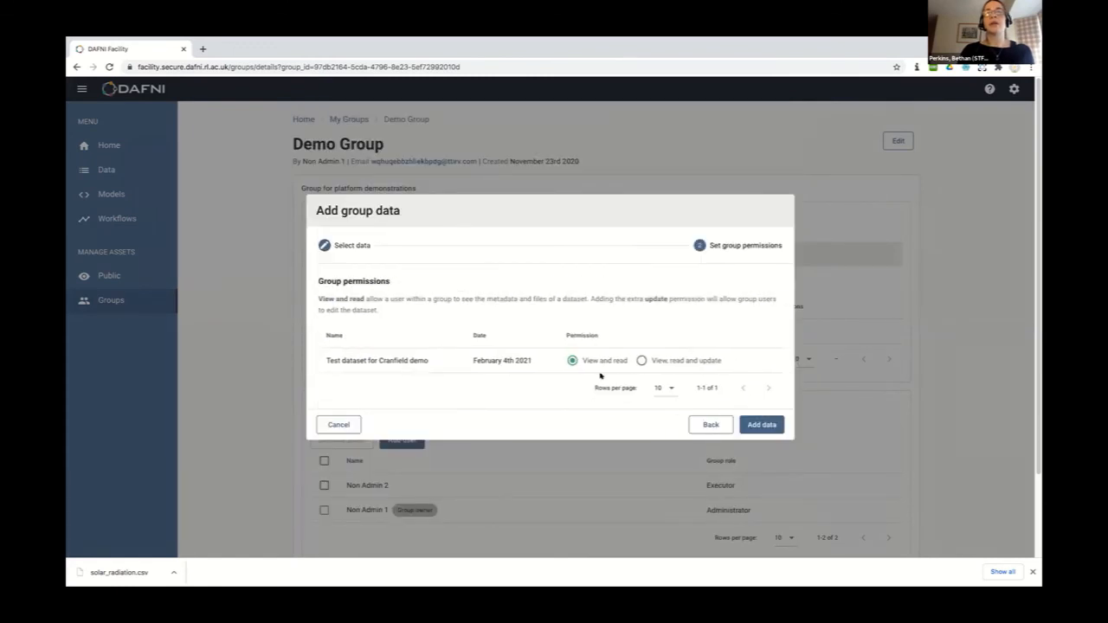
left_click(684, 360)
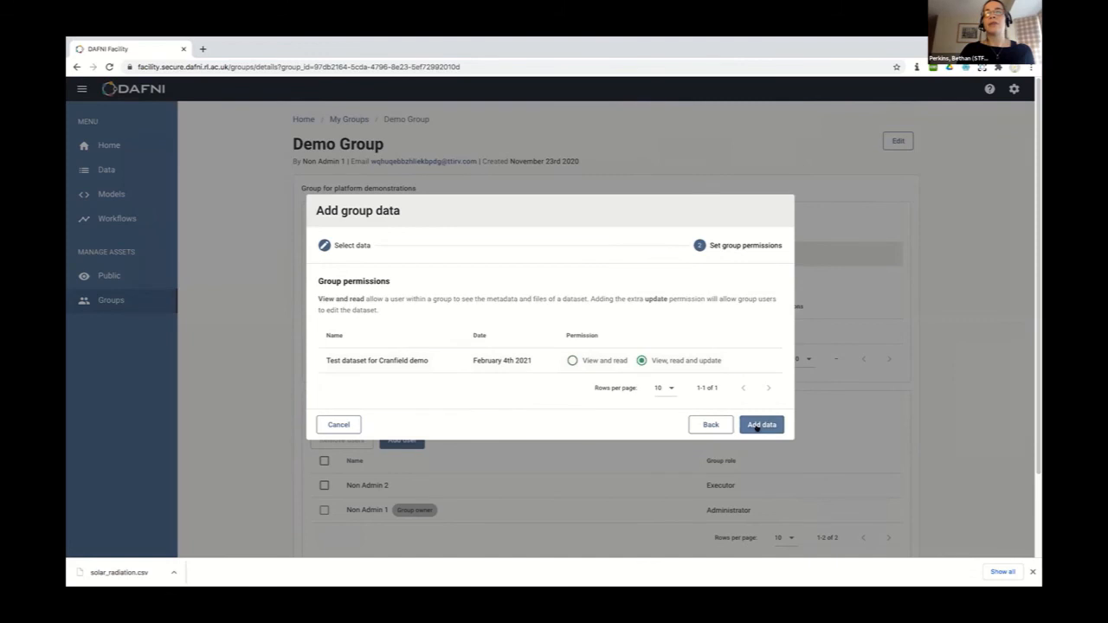
left_click(758, 426)
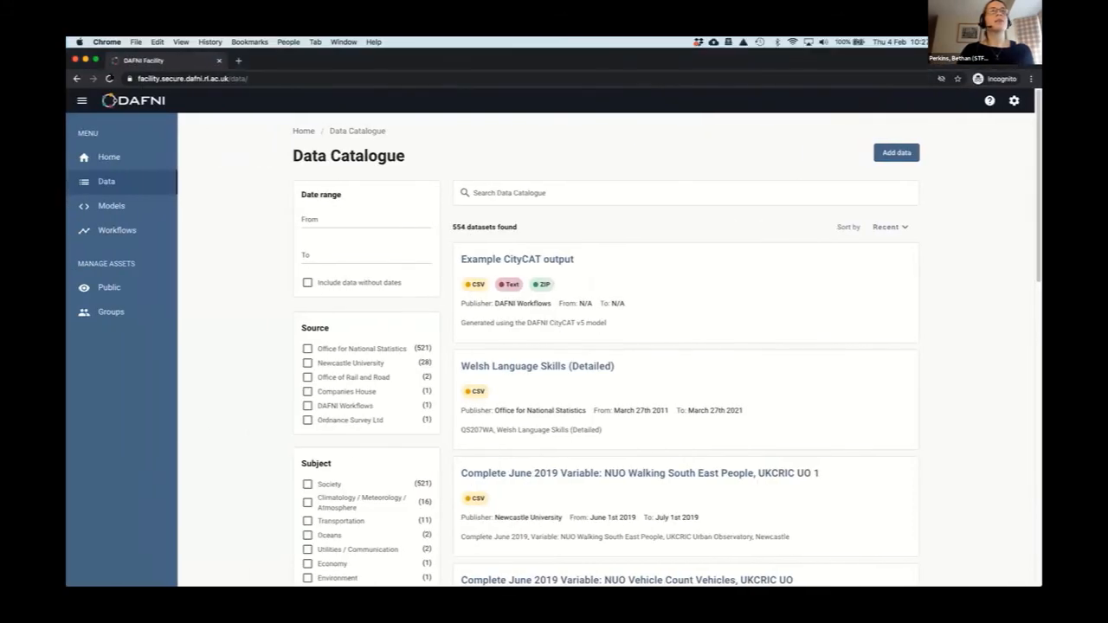
Reload the second user's Data Catalogue so Test dataset for Cranfield demo appears at the top
left_click(107, 77)
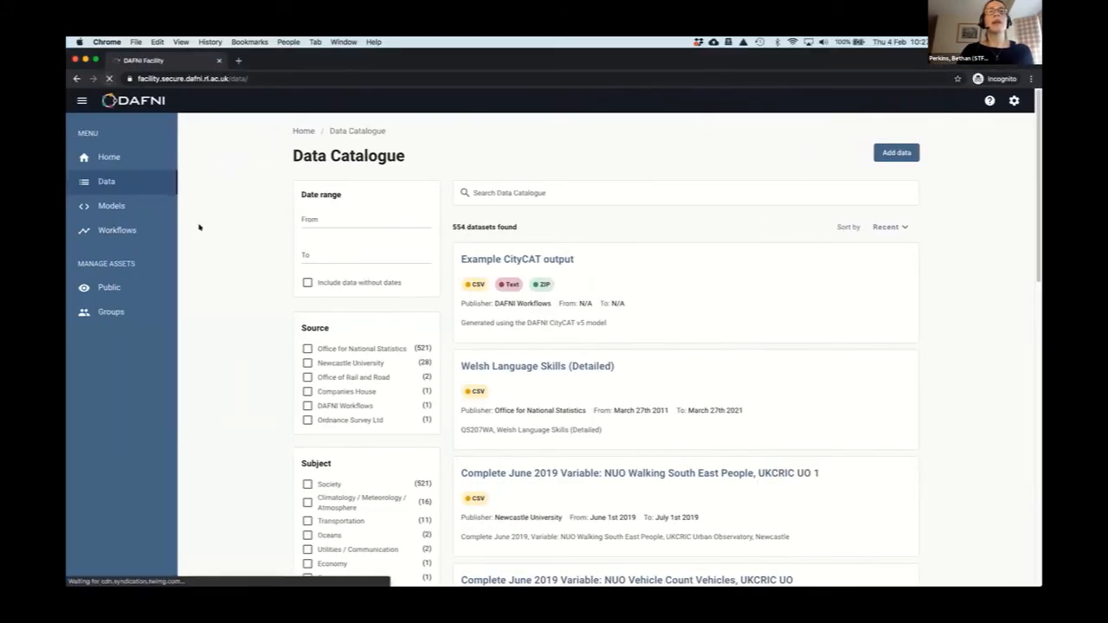